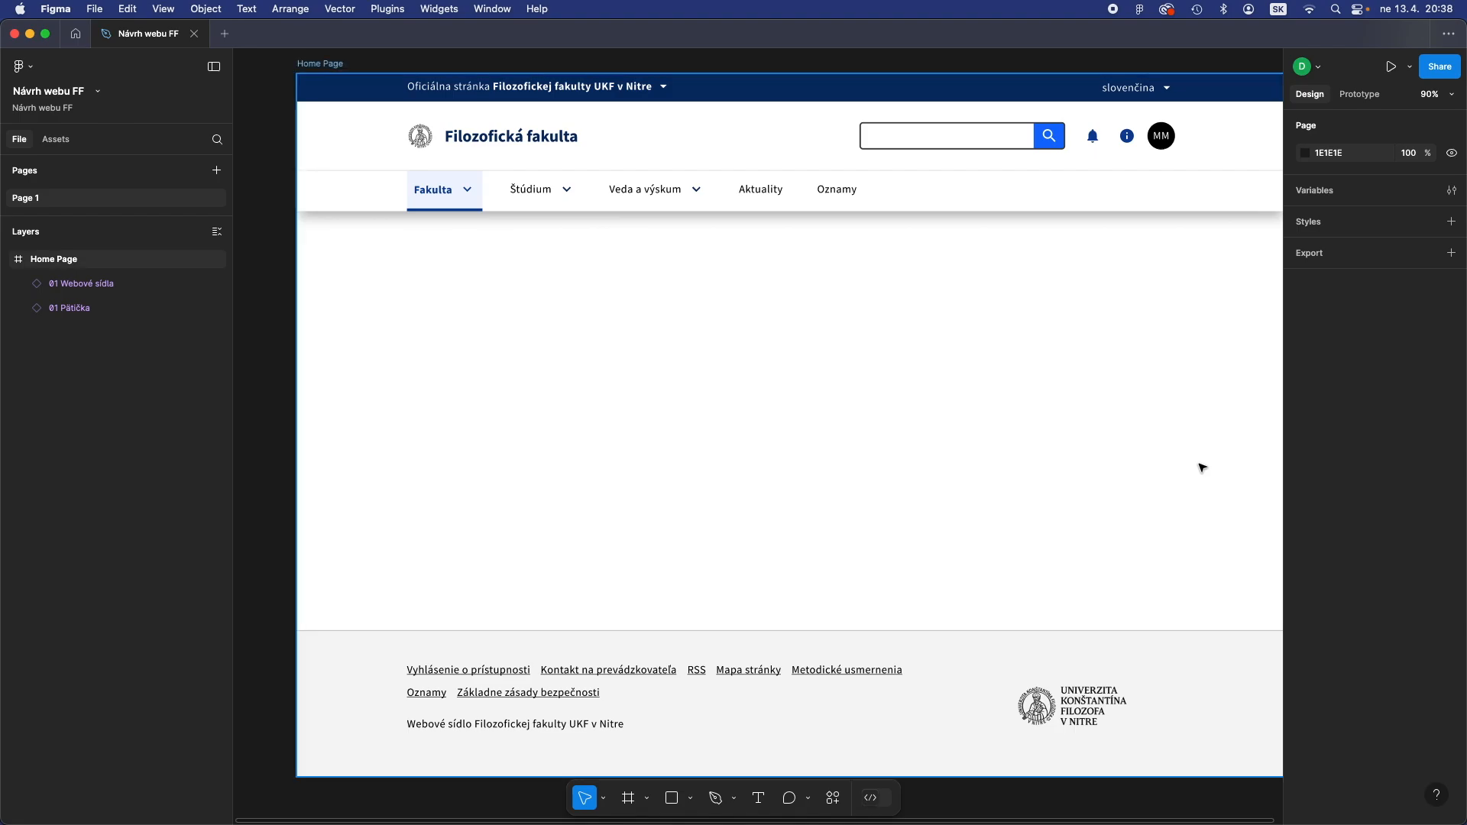
Switch to the Unsplash page in Chrome, search for "University students", and check the Free license and Landscape orientation filters
key("super+Tab")
key("super+Tab")
key("super+Tab")
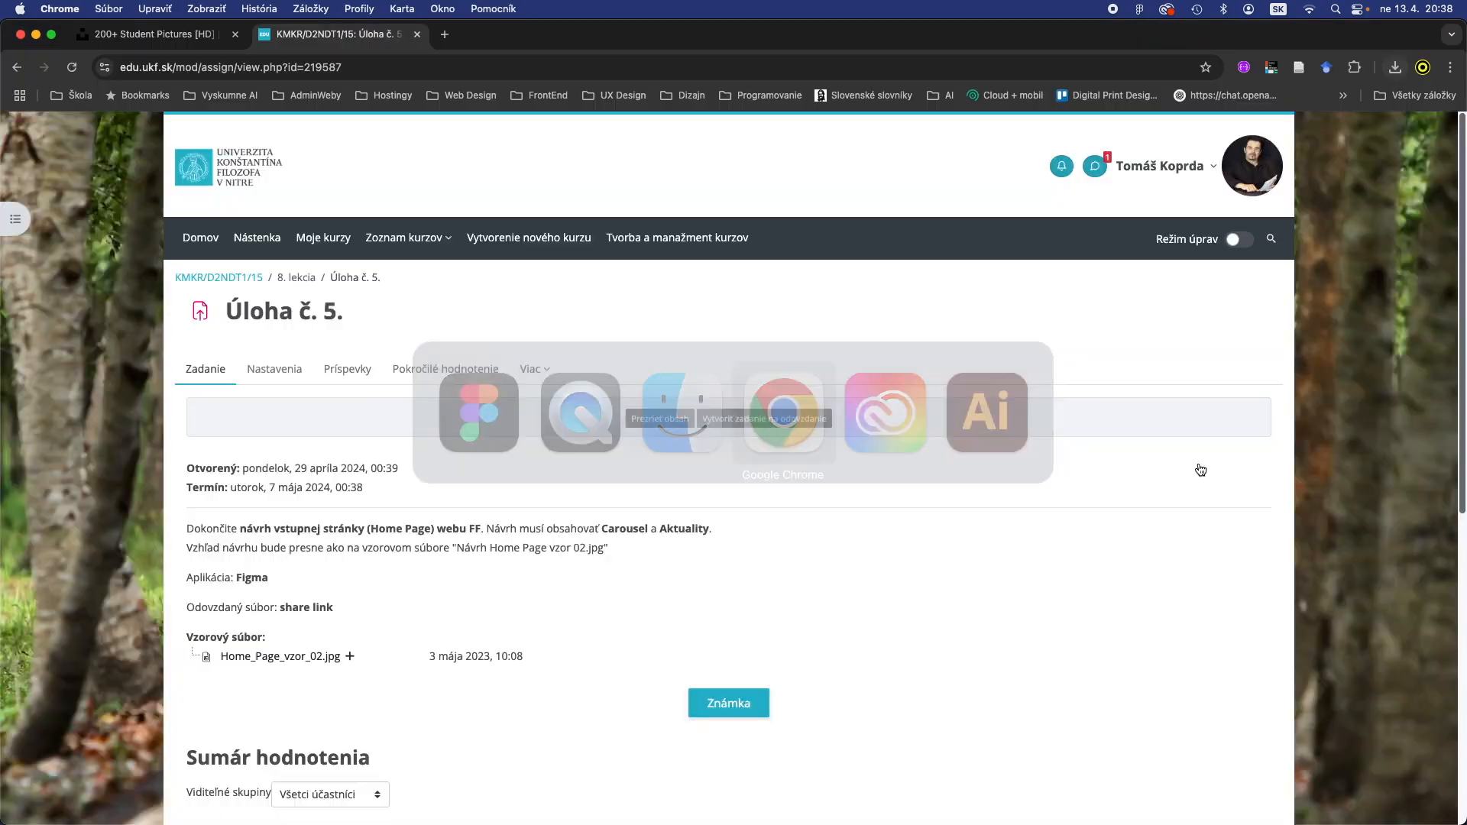
left_click(160, 34)
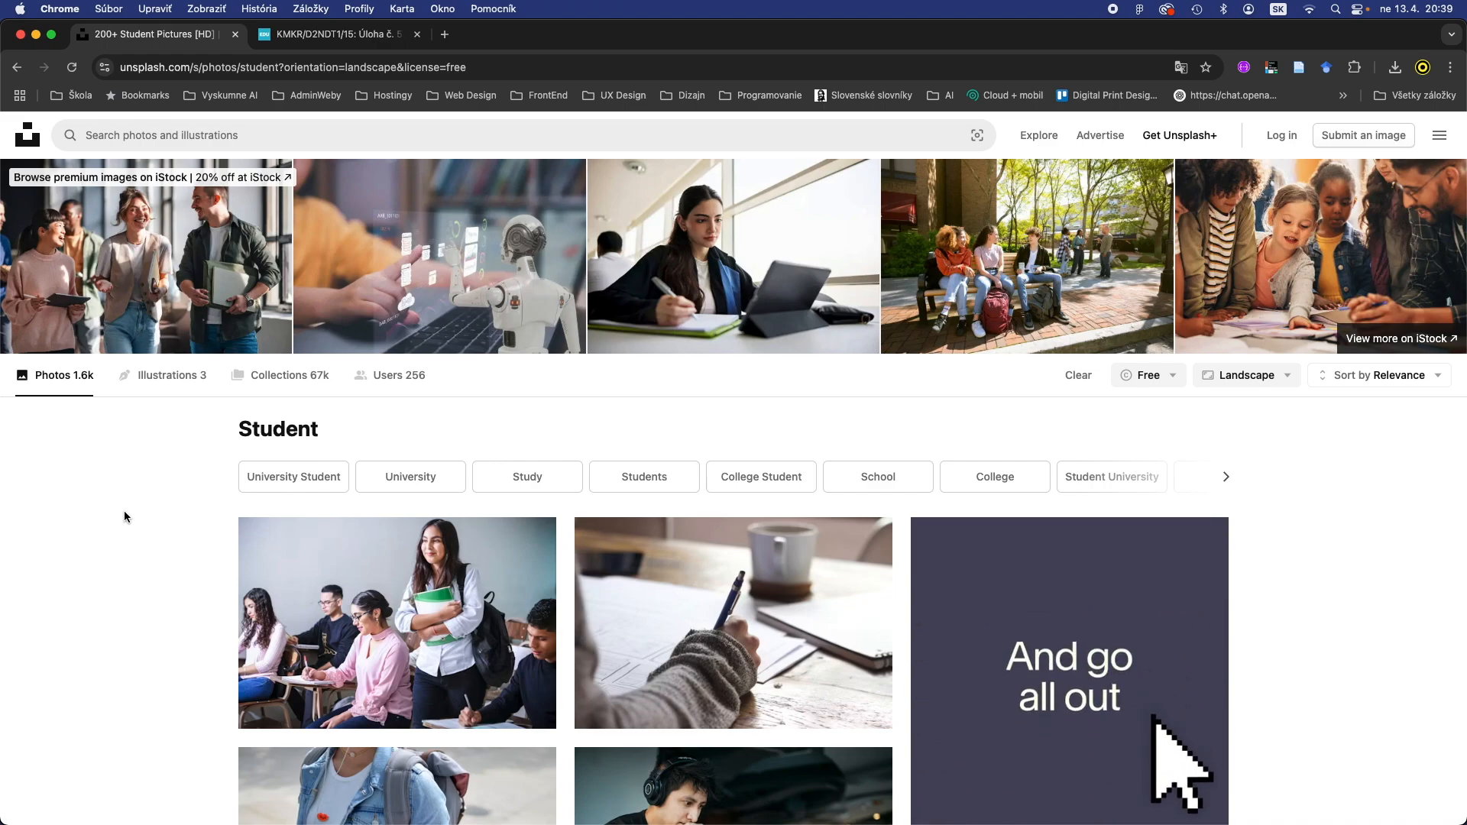
left_click(220, 135)
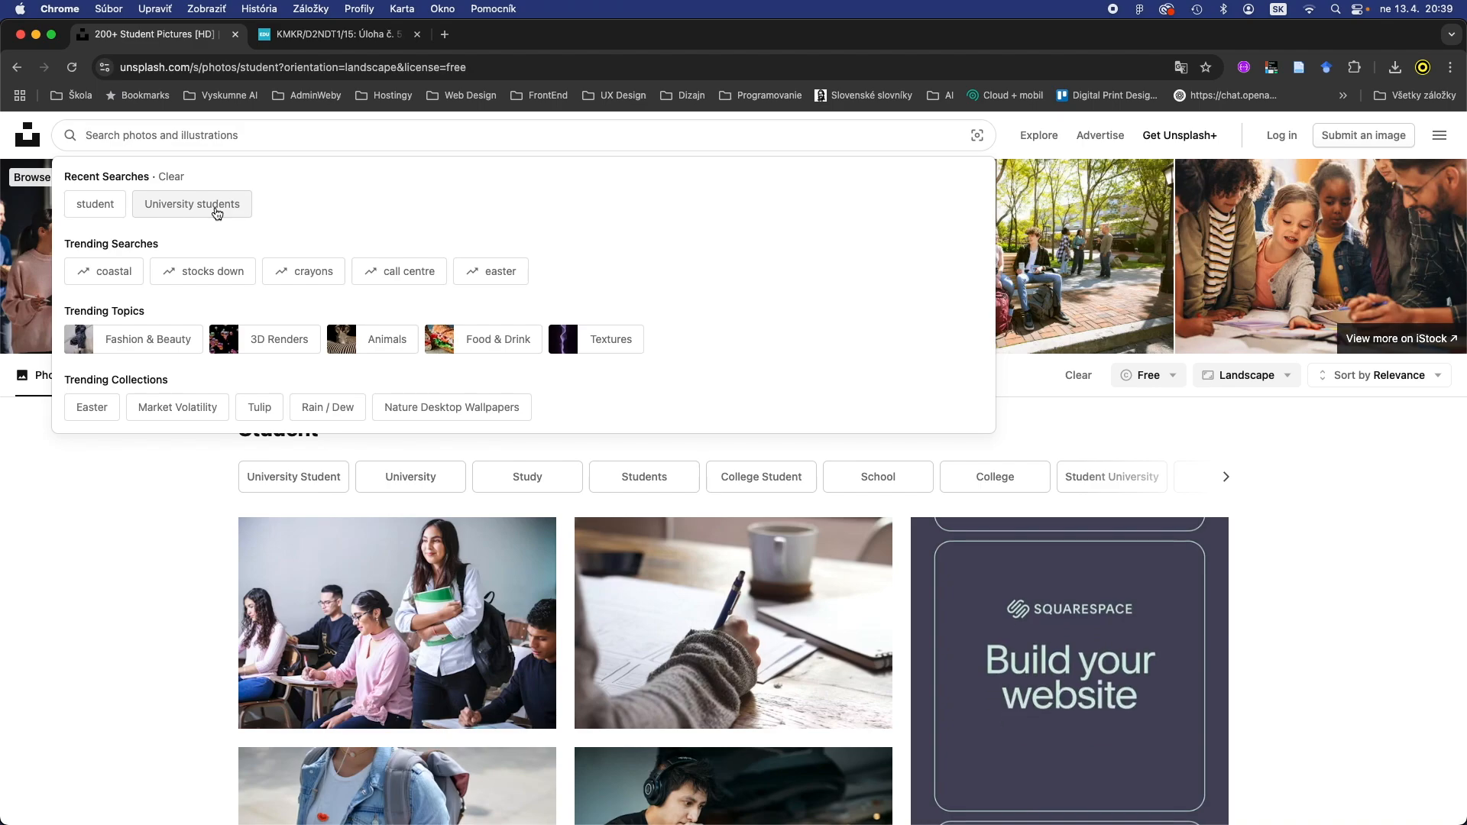
left_click(217, 212)
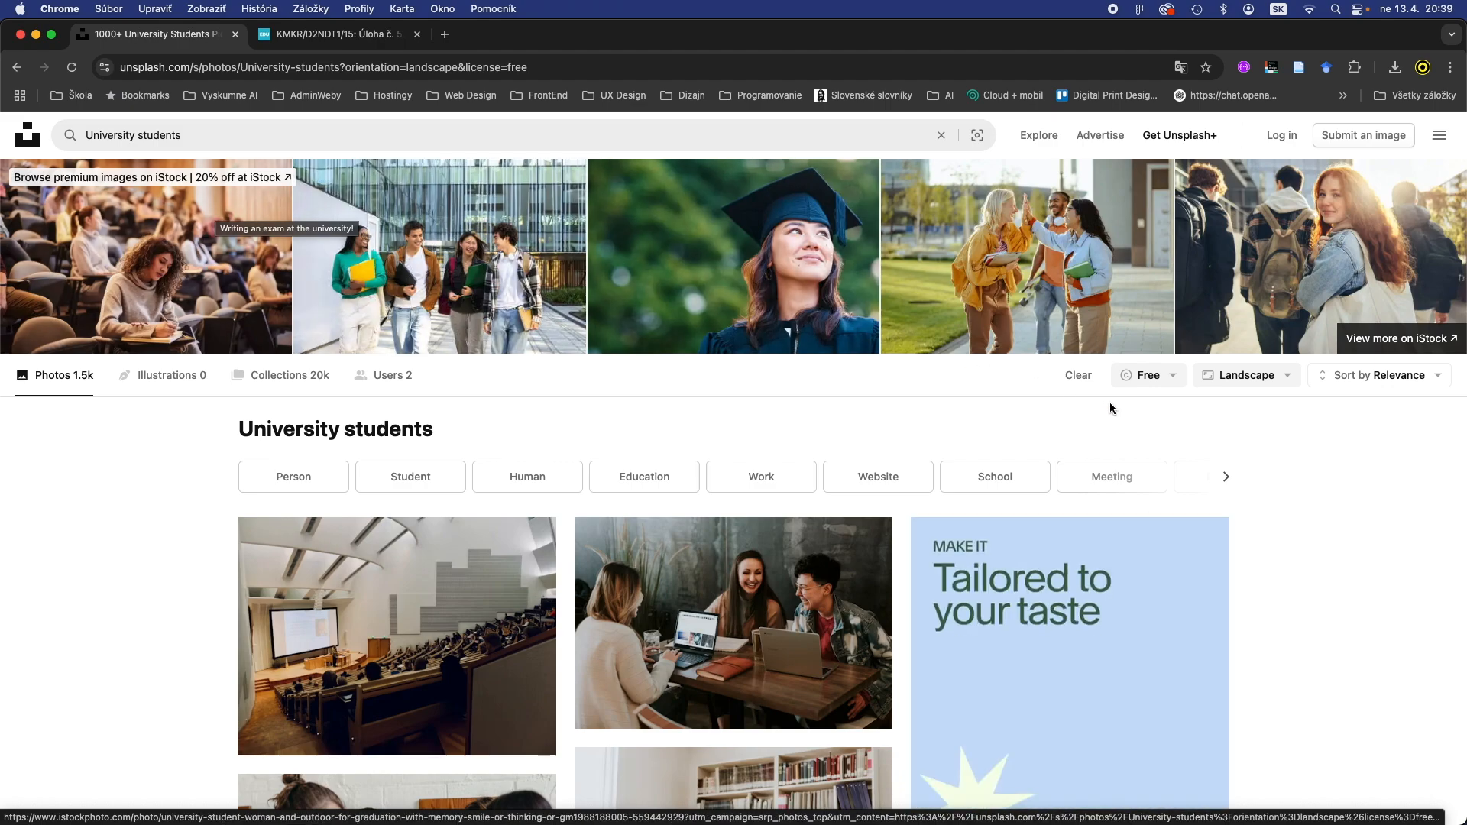
left_click(1170, 384)
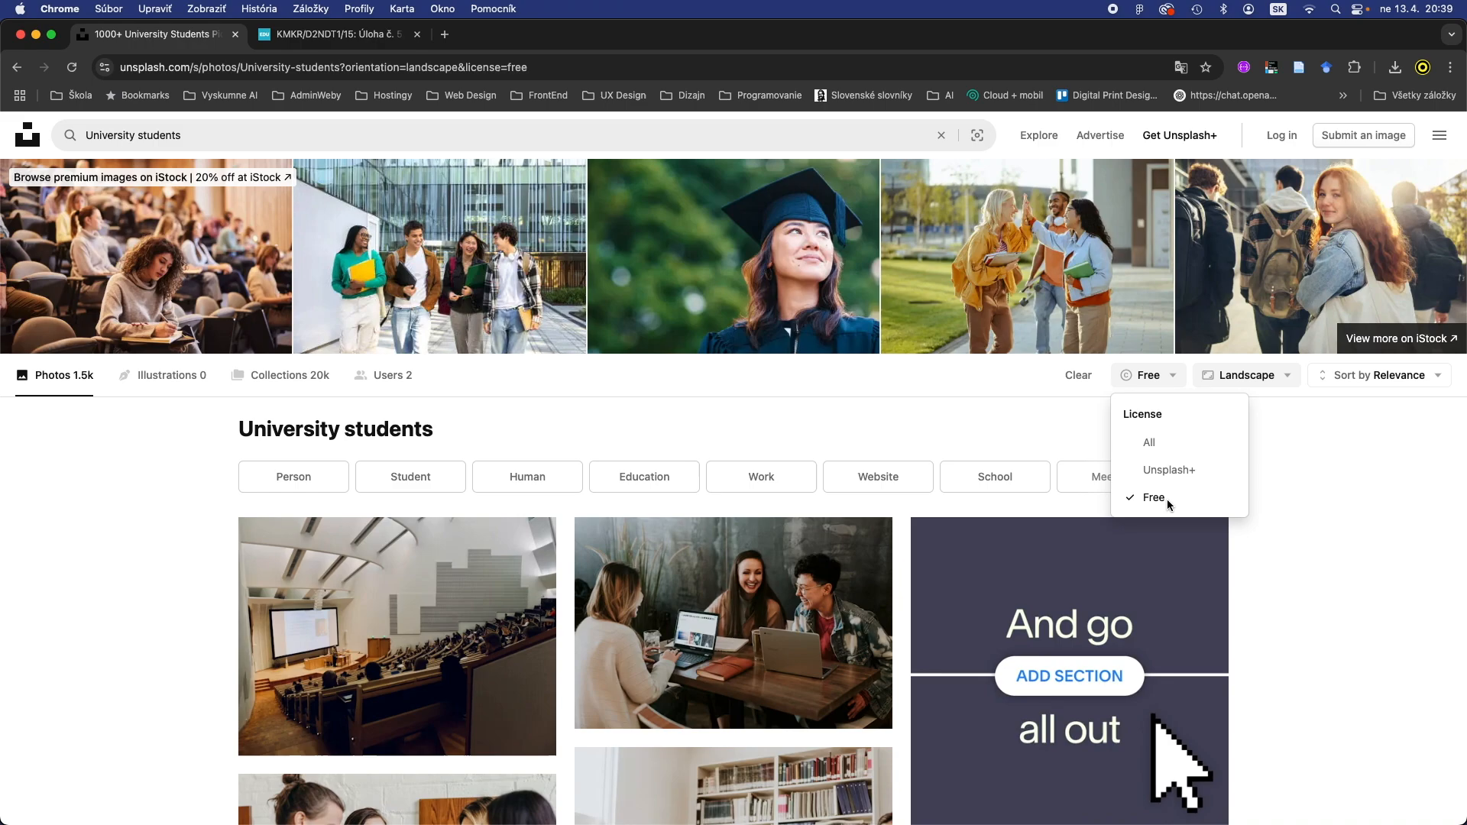
left_click(1272, 377)
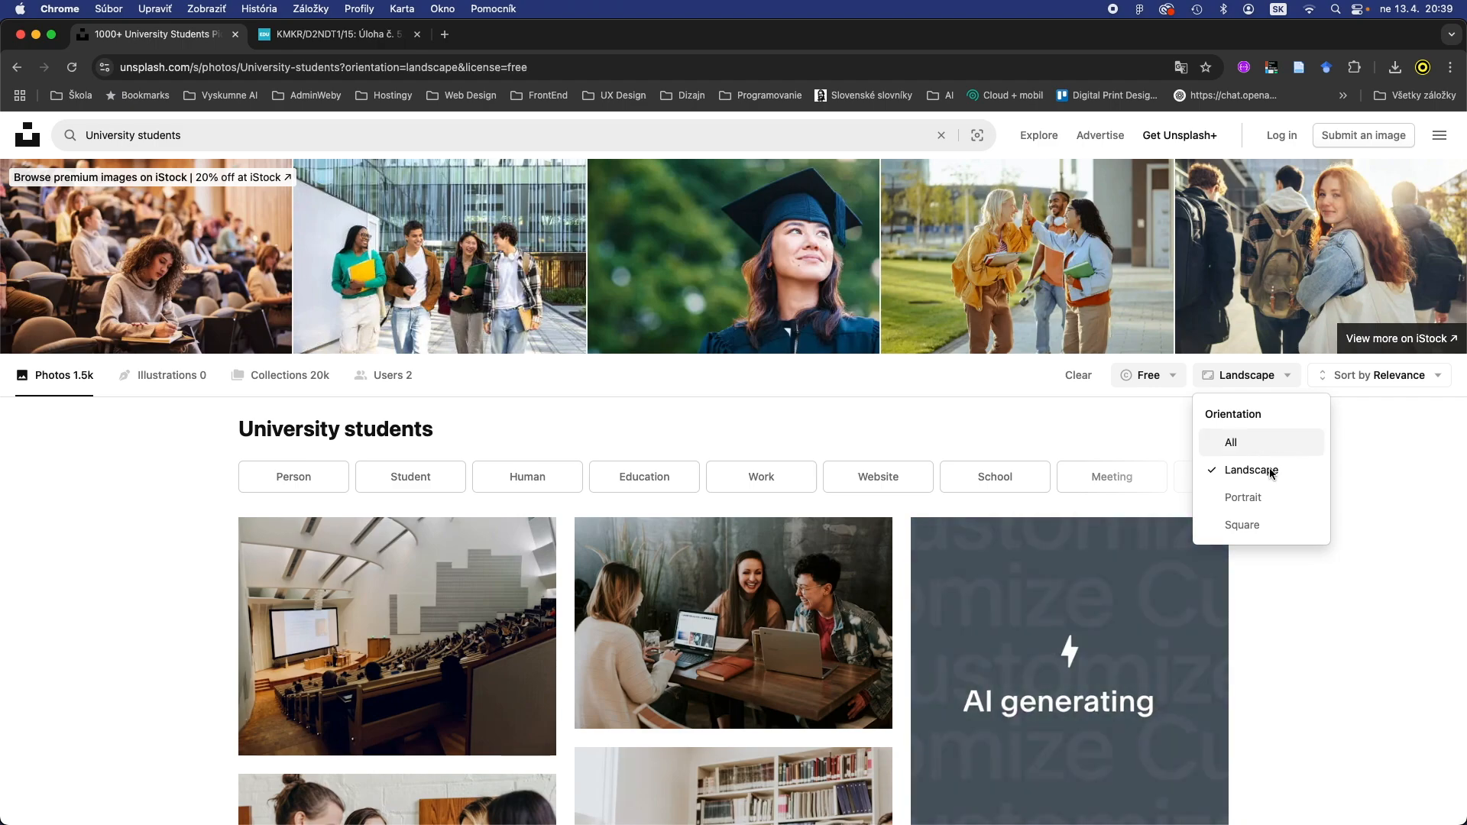
Try the free download of the photo of four people around a white MacBook, cancel saving, and close the photo
scroll(868, 406, "down", 3)
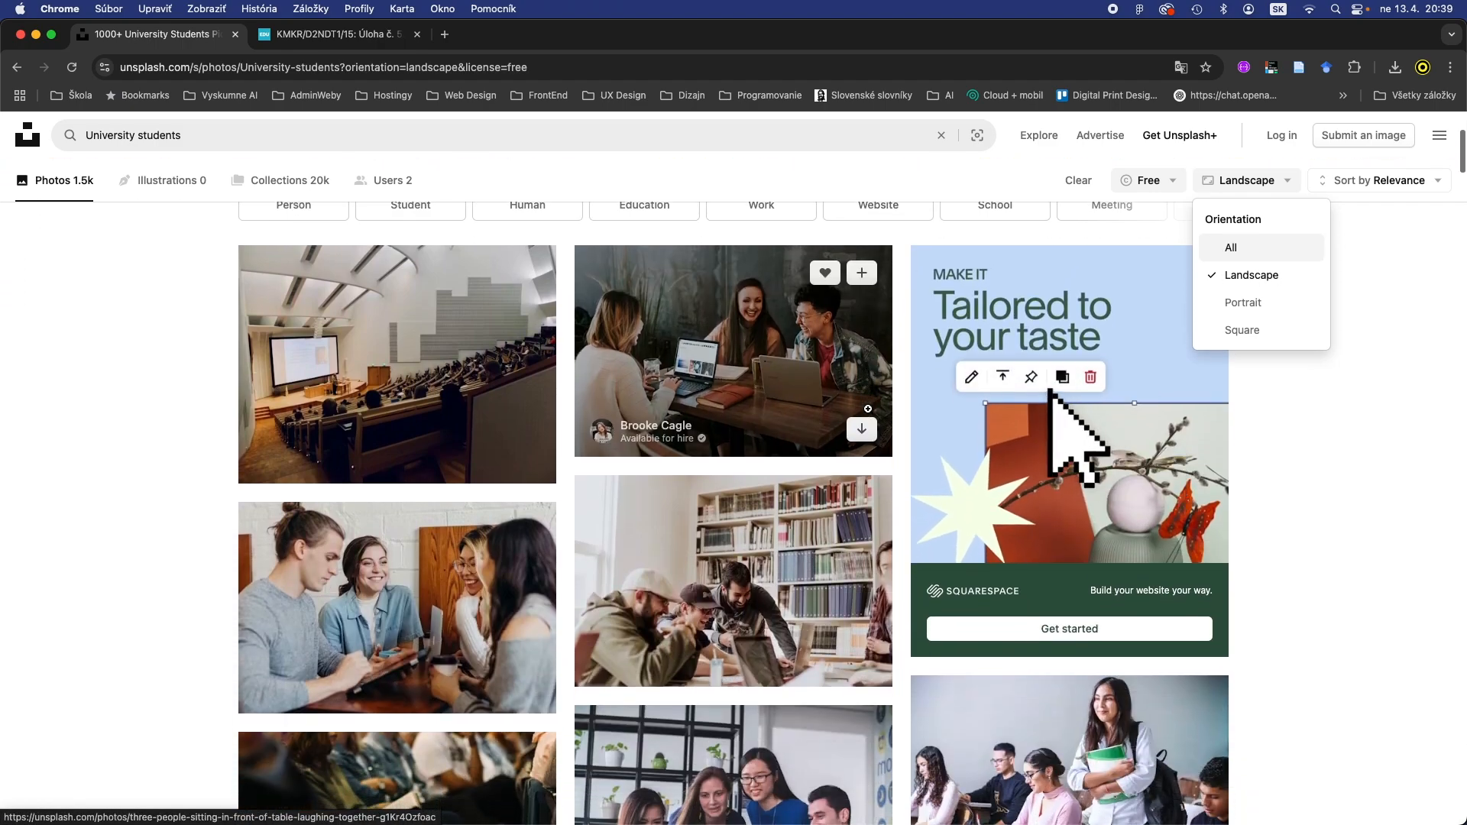
scroll(868, 408, "down", 3)
scroll(868, 409, "up", 3)
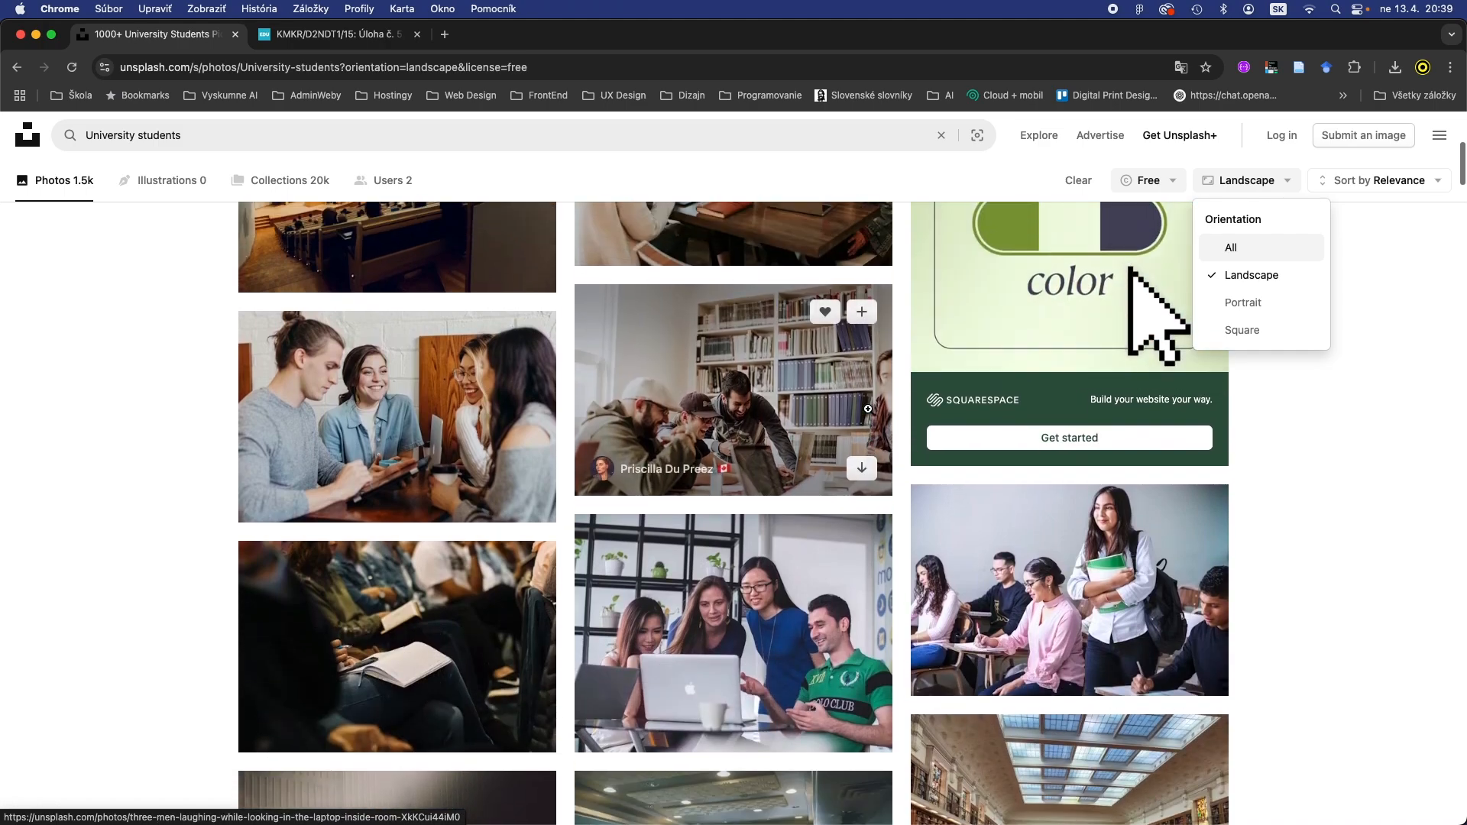
scroll(869, 414, "down", 6)
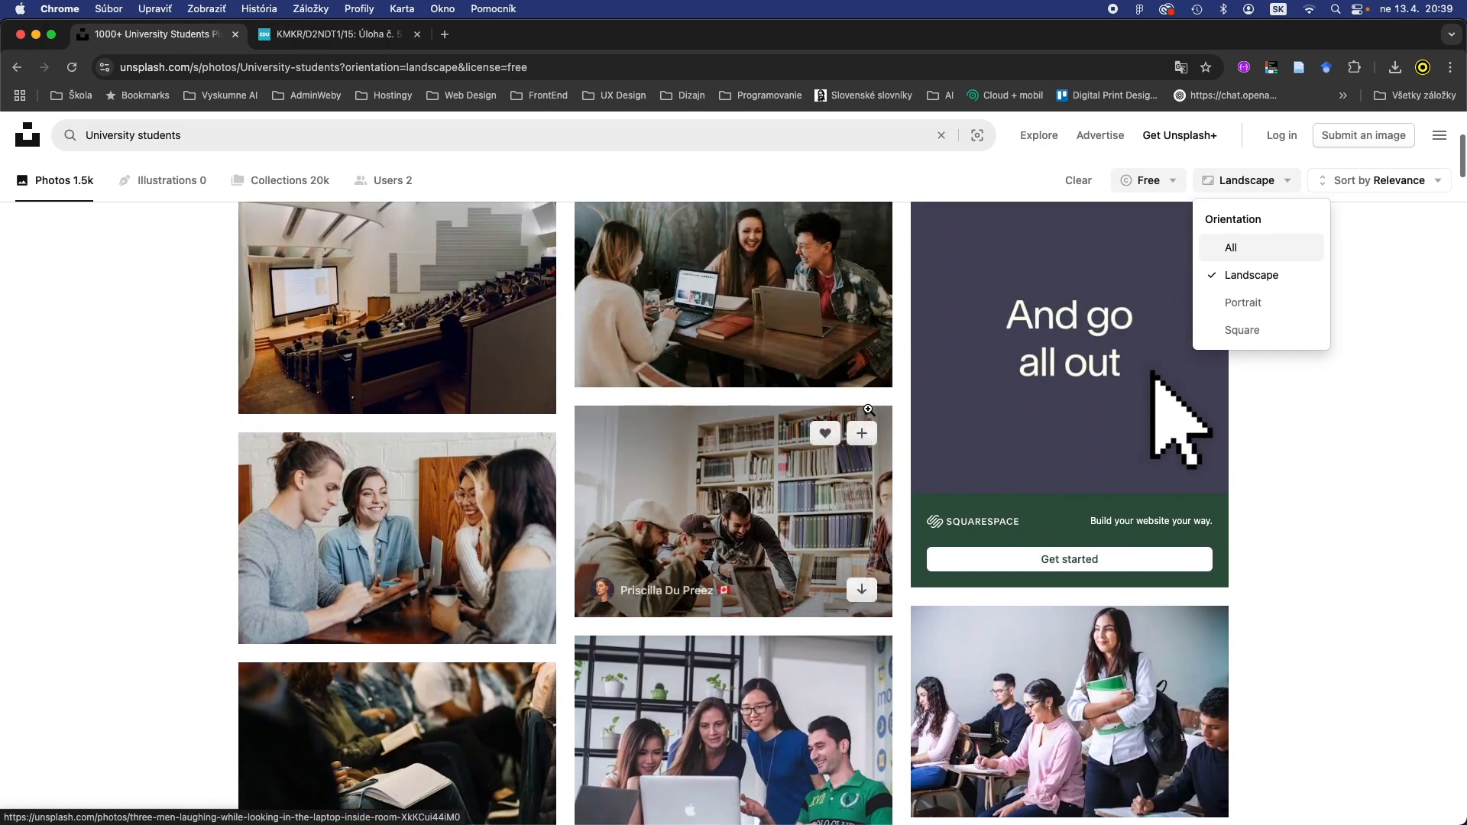
scroll(867, 412, "down", 1)
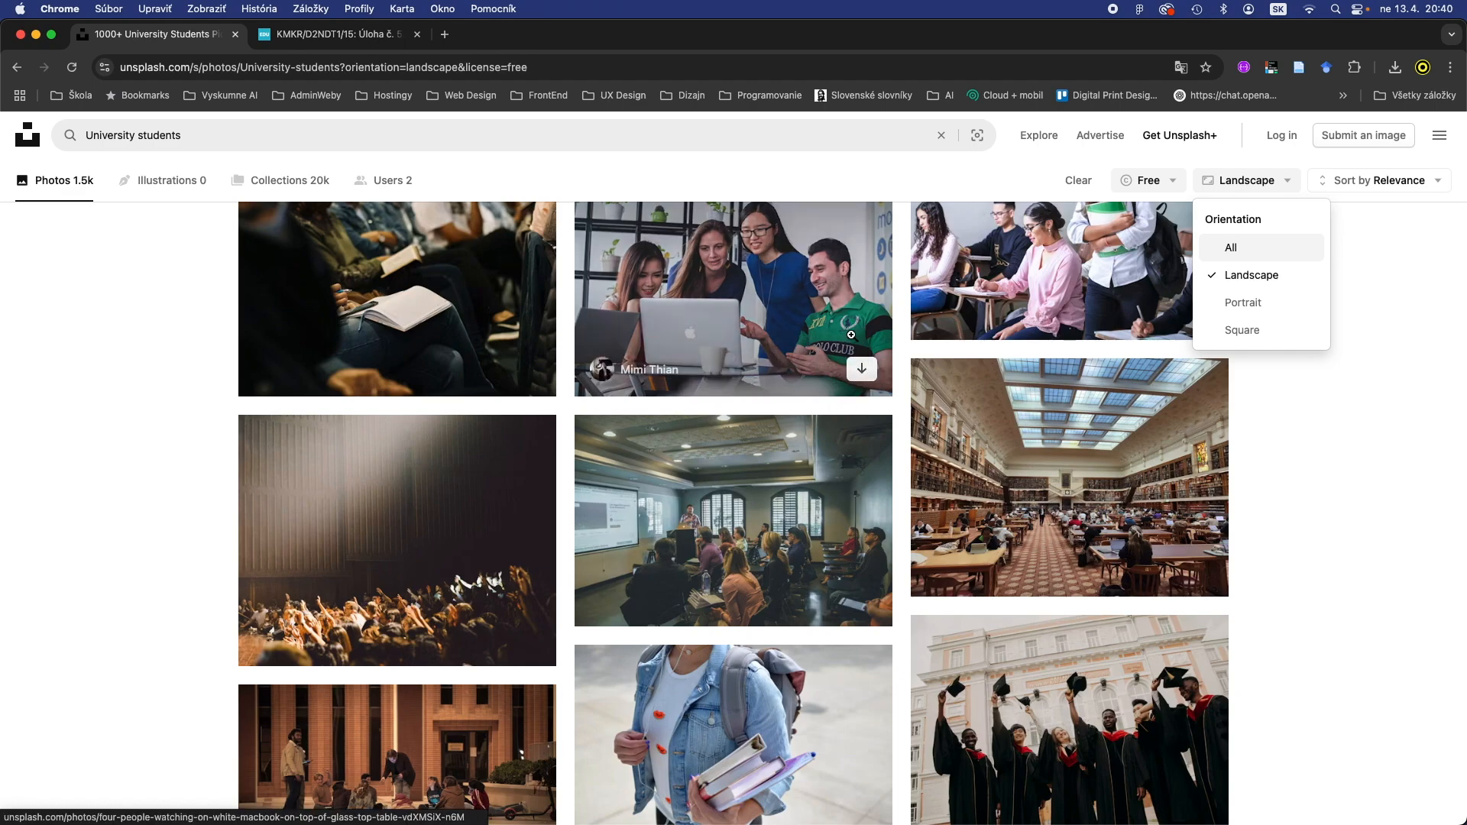
left_click(809, 297)
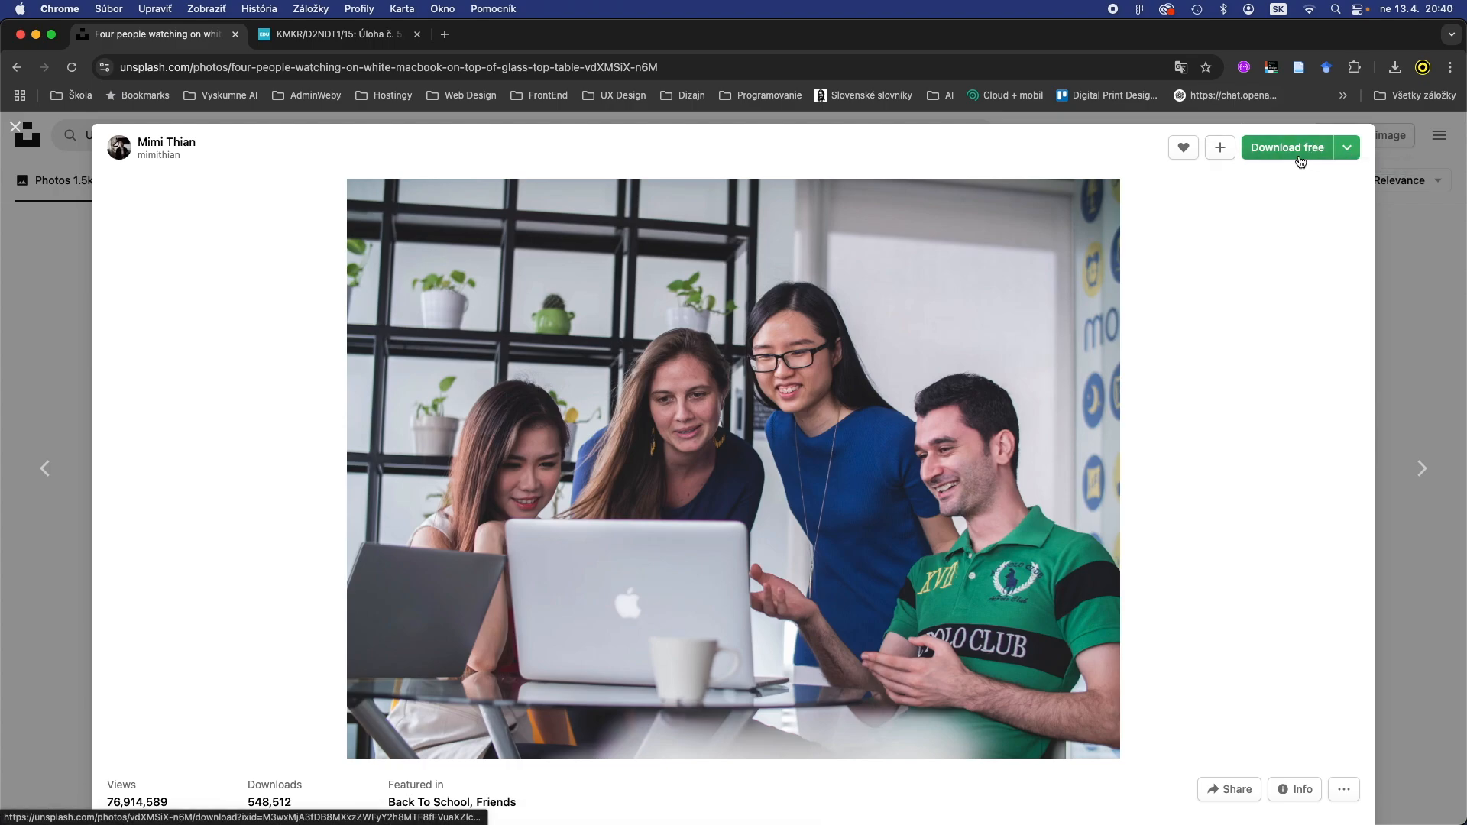
left_click(1301, 157)
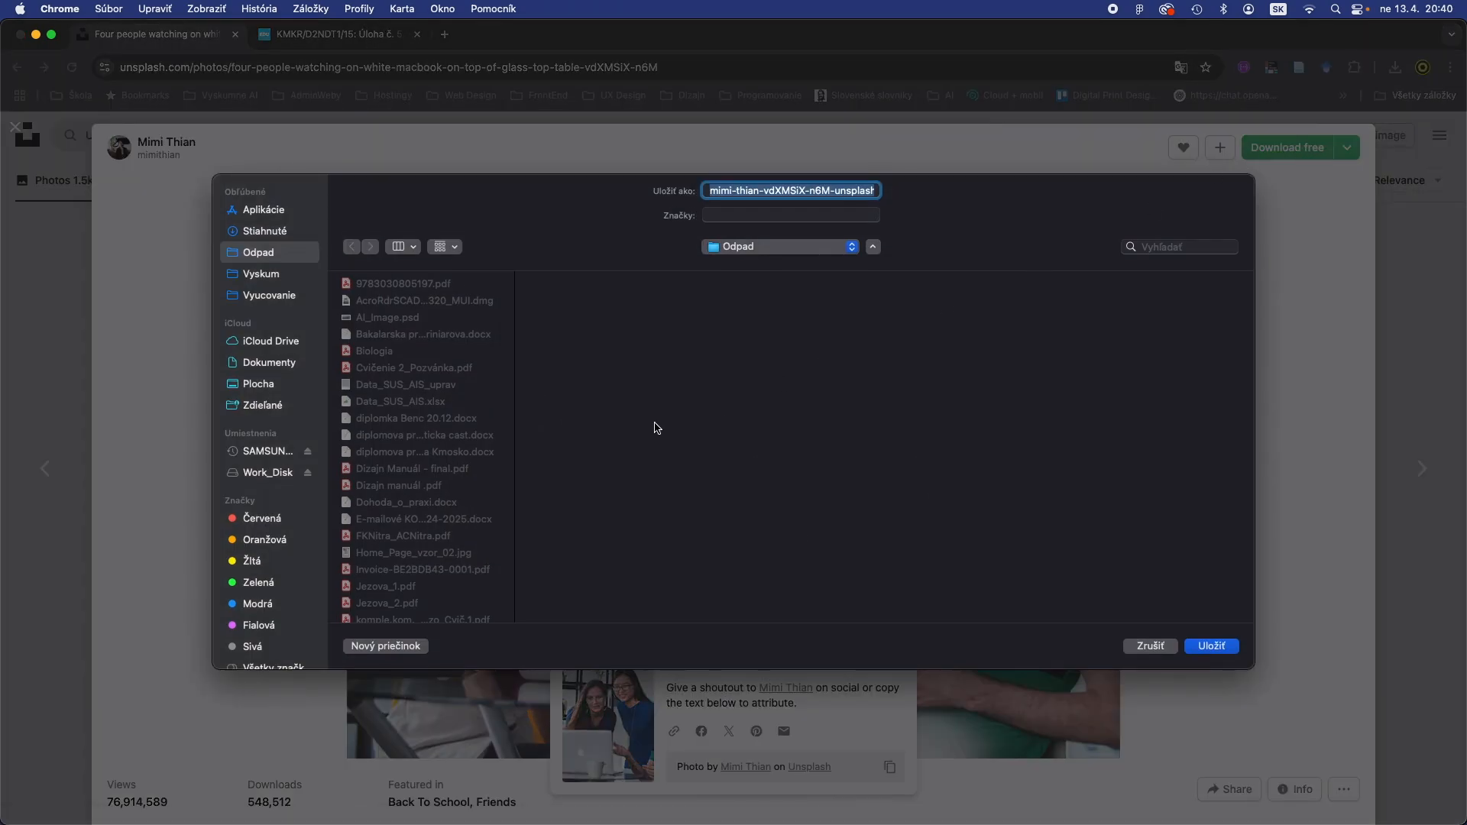
left_click(1165, 650)
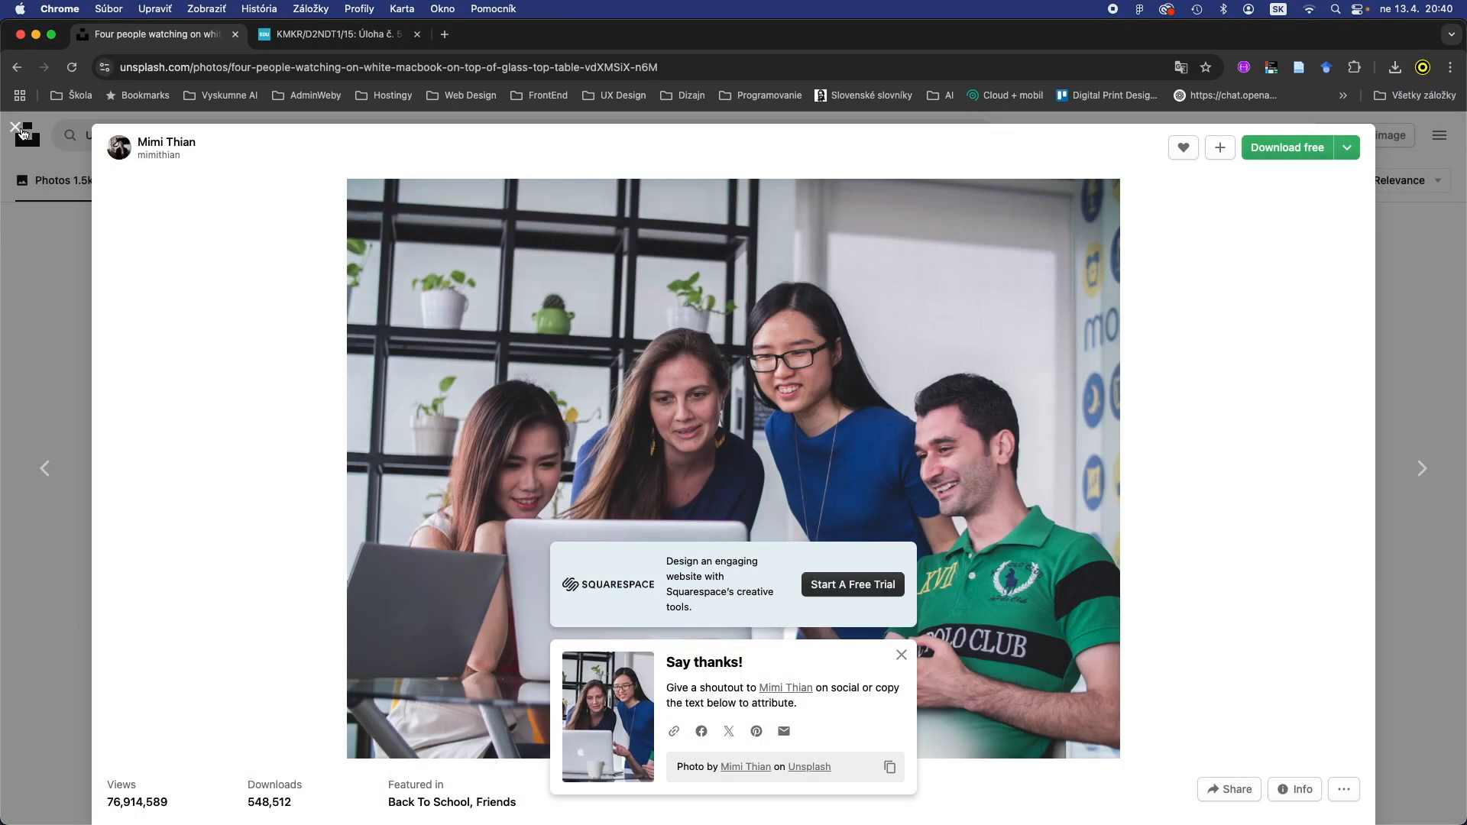
left_click(16, 128)
Switch to Figma and draw a rectangle about 1440 × 322 across the Home Page frame, below the navigation bar
key("super+Tab")
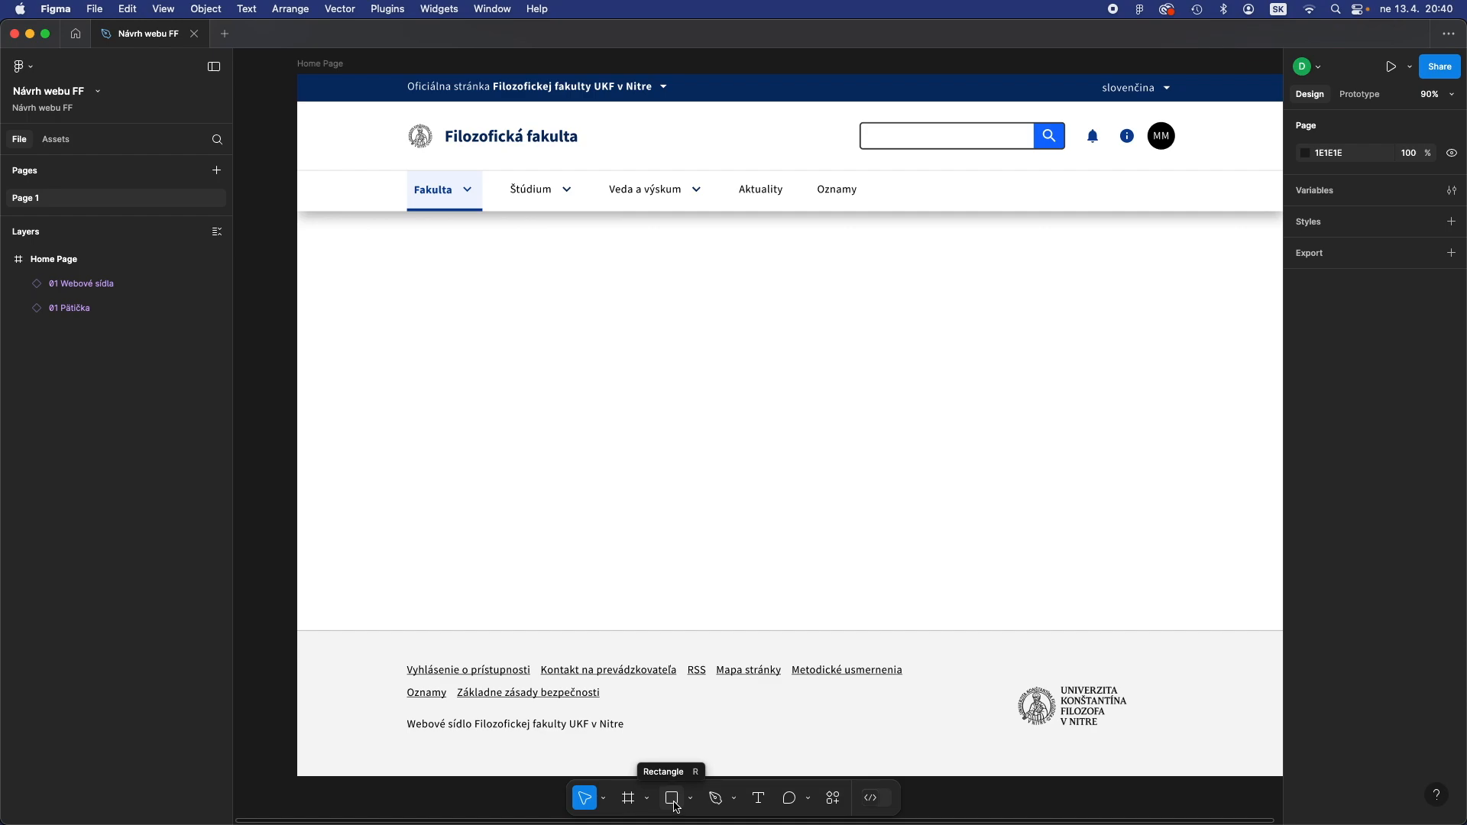
scroll(672, 806, "up", 1)
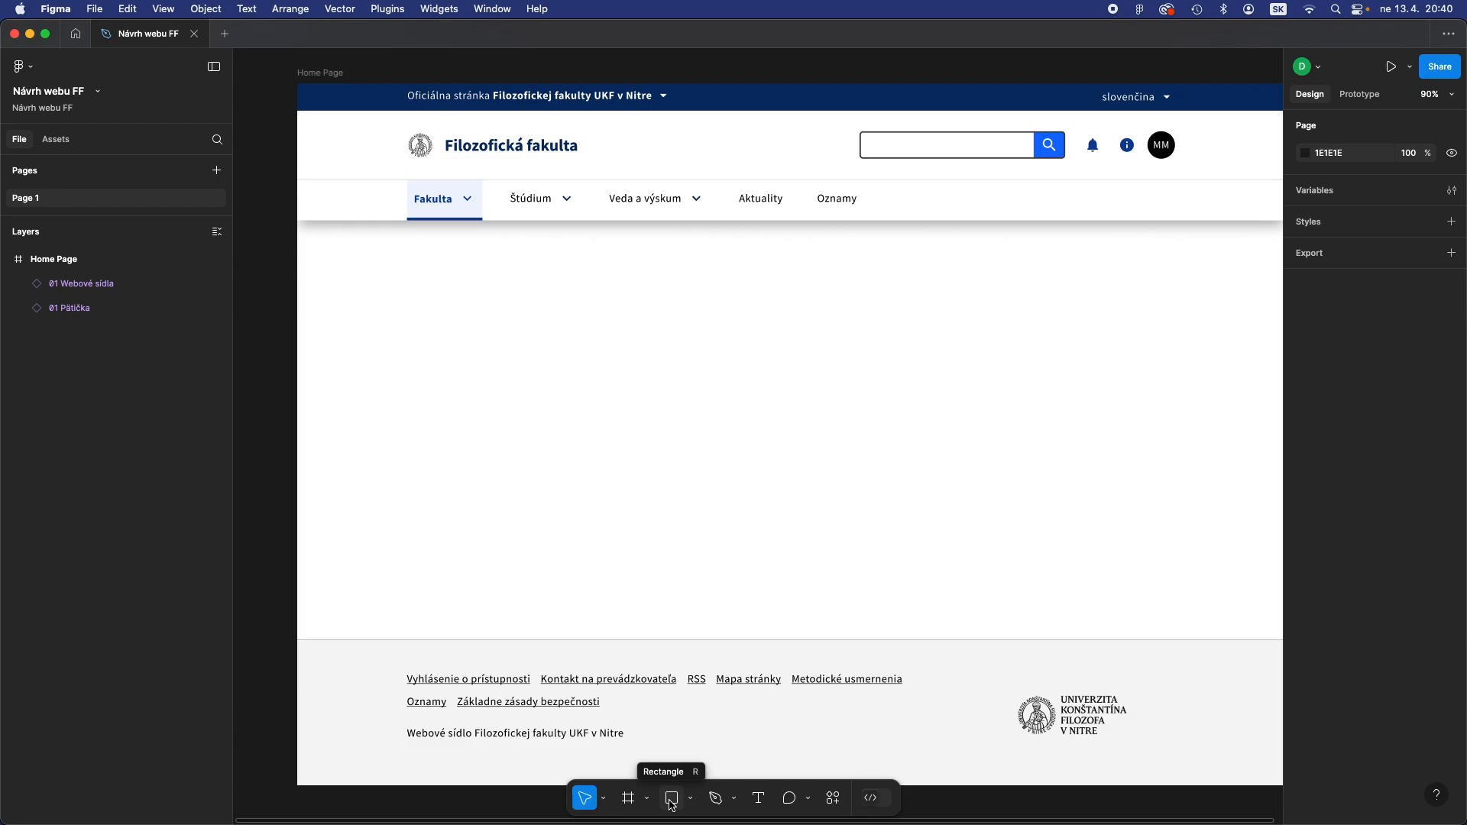
left_click(672, 799)
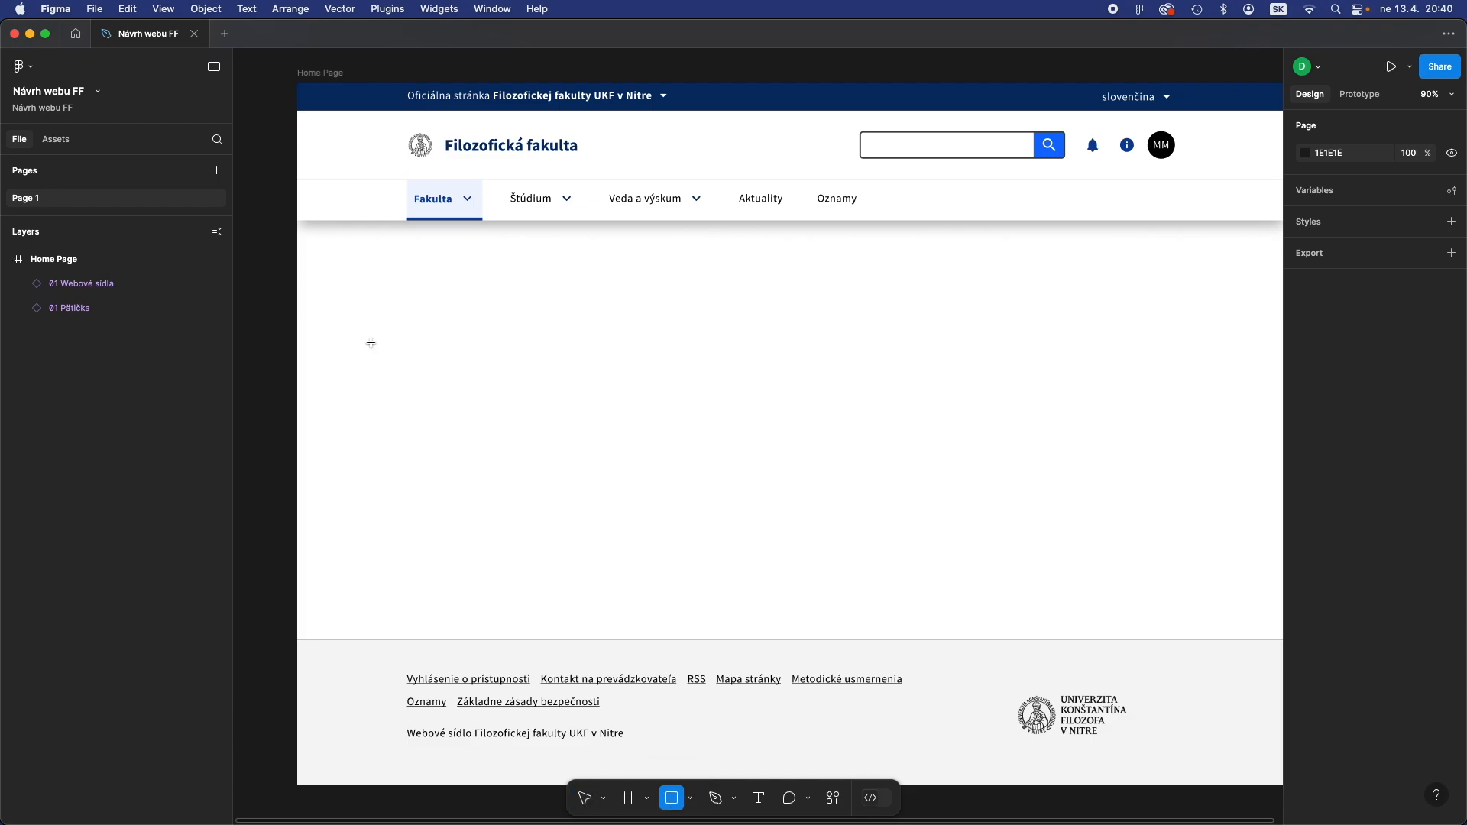
mouse_move(300, 248)
left_mouse_down()
mouse_move(534, 317)
mouse_move(1281, 461)
mouse_move(1122, 469)
left_mouse_up()
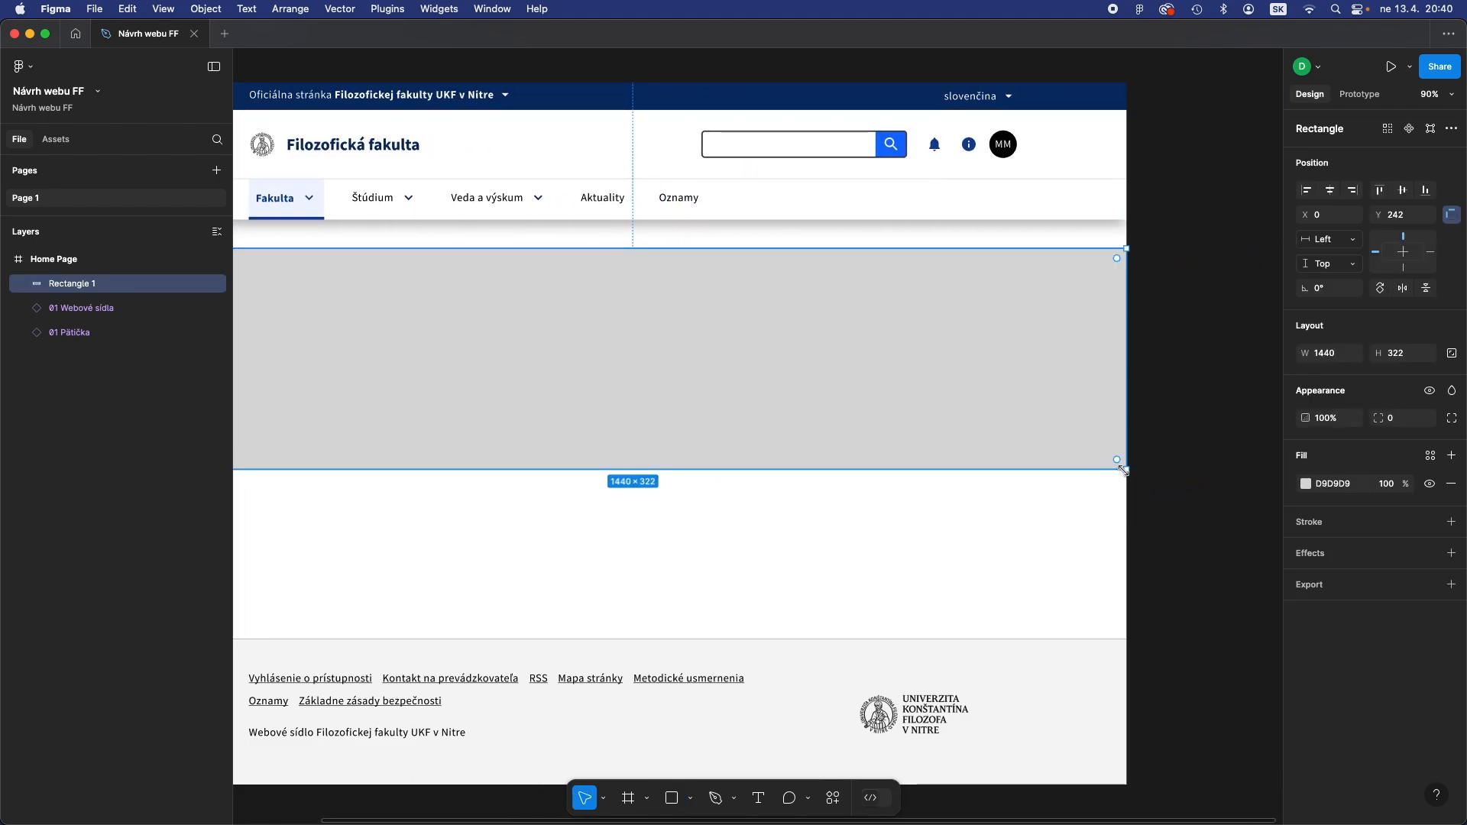
Set the rectangle's height to 350
key("shift+0")
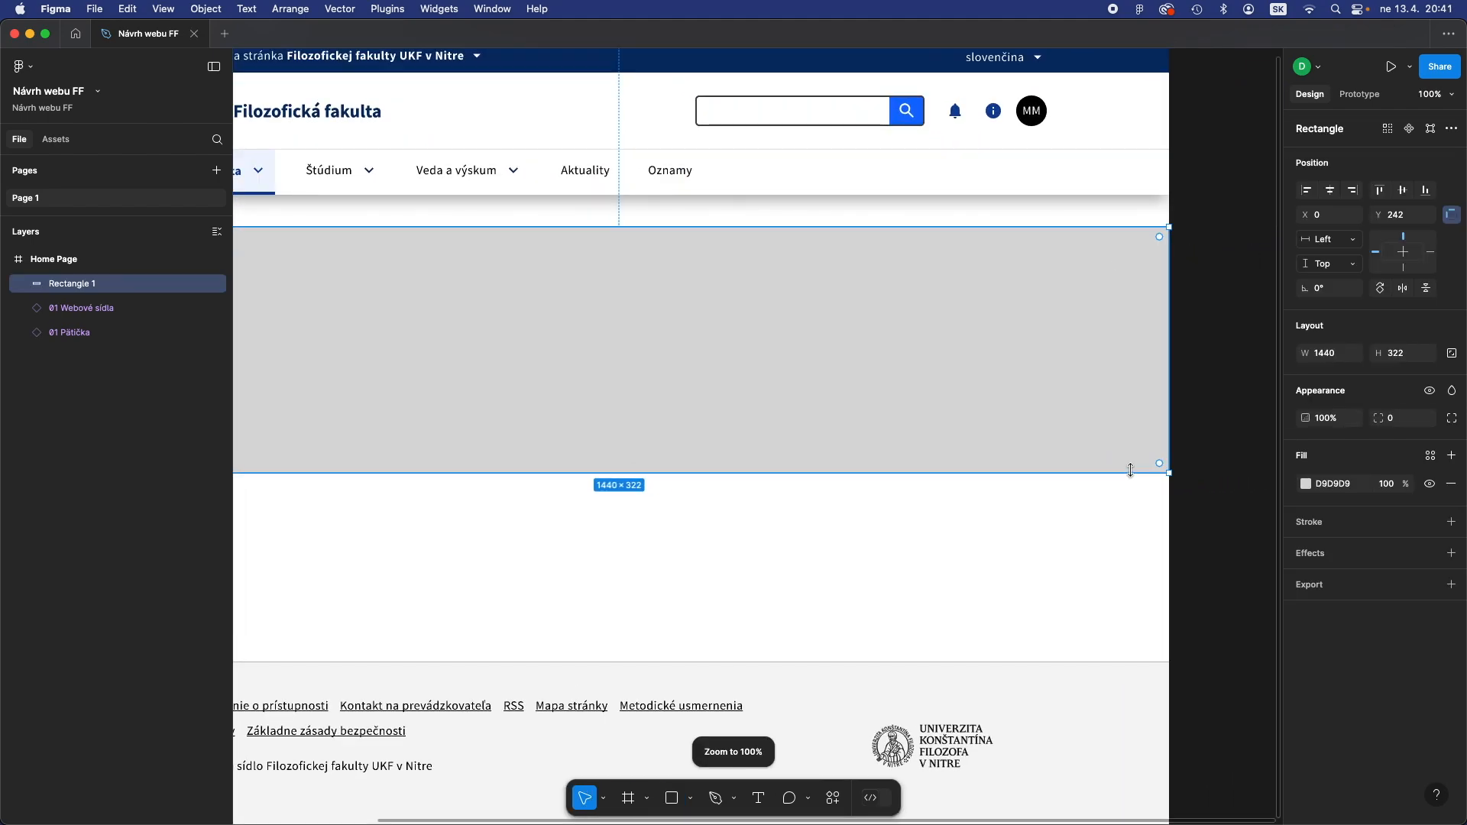
left_click(1427, 91)
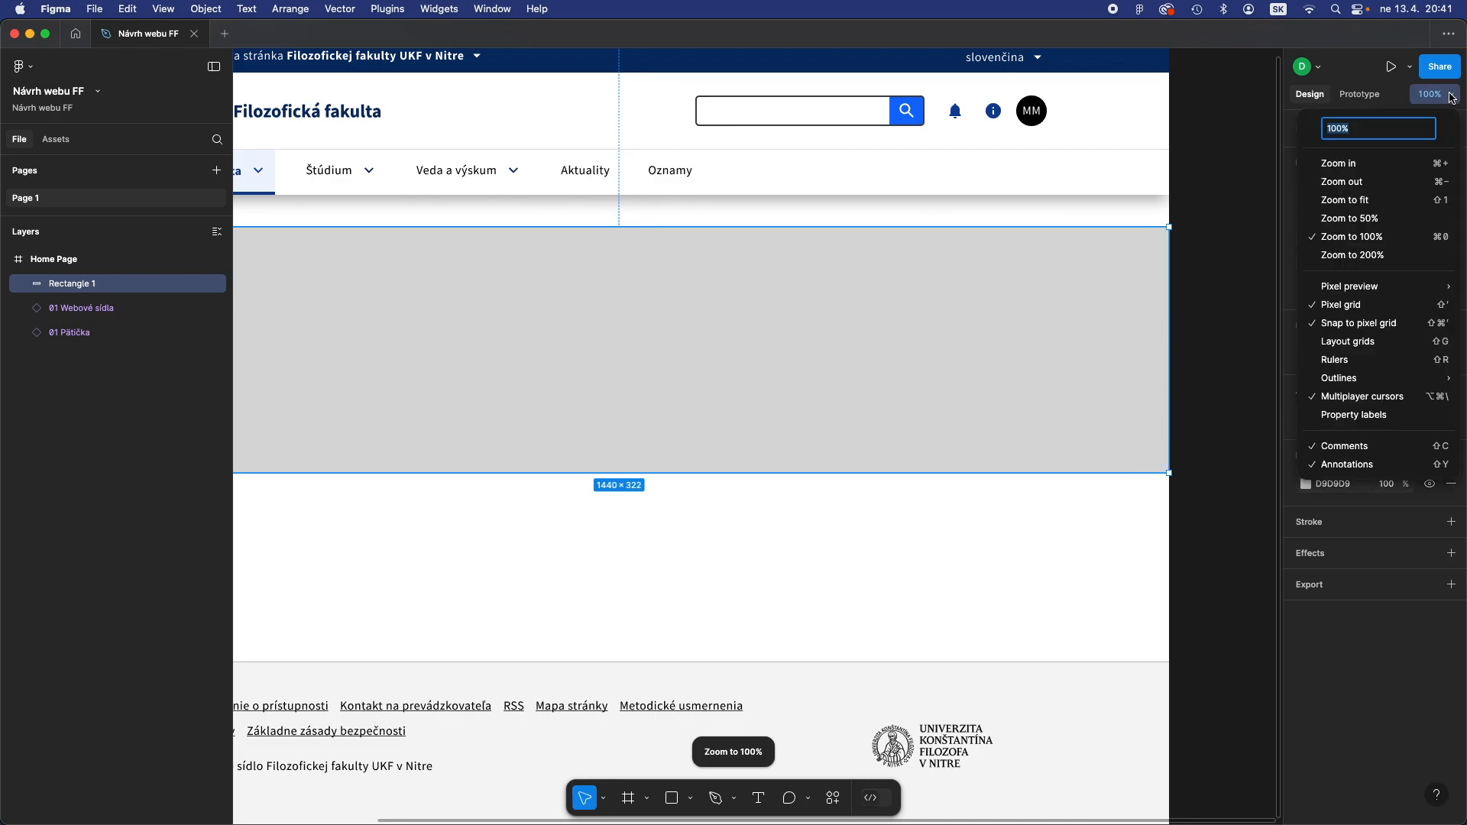
left_click(1396, 197)
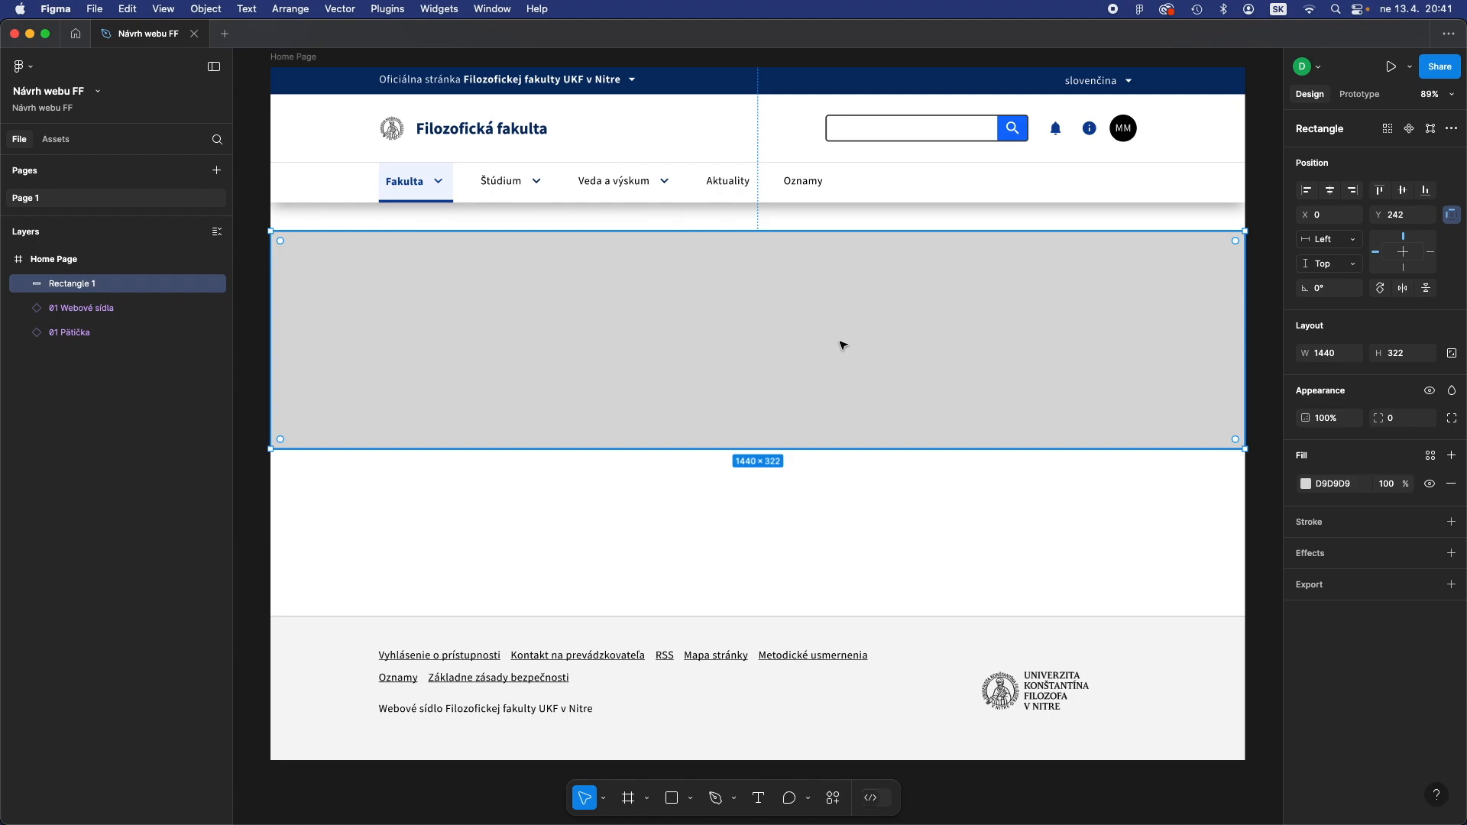
left_click(1346, 357)
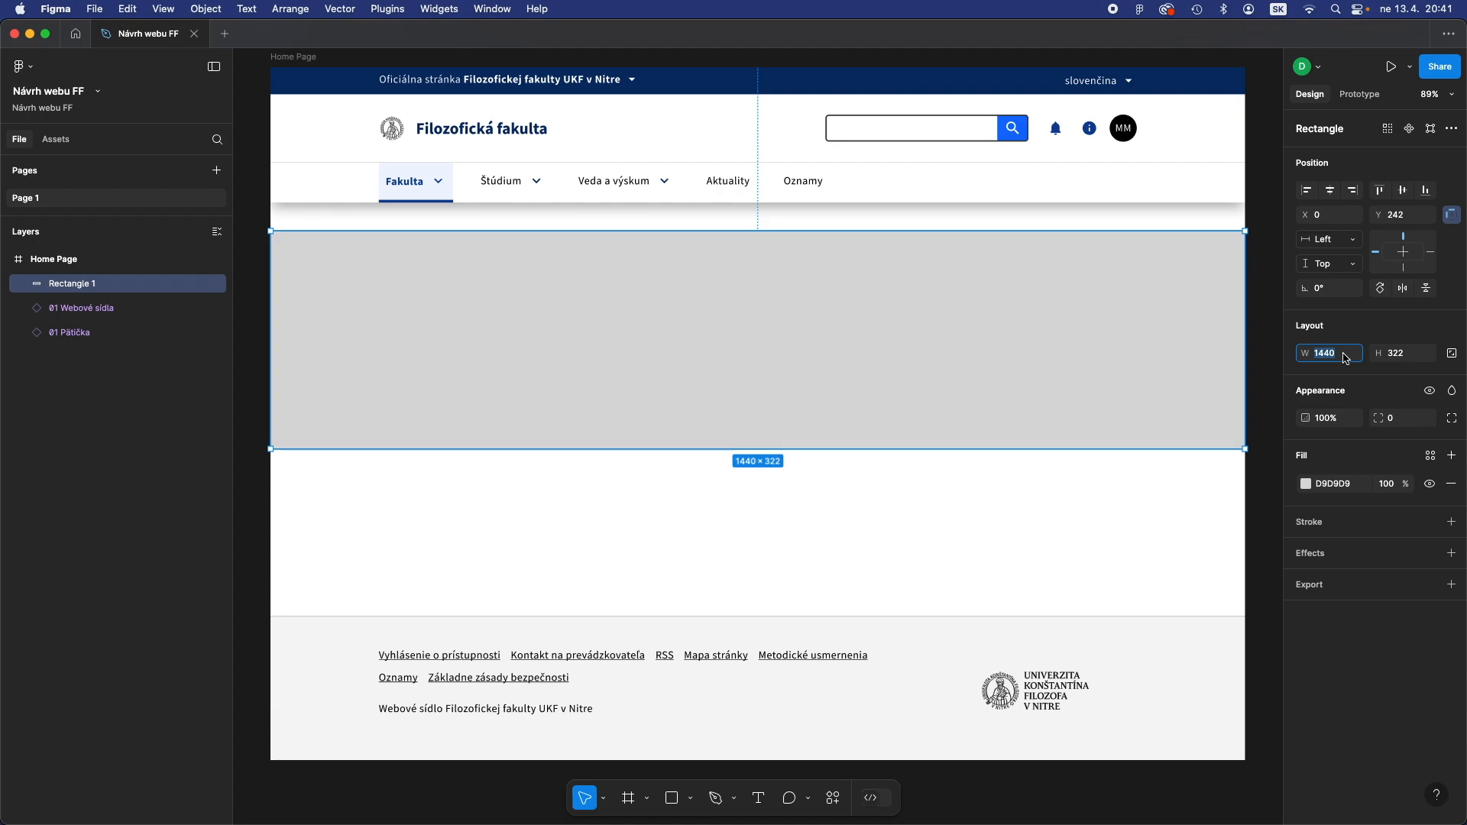
left_click(1414, 357)
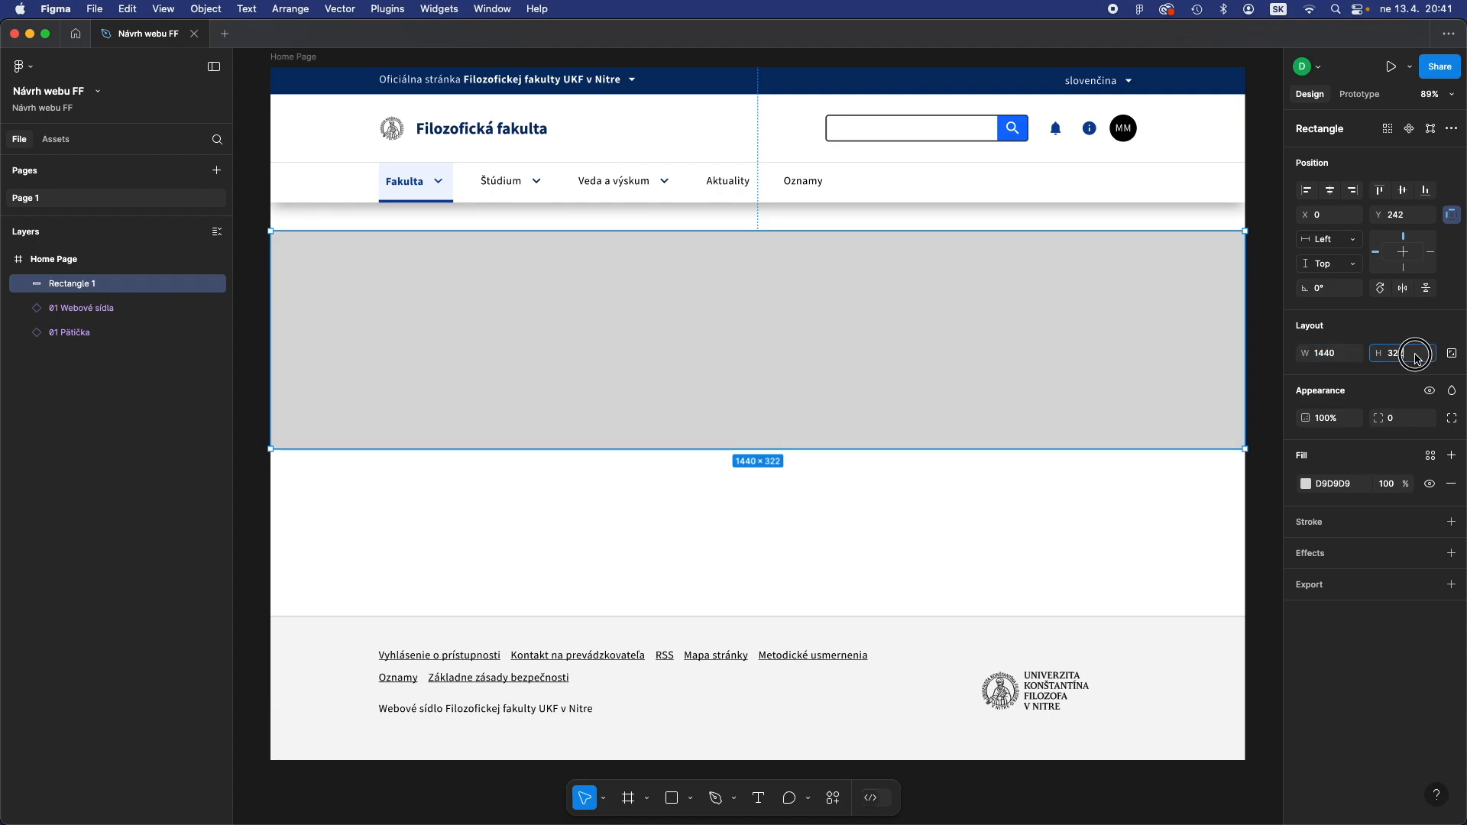
type("35")
type("0")
key("Return")
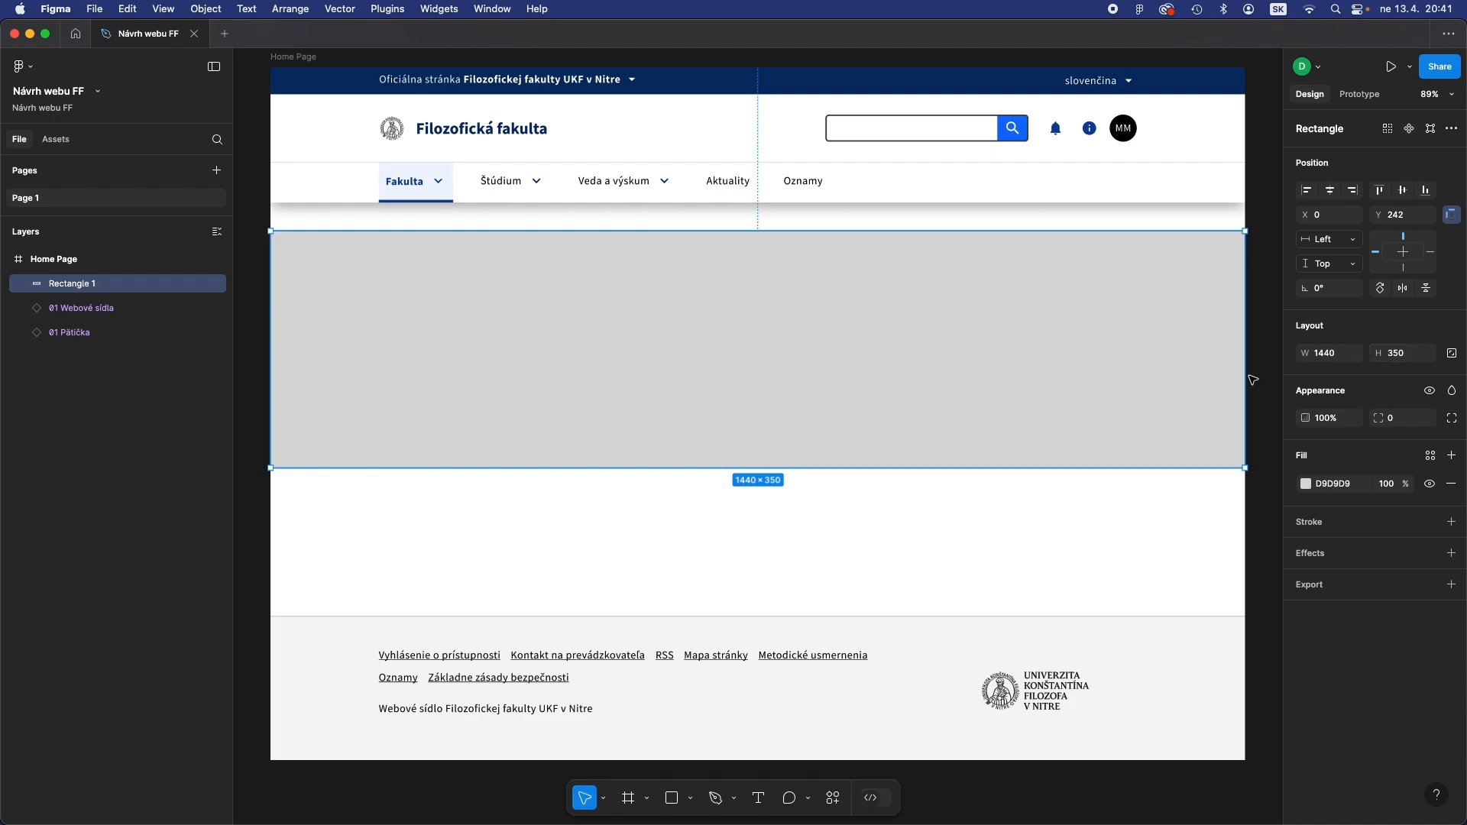
Move the rectangle up to Y 200, directly against the lower edge of the navigation bar
left_click_drag(519, 332, 519, 308)
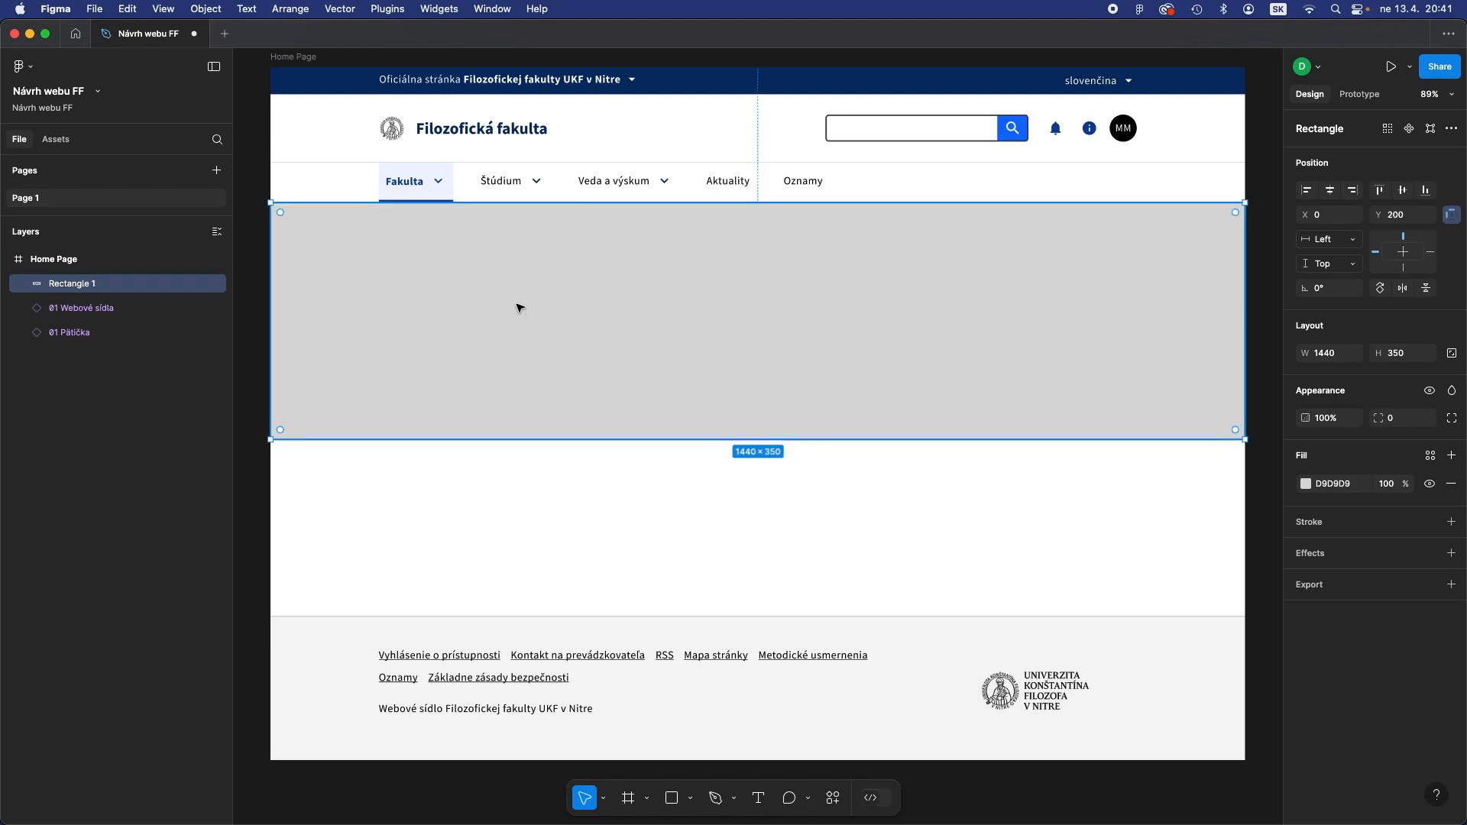
left_click(582, 529)
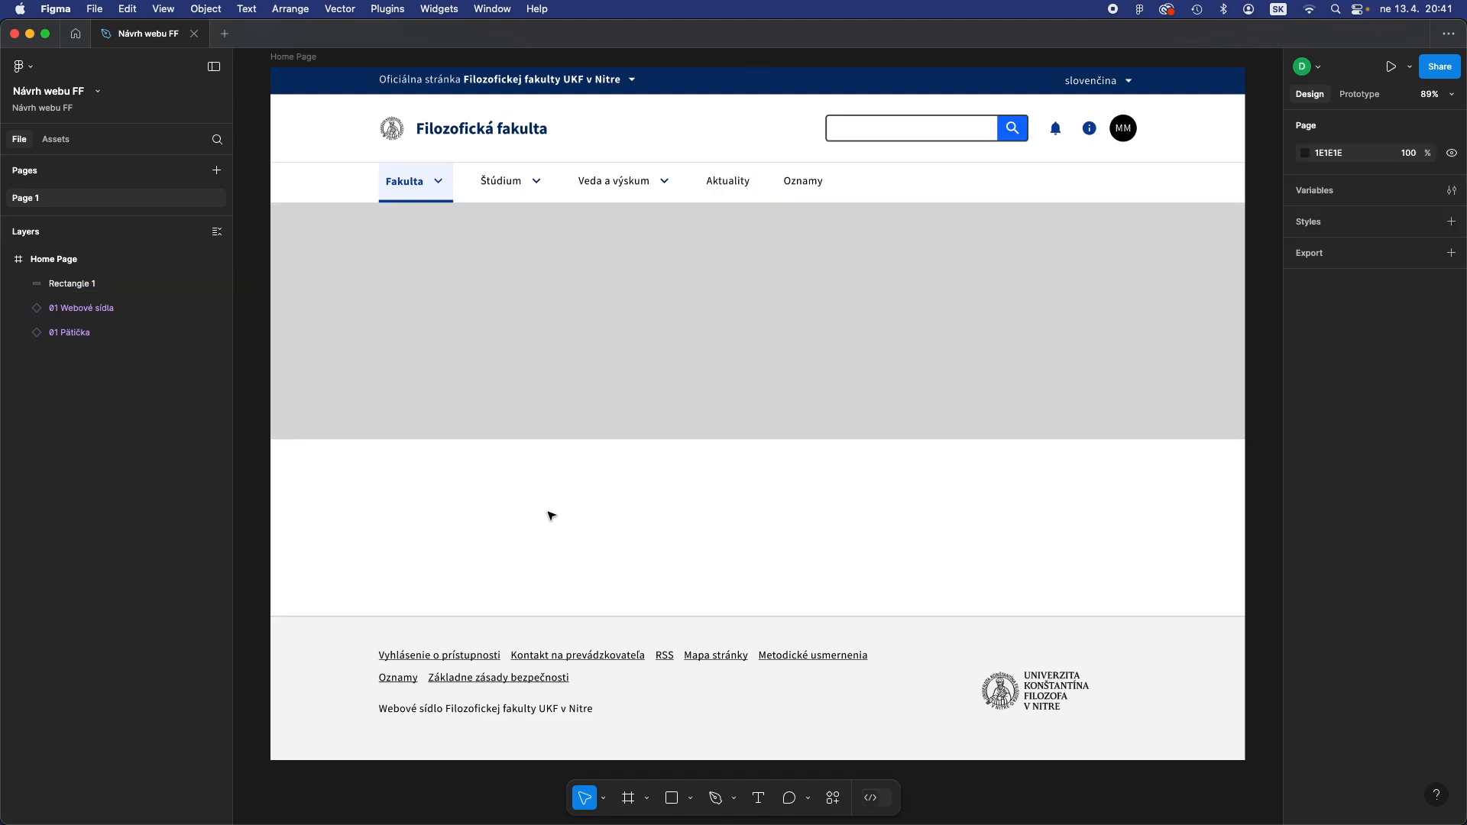
left_click_drag(524, 344, 552, 306)
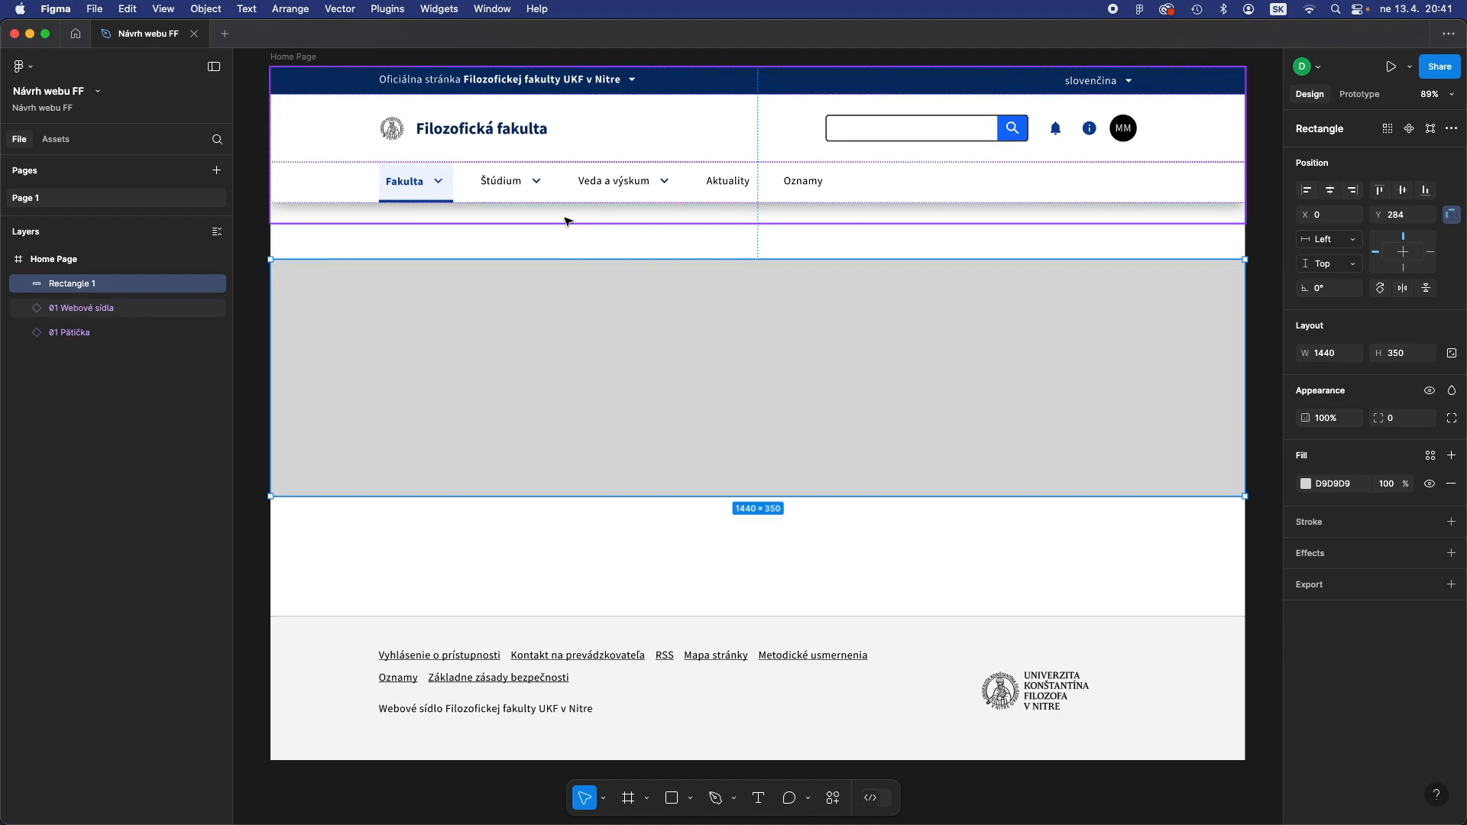
left_click_drag(542, 399, 540, 356)
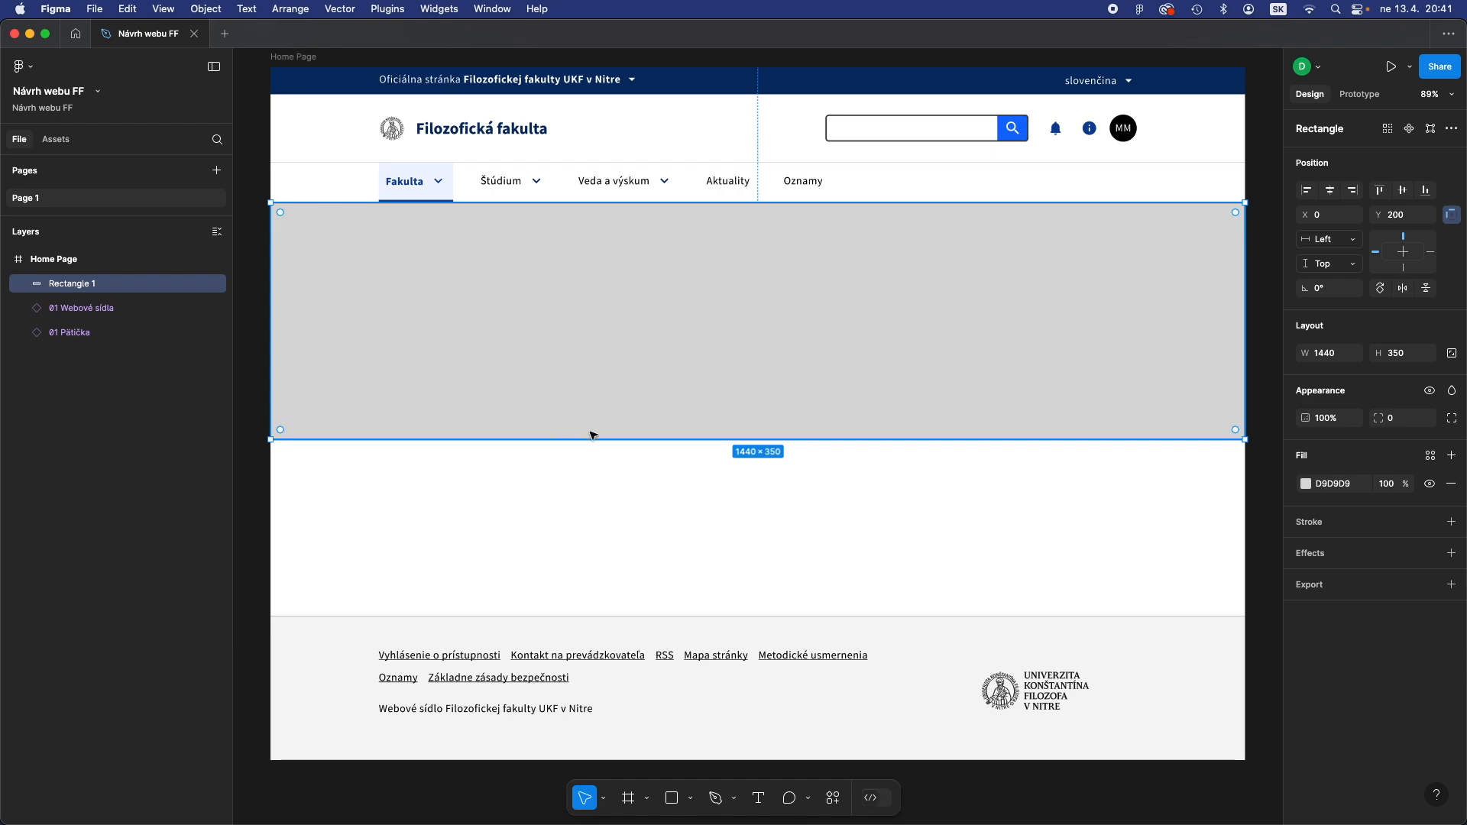
Reorder the Rectangle 1 layer beneath the 01 Webové sídla and 01 Pätička layers
left_click(70, 286)
left_click_drag(70, 286, 74, 342)
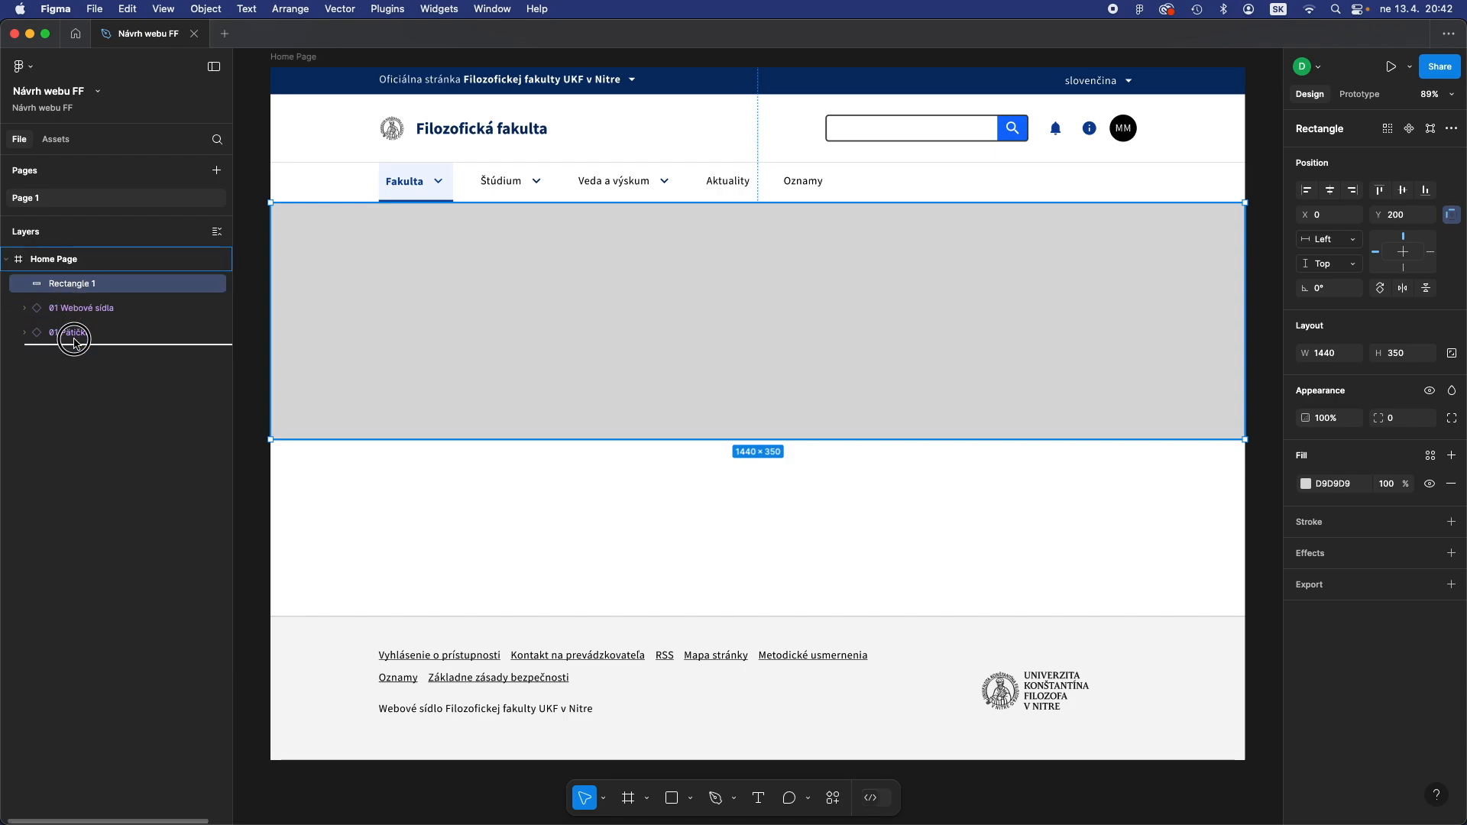
left_click_drag(74, 341, 76, 337)
left_click(485, 557)
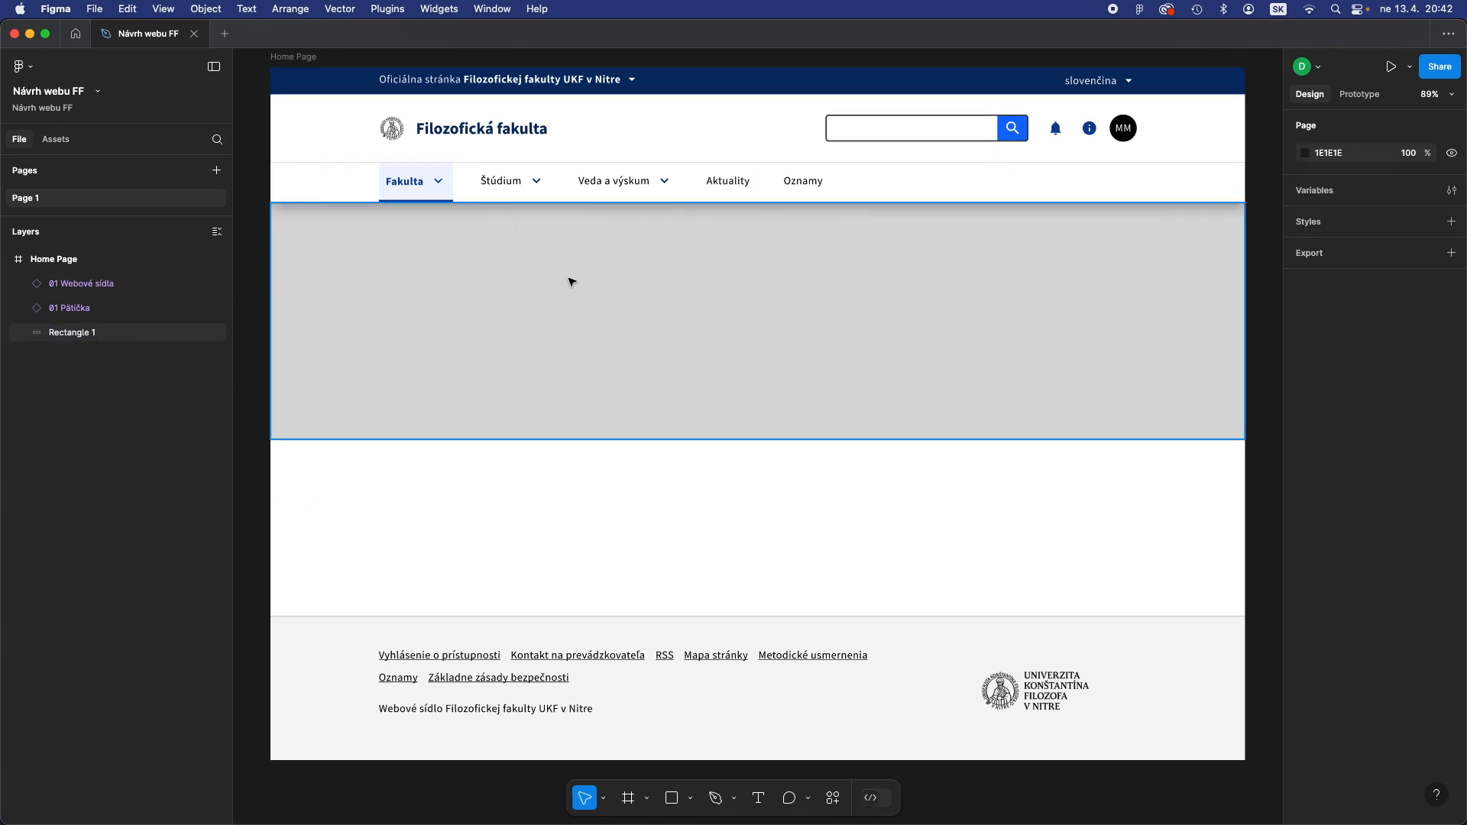
Change the rectangle's solid fill to teal, 2FA8A4
left_click(537, 307)
left_click(590, 389)
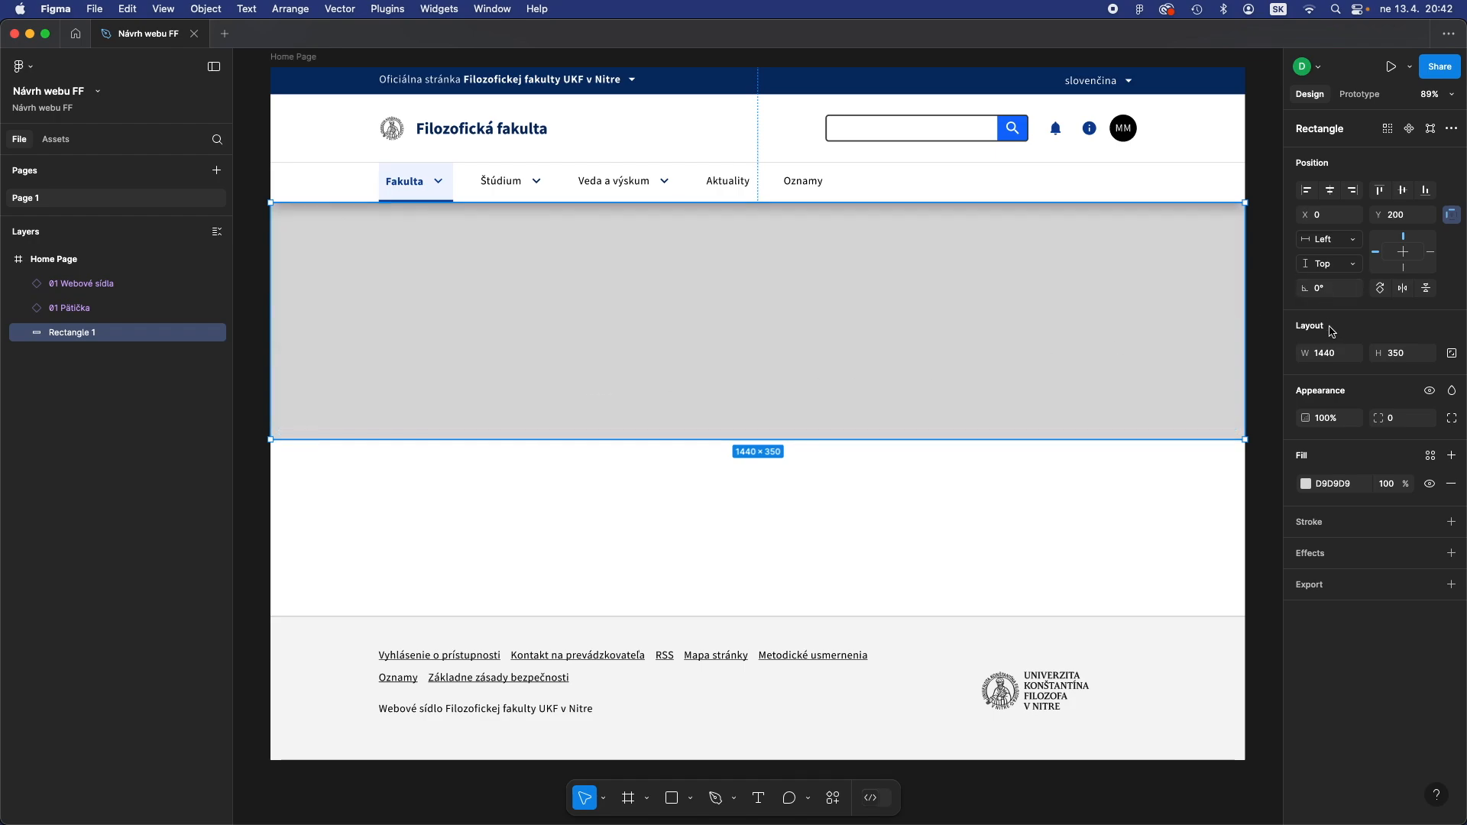
left_click(1306, 484)
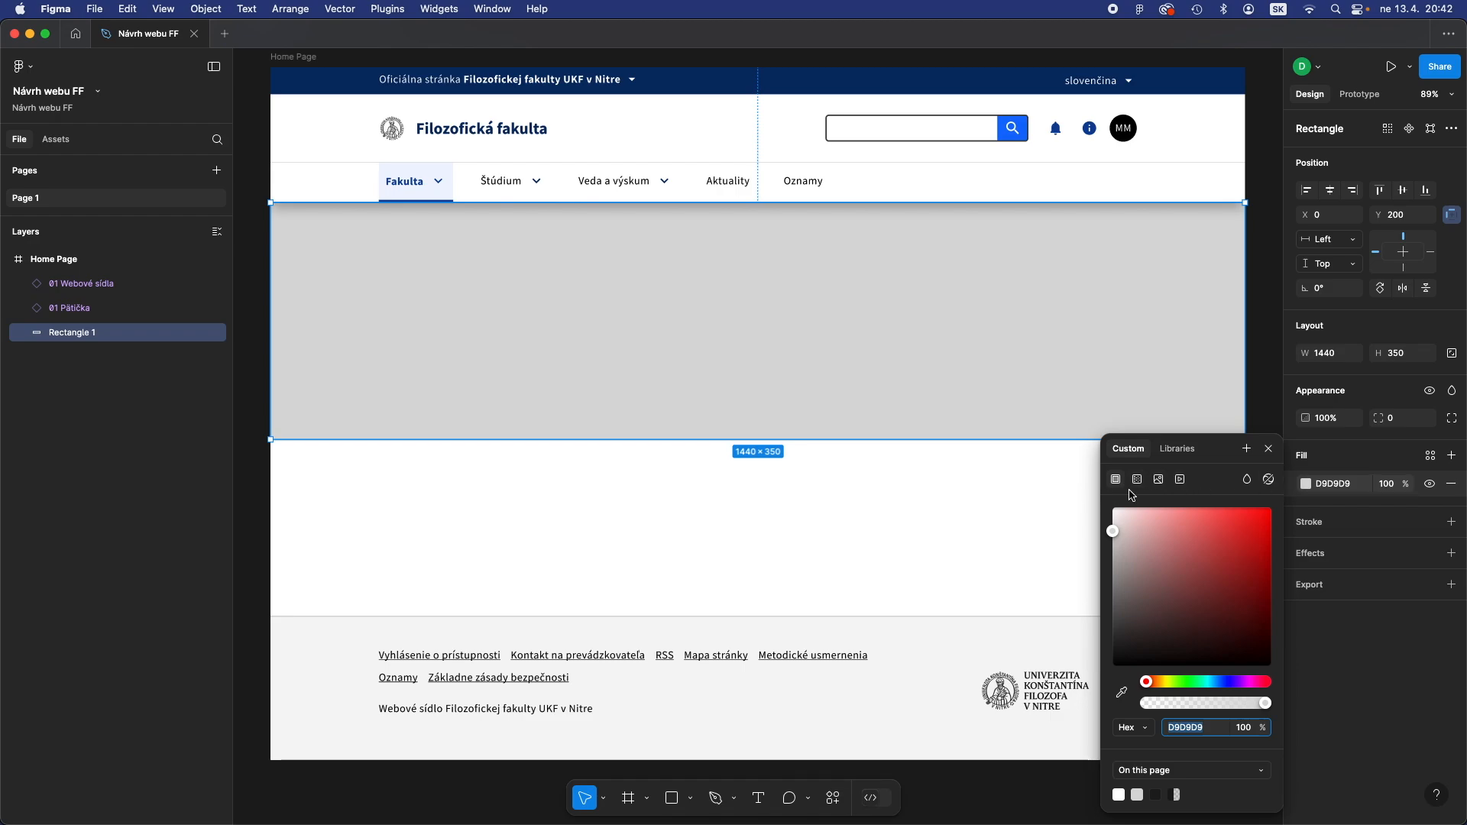
left_click_drag(1189, 572, 1227, 561)
left_click_drag(1147, 686, 1206, 687)
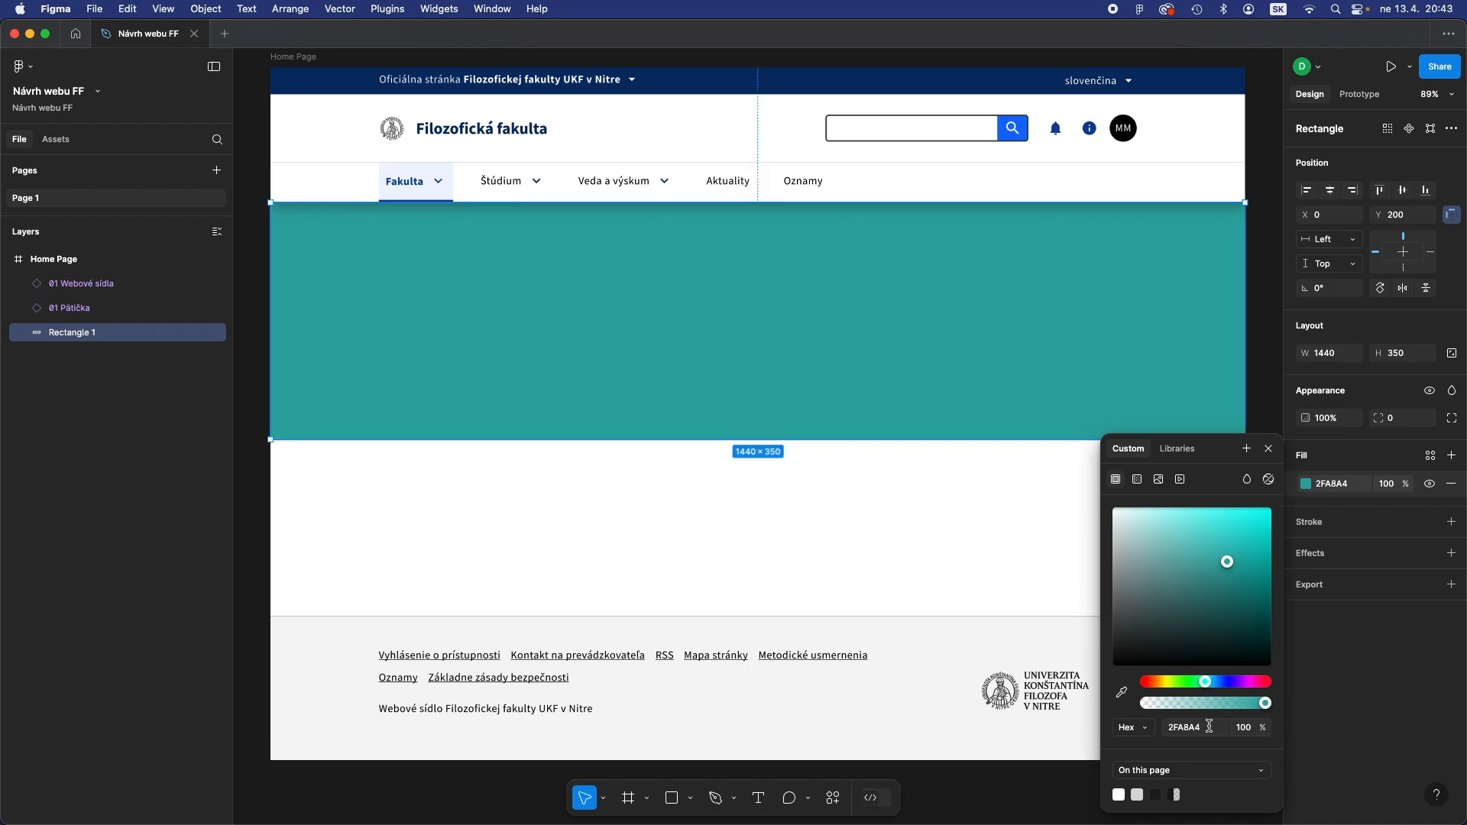
left_click(1209, 726)
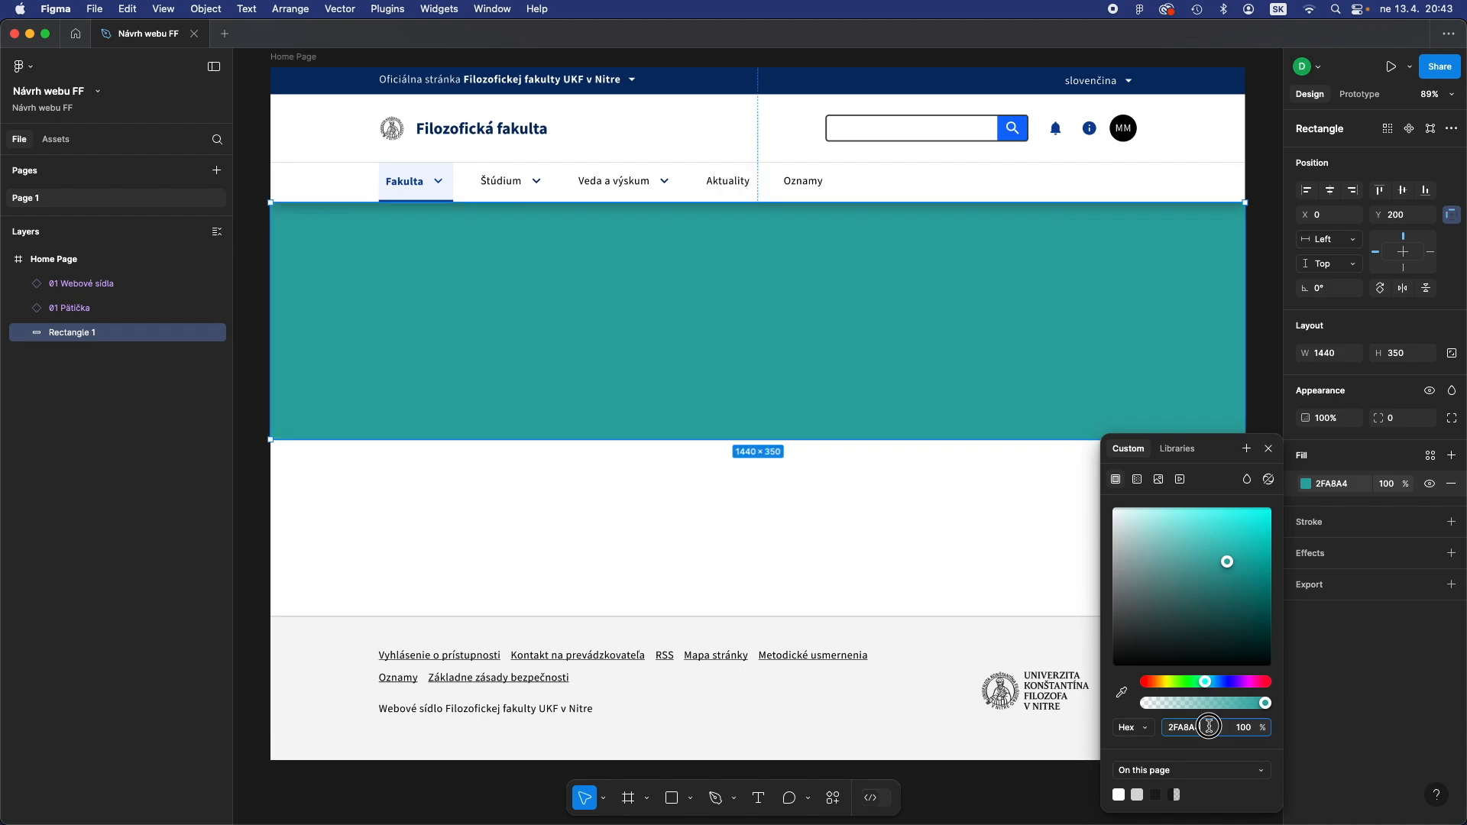
left_click(1142, 729)
left_click(1143, 728)
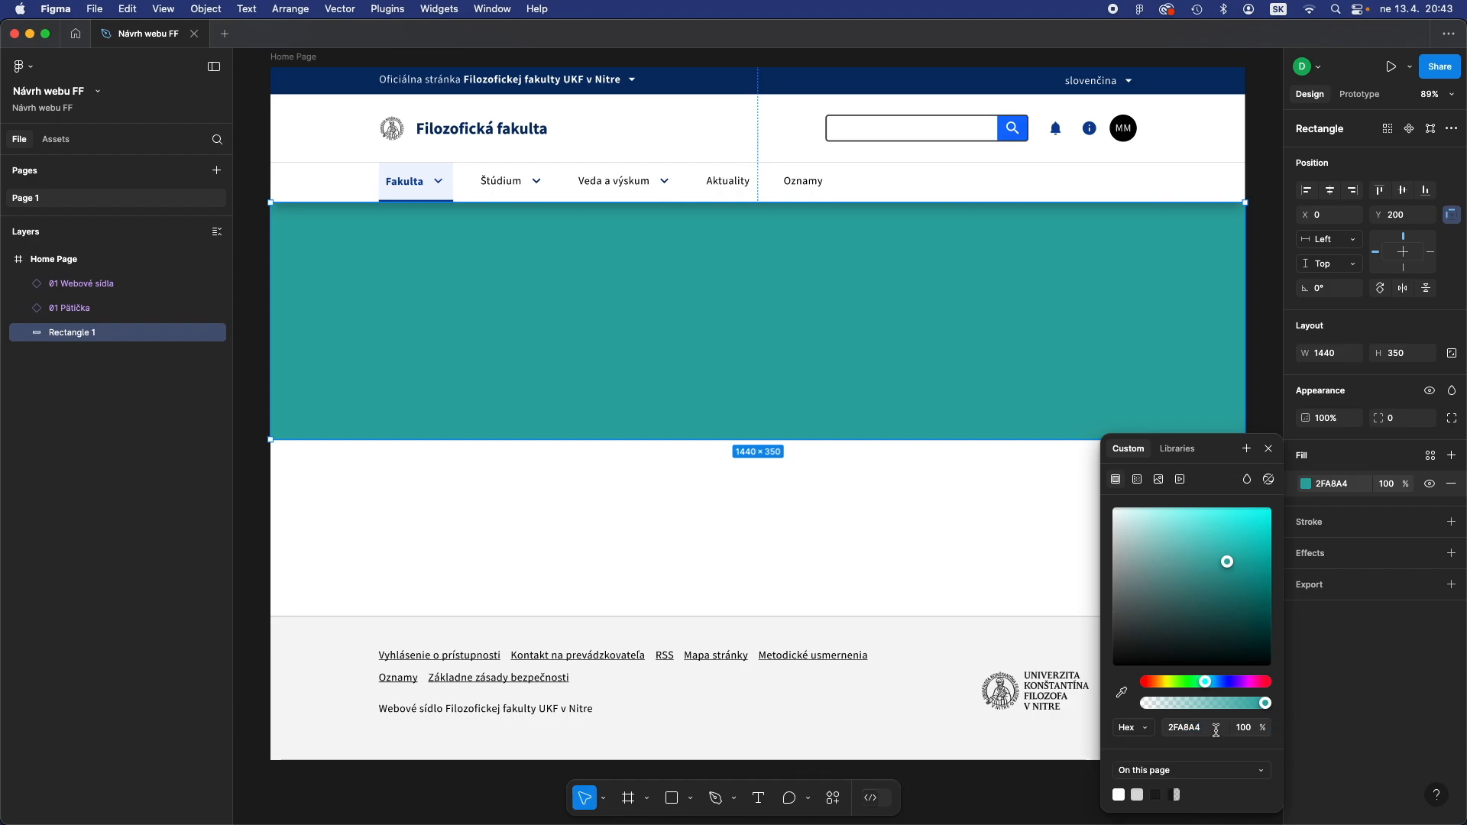
left_click(1212, 726)
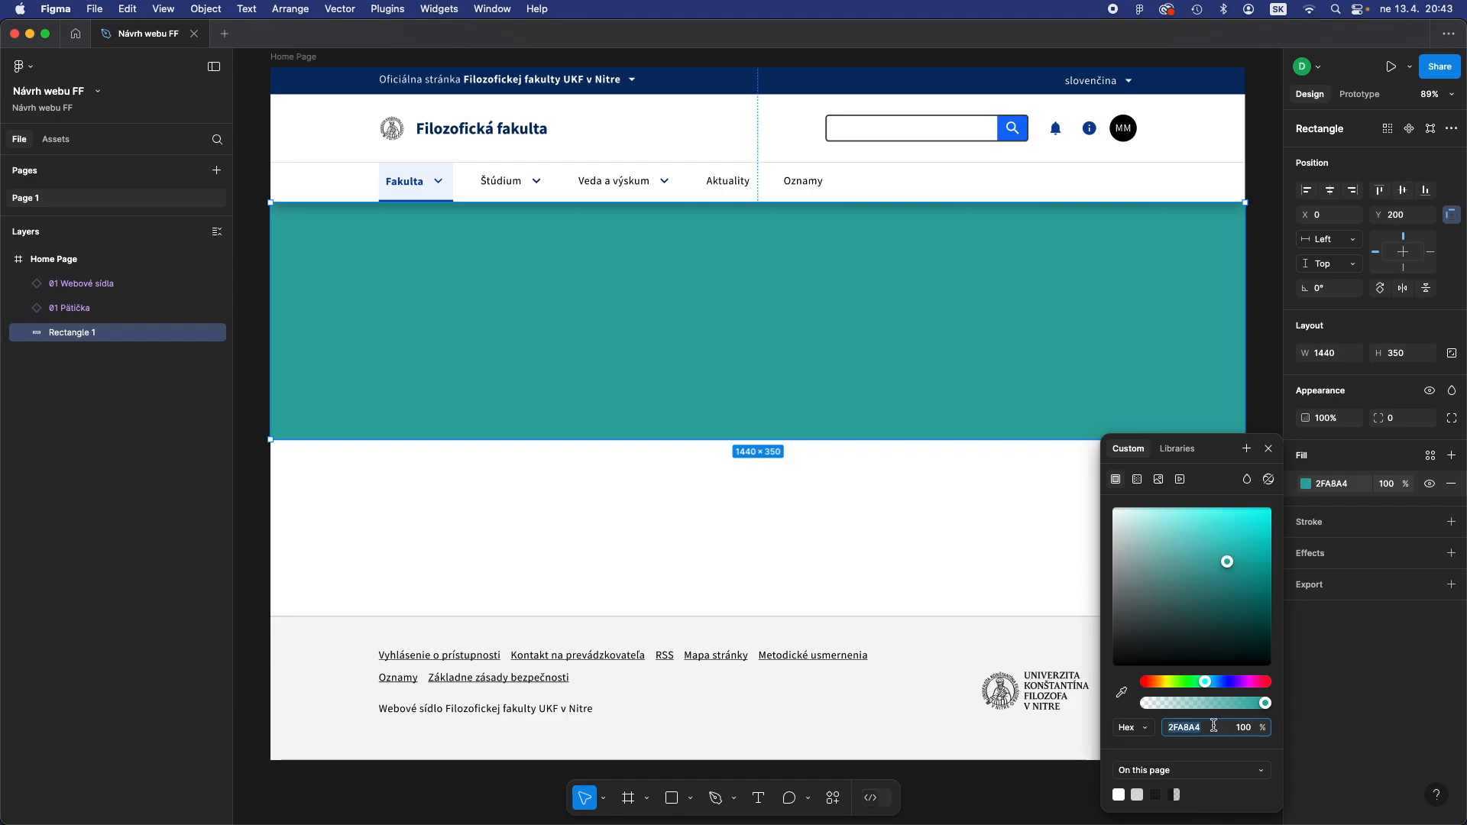
Try out the linear gradient, image and video fill types on the banner rectangle
left_click(1138, 480)
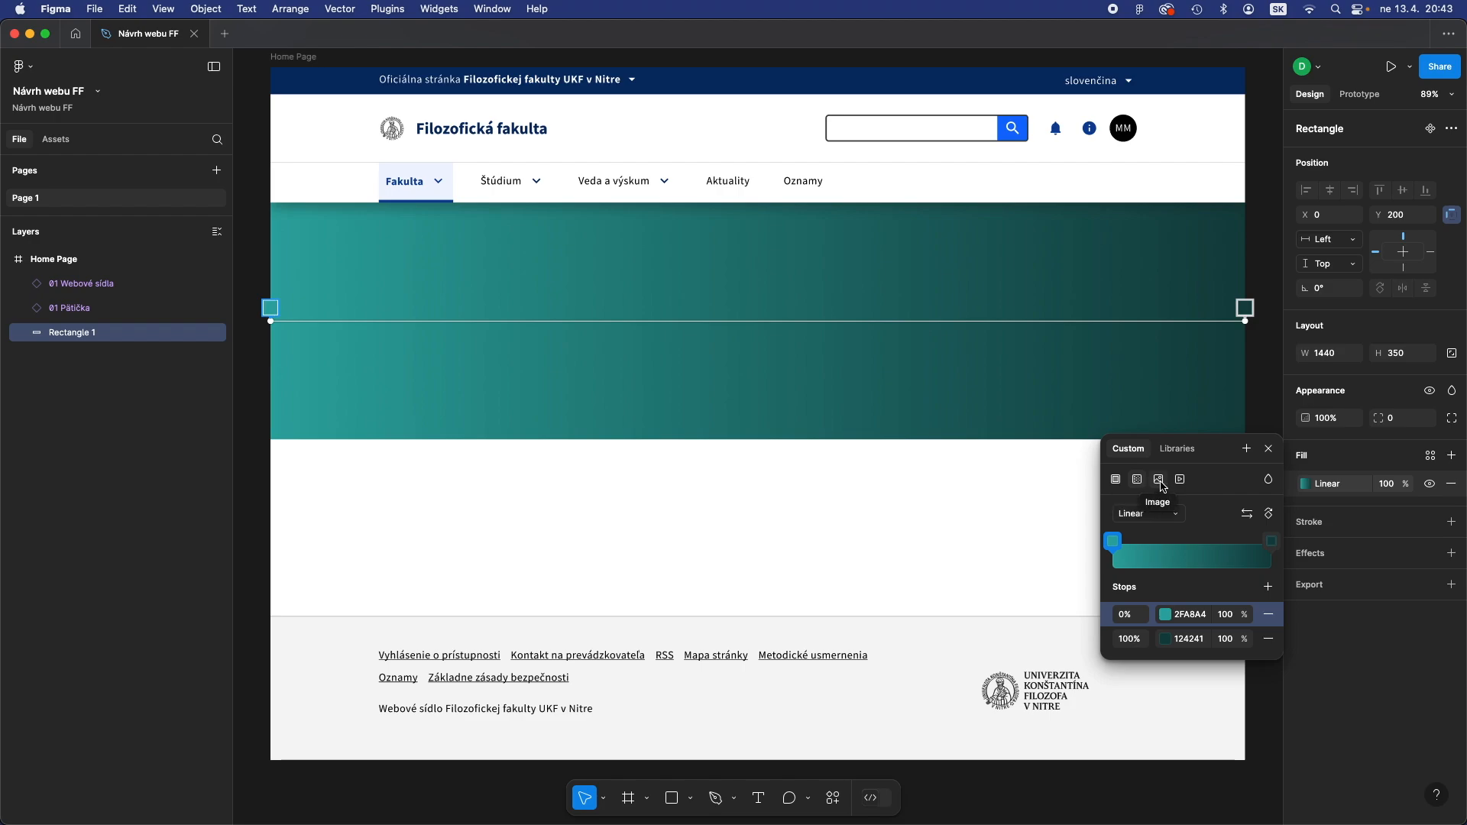
left_click(1159, 480)
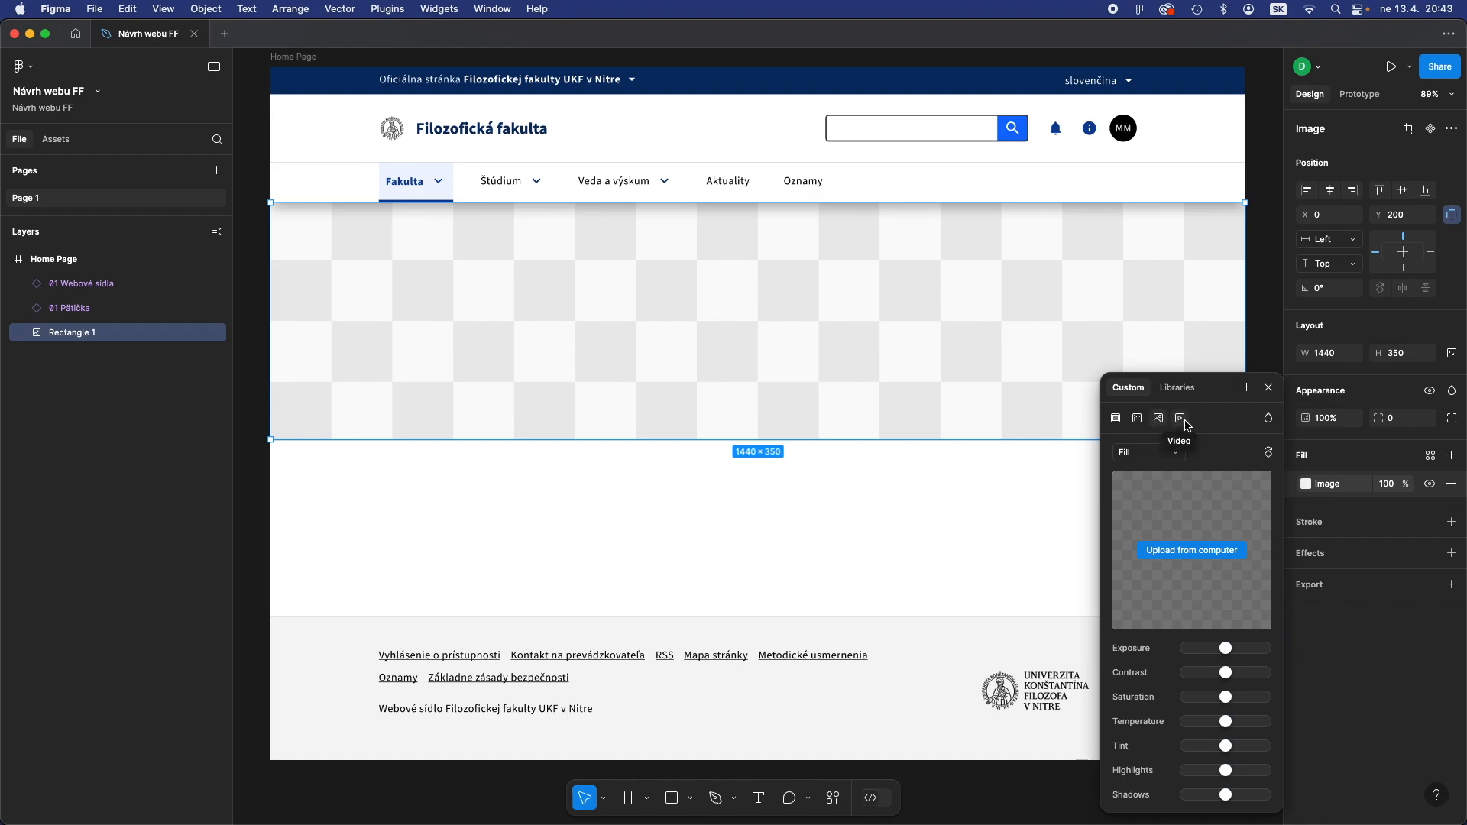
left_click(1181, 419)
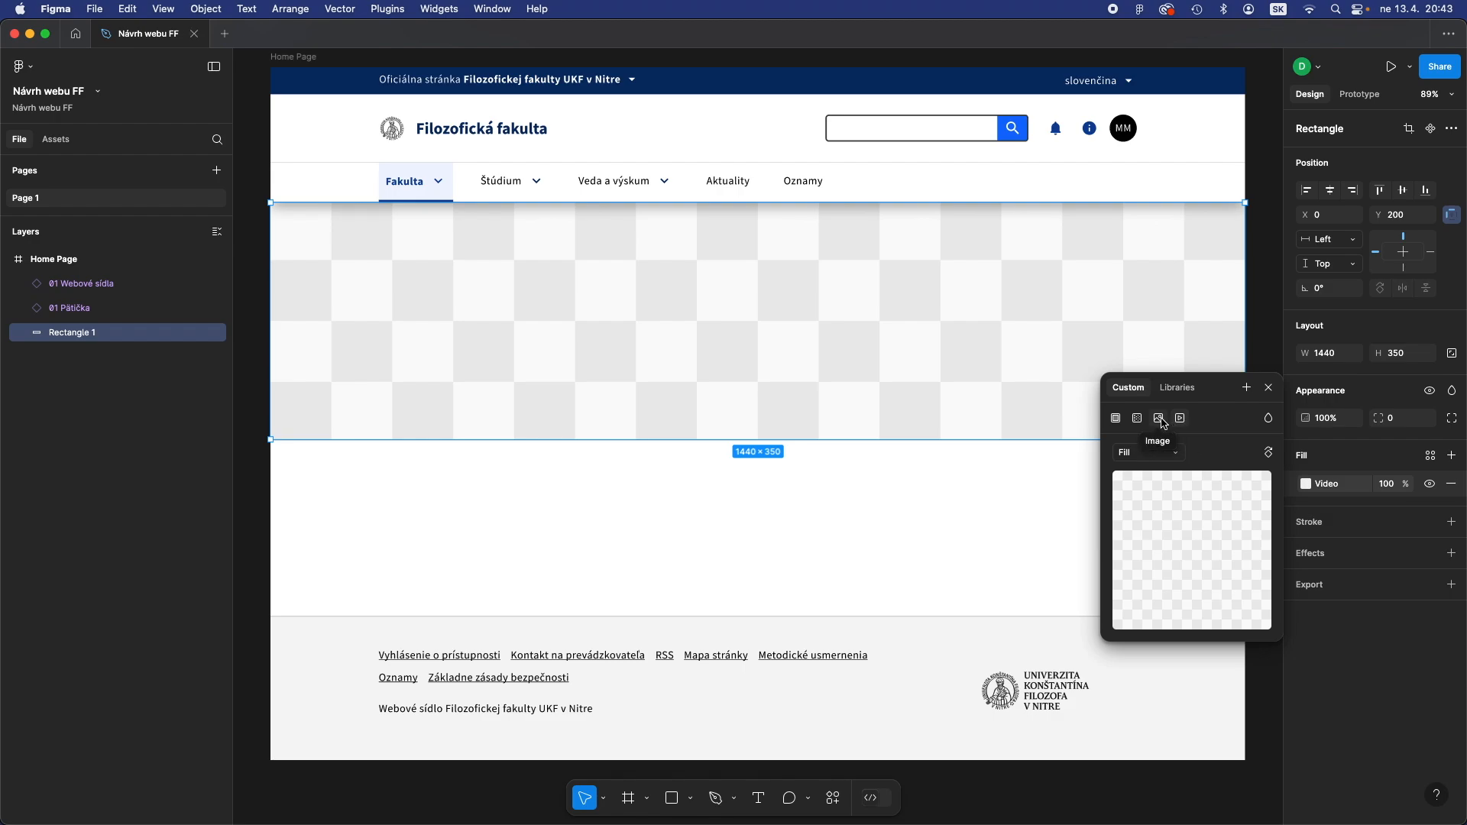
Give the banner rectangle an image fill using the file obrazok.jpg from the Podklady folder
left_click(1161, 420)
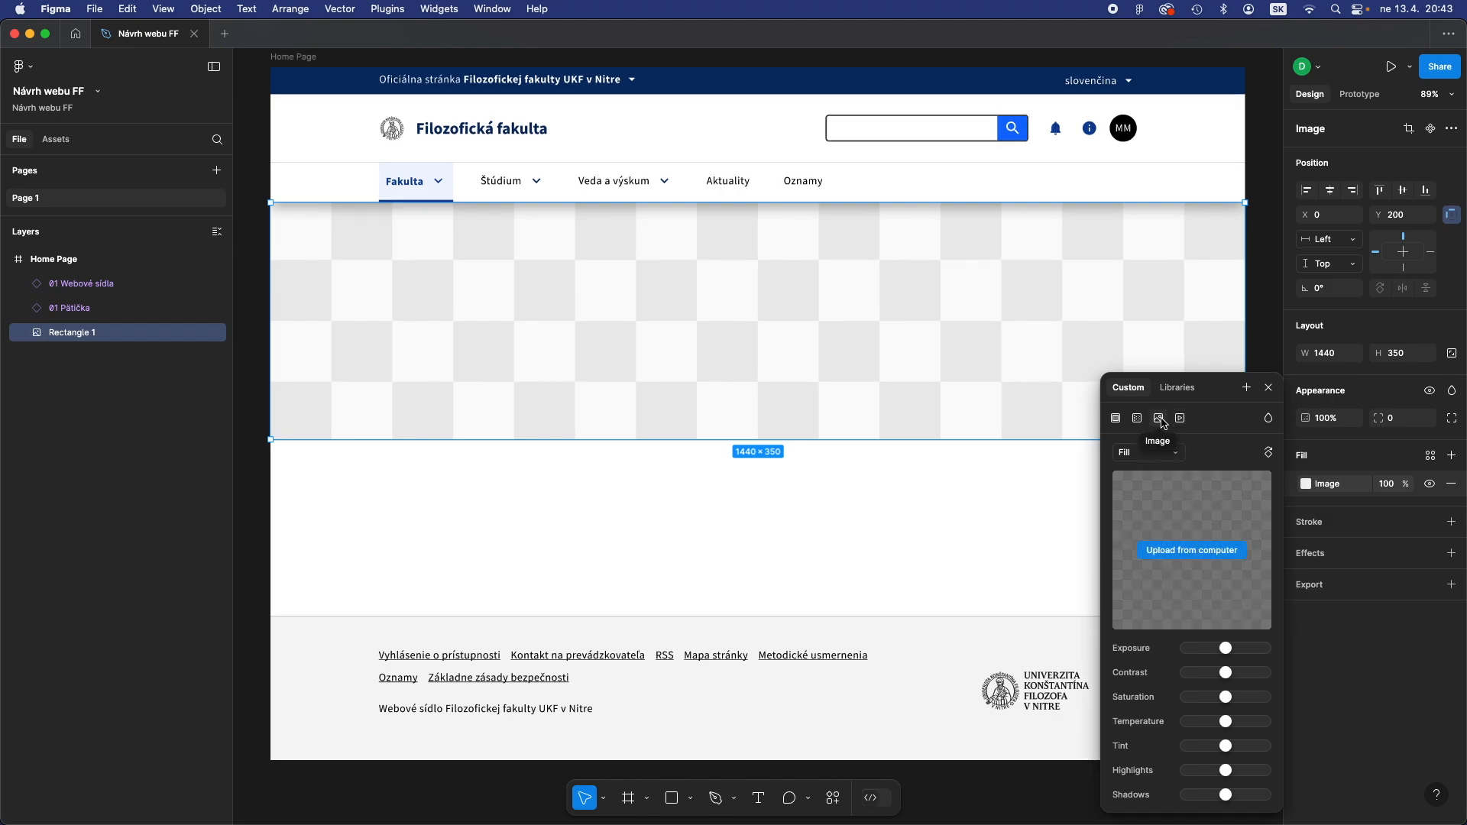
left_click(1178, 553)
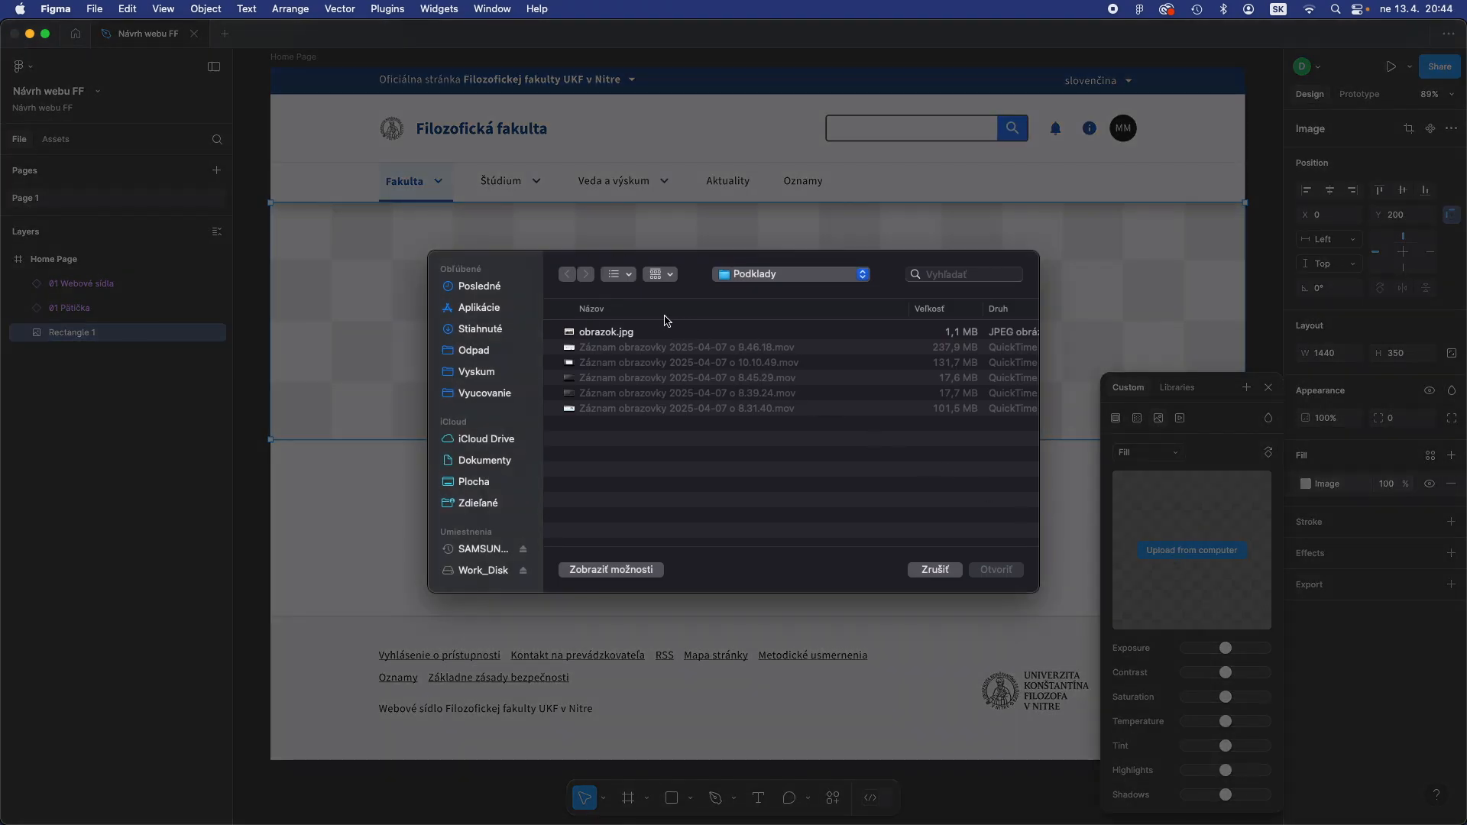
left_click(602, 333)
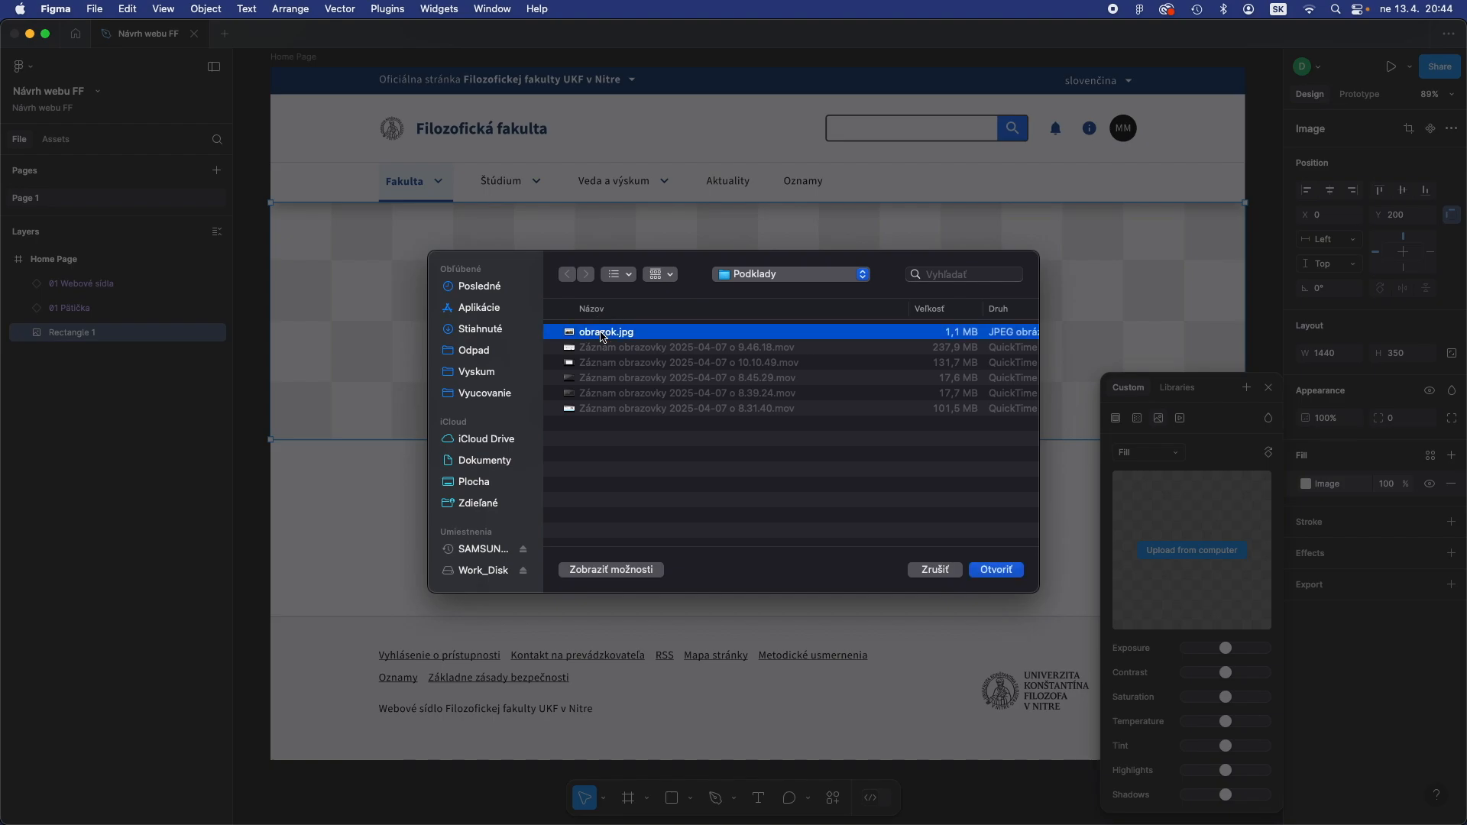
left_click(1019, 573)
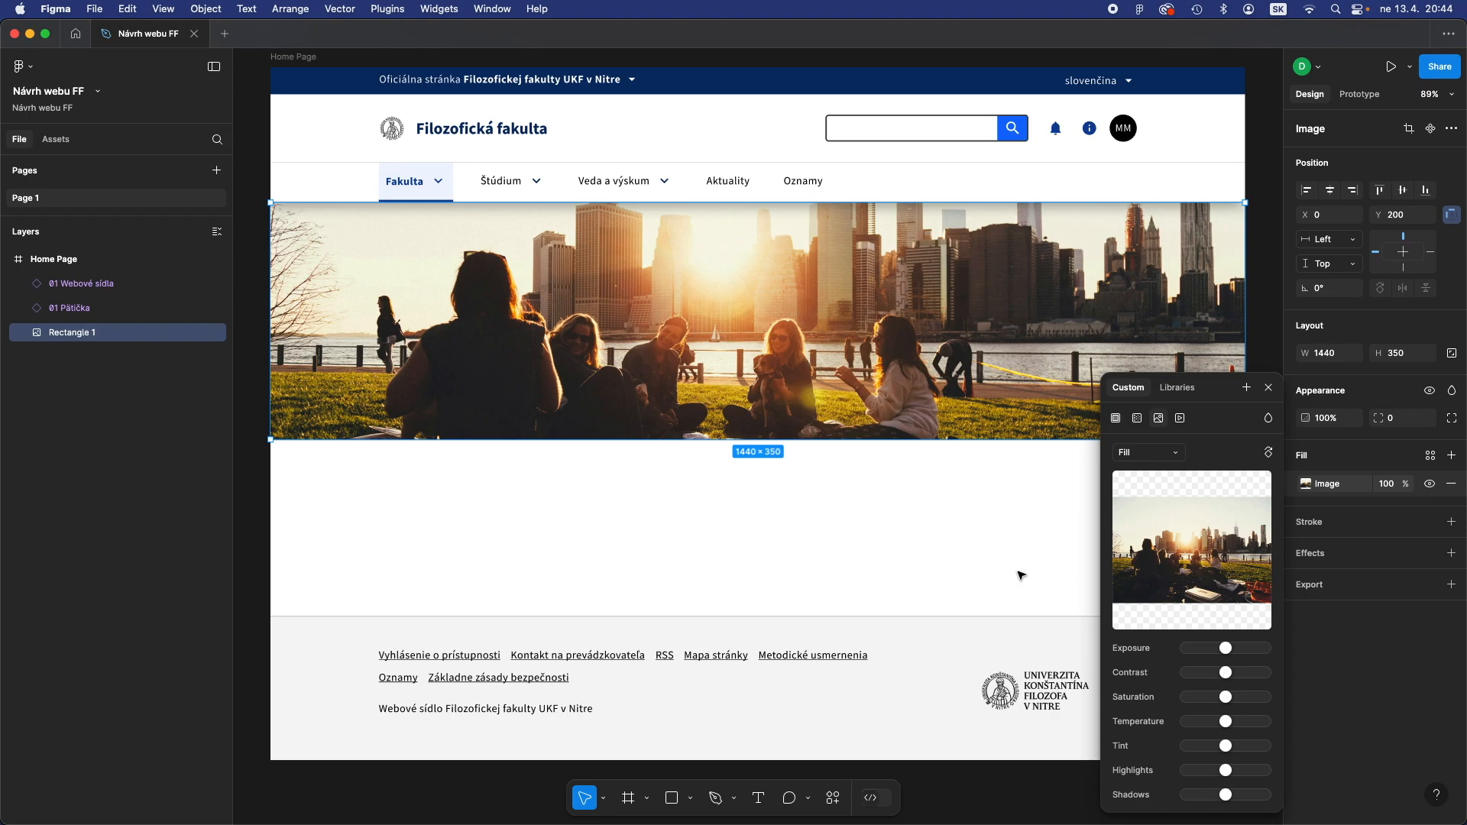
Try the Fit scaling mode on the banner image, then return it to Fill
left_click(1160, 459)
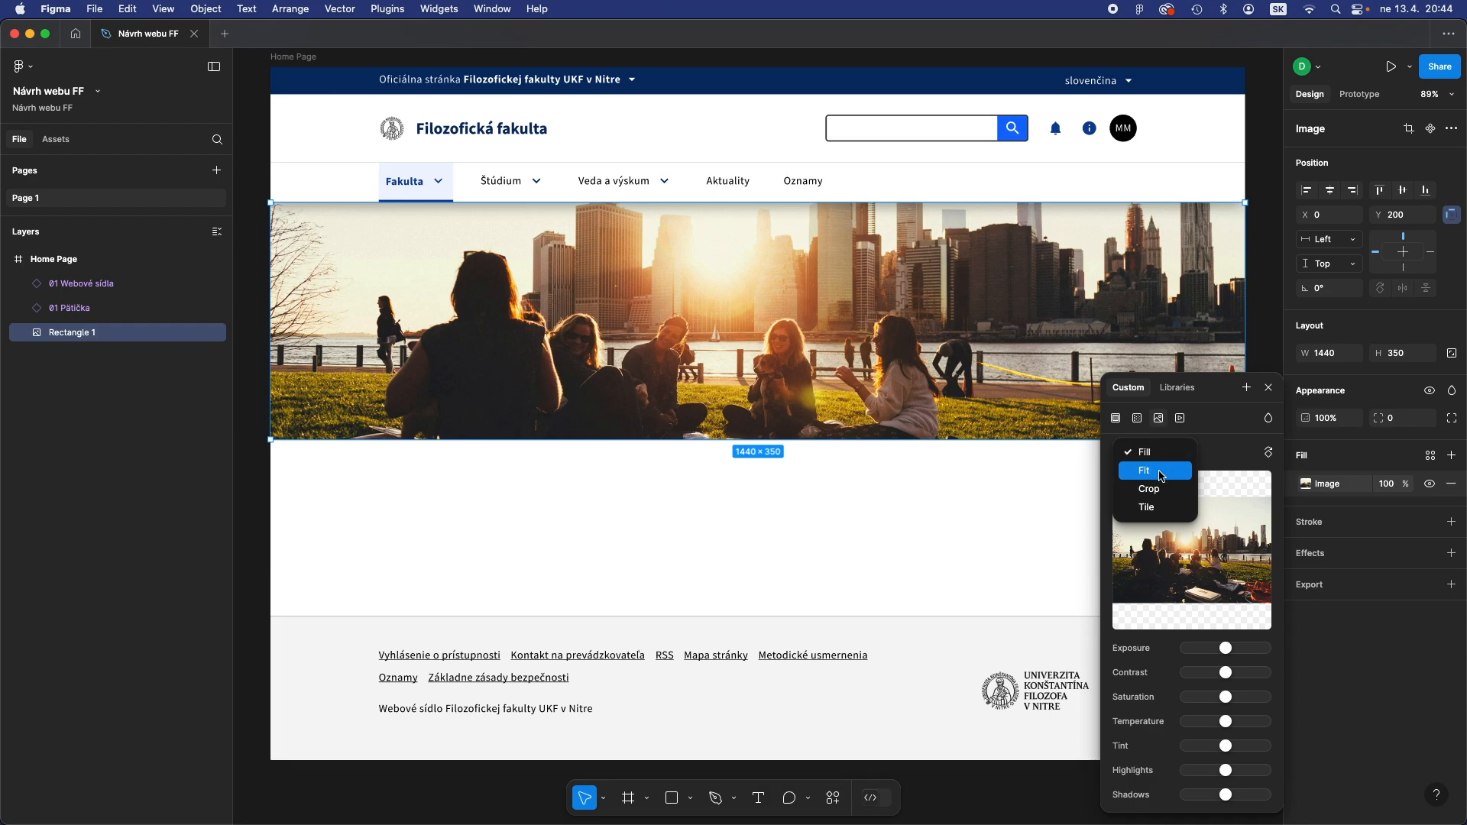
left_click(1161, 471)
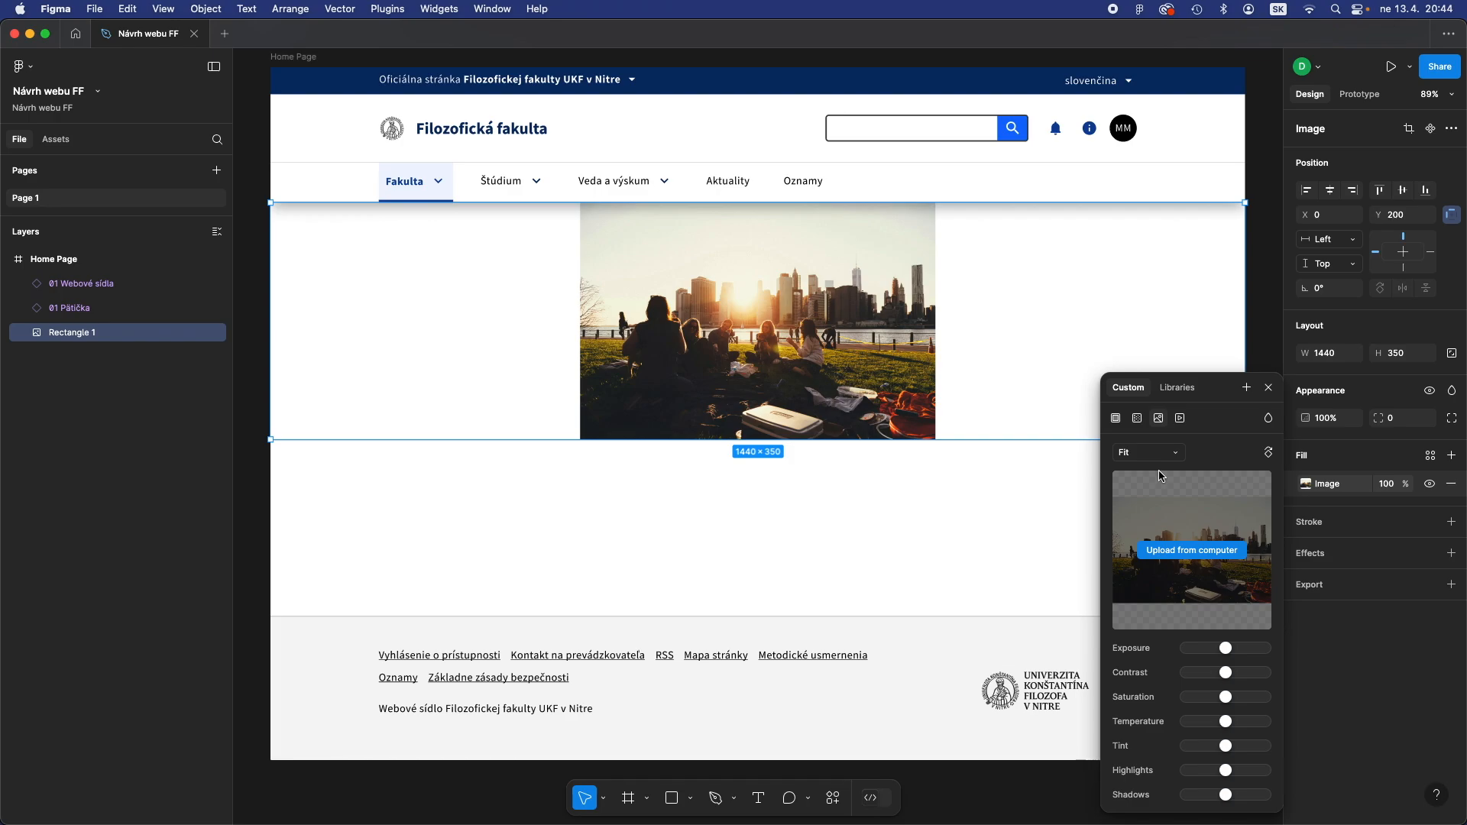
left_click(1158, 453)
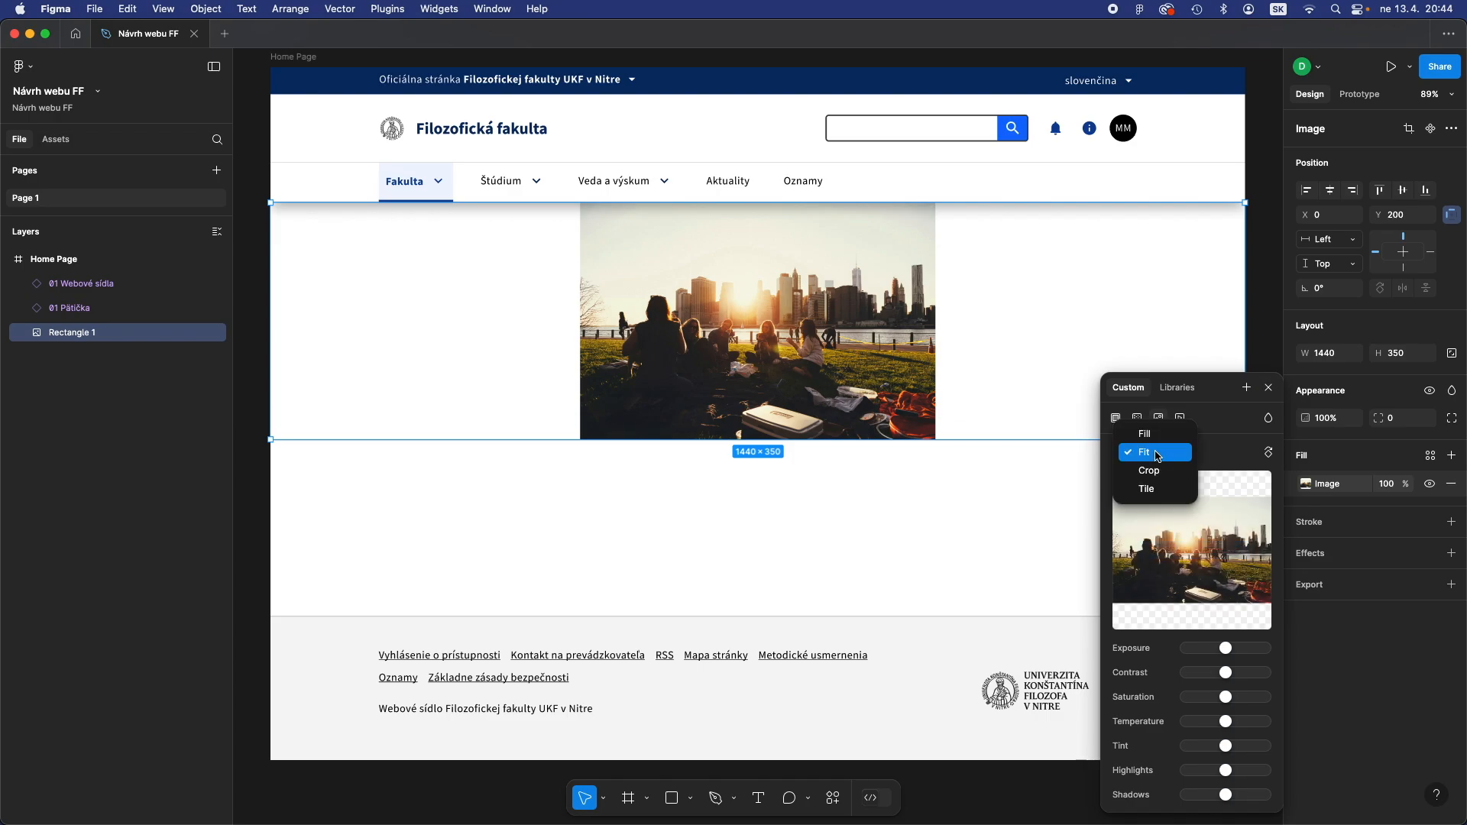
left_click(1155, 434)
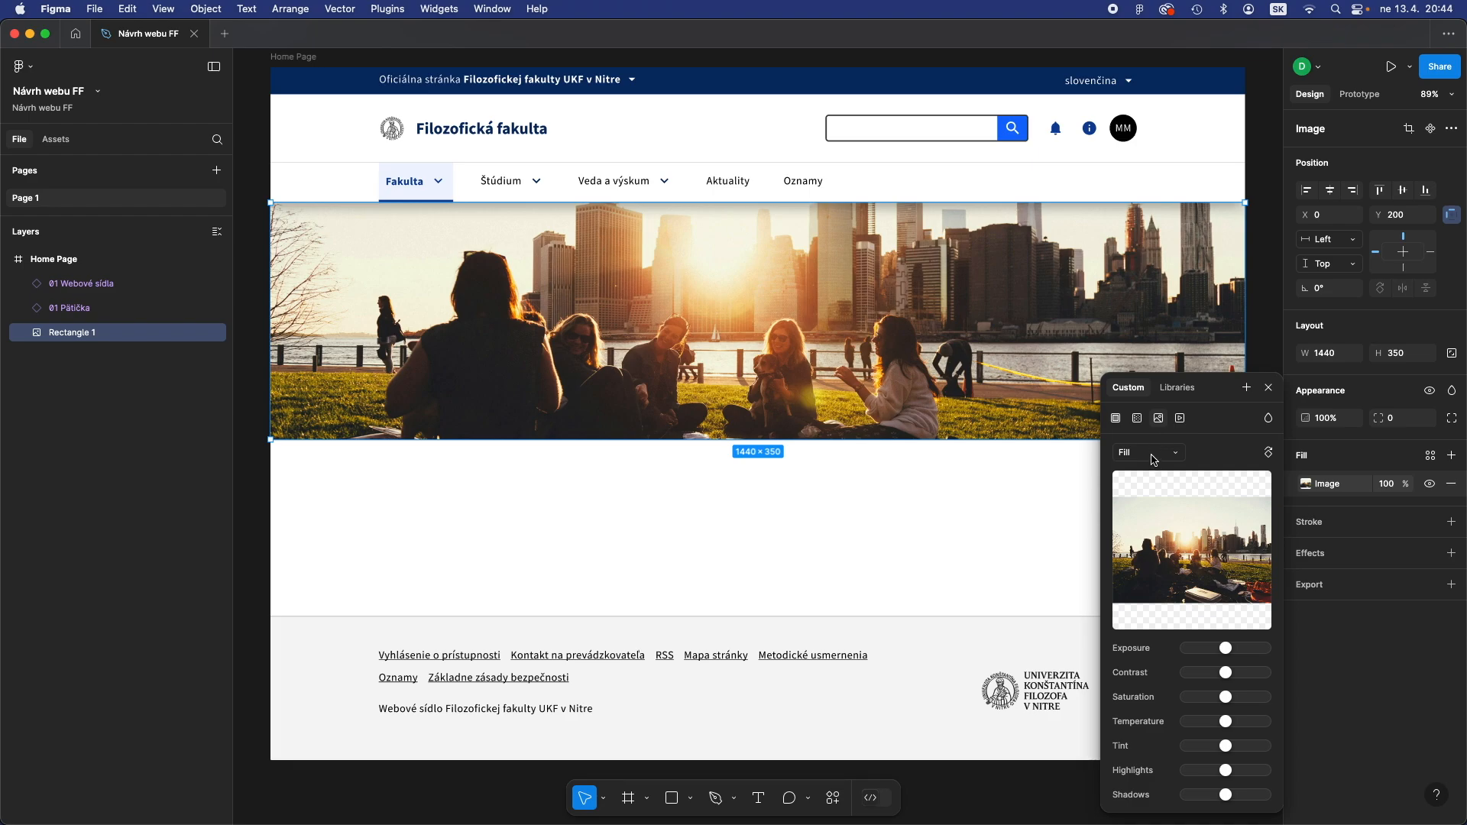
Set the banner image's scaling mode to Crop and shift the photo slightly upward within the rectangle
left_click(1154, 459)
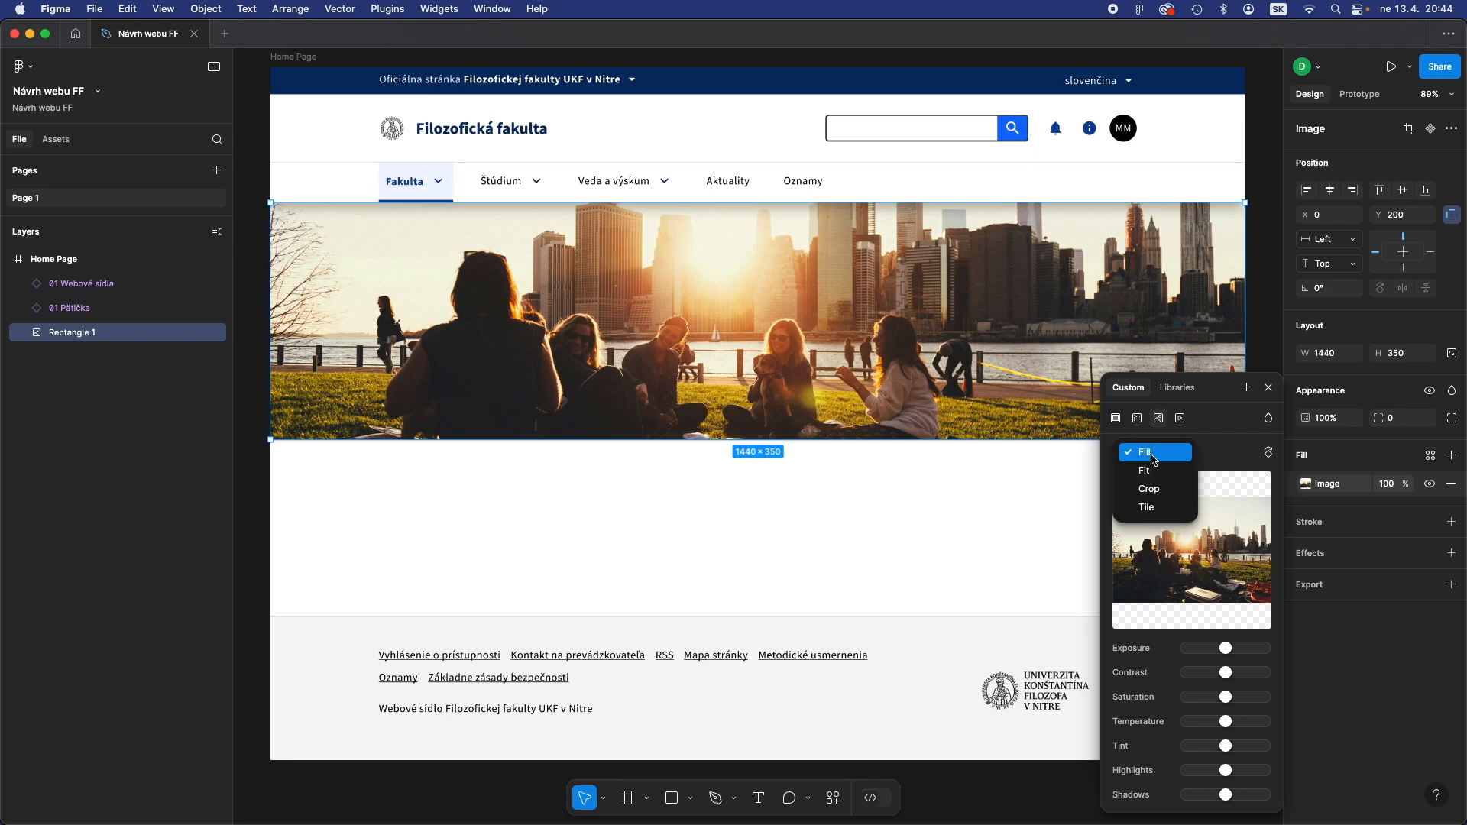
left_click(1144, 495)
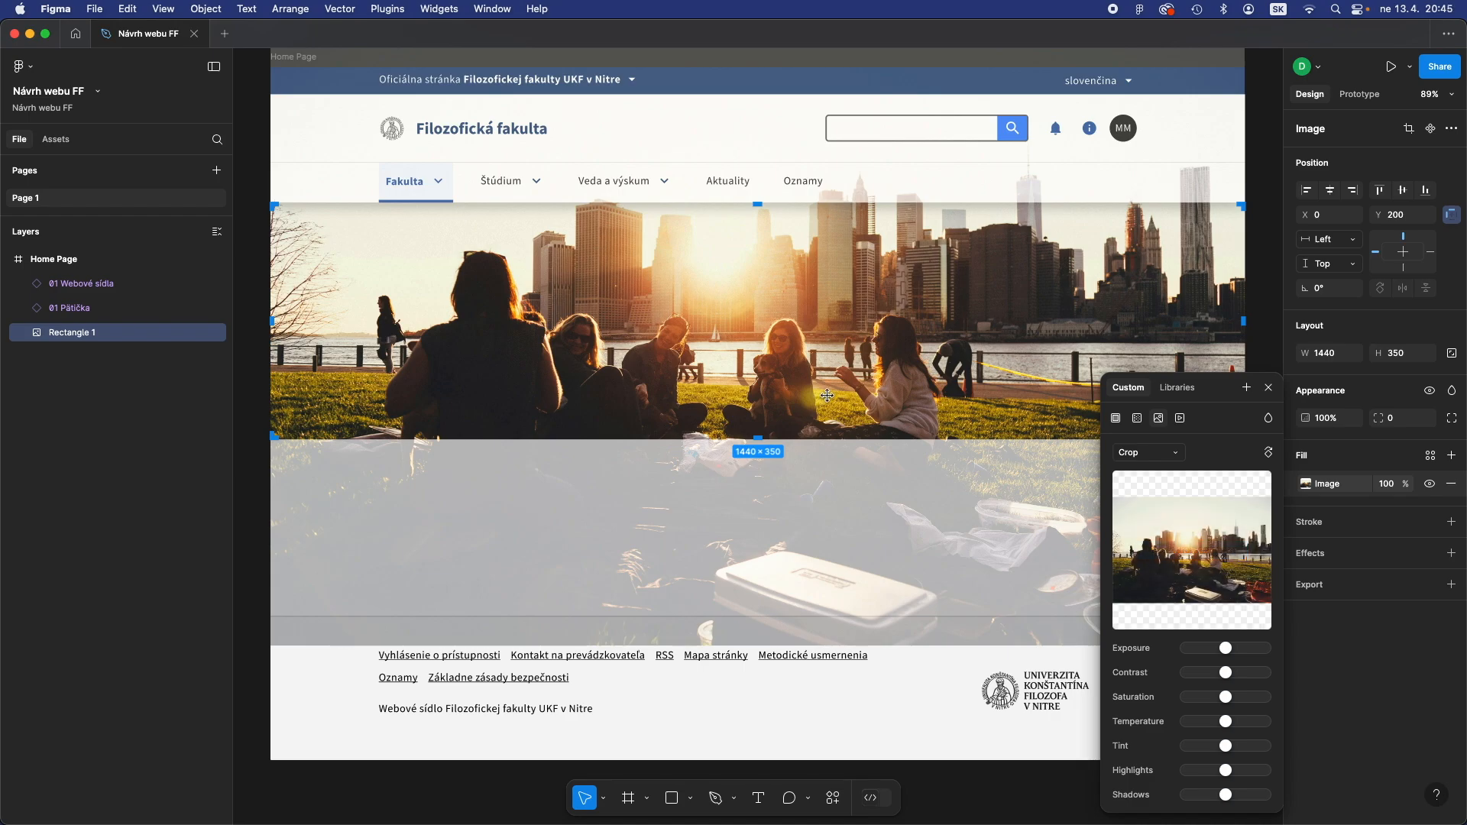
mouse_move(826, 395)
left_mouse_down()
mouse_move(825, 357)
mouse_move(881, 370)
mouse_move(811, 370)
mouse_move(824, 365)
mouse_move(823, 386)
mouse_move(818, 367)
left_mouse_up()
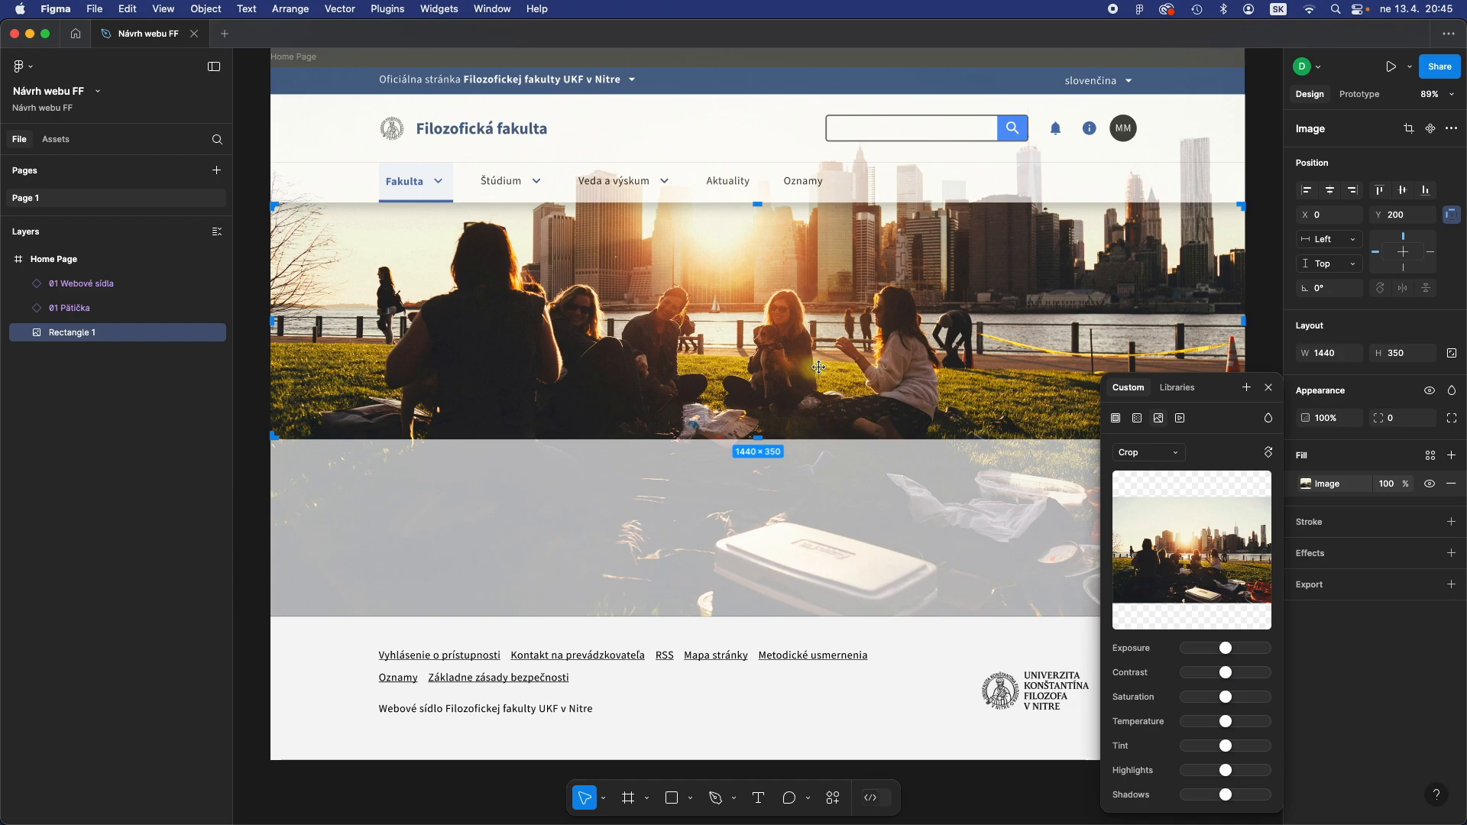
key("Return")
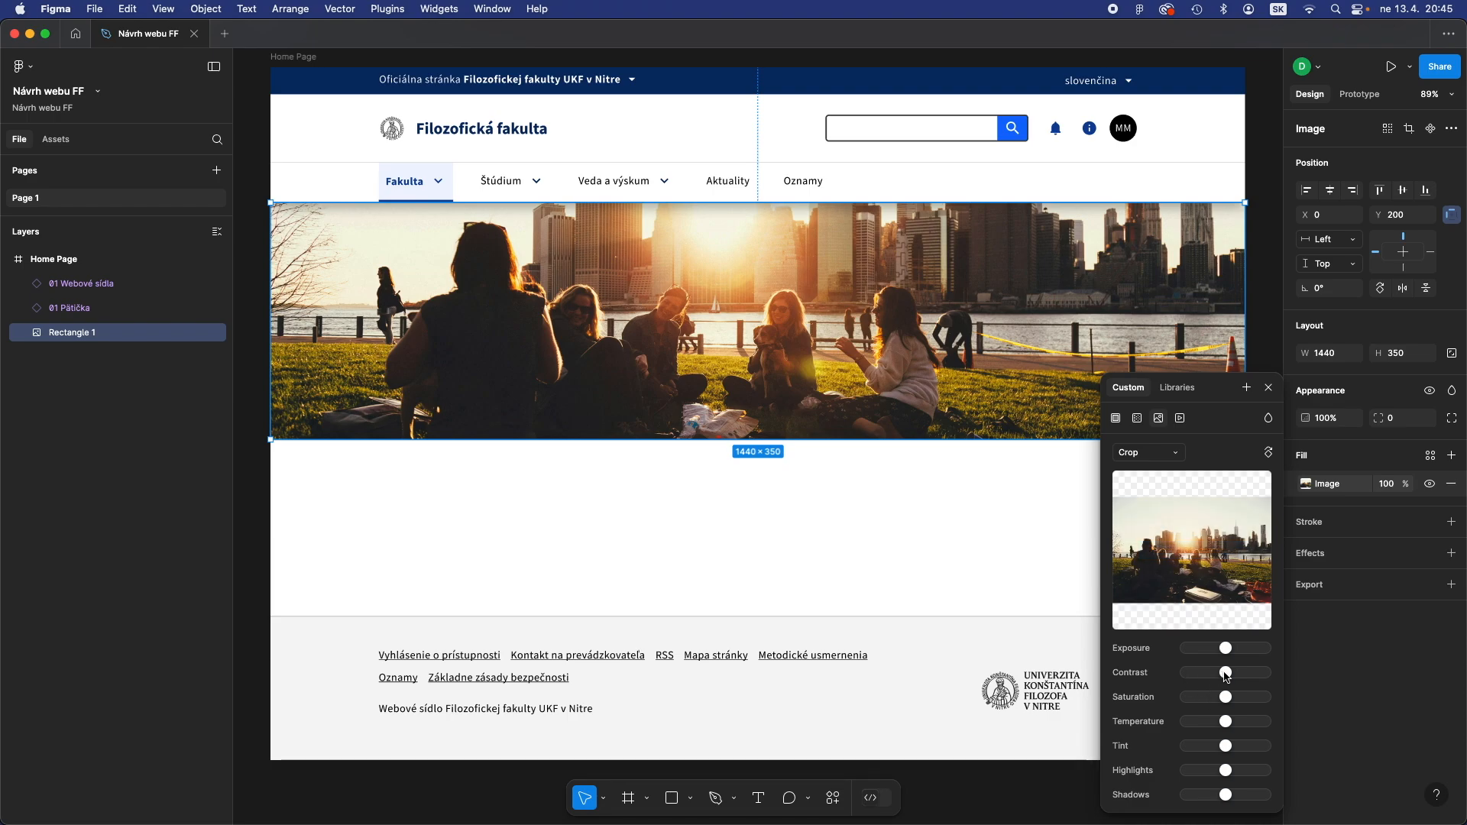
Lower the banner image's exposure slightly to darken the photo, and deselect the rectangle
mouse_move(1226, 648)
left_mouse_down()
mouse_move(1201, 650)
mouse_move(1231, 650)
mouse_move(1210, 650)
mouse_move(1247, 675)
mouse_move(1217, 677)
mouse_move(1244, 676)
mouse_move(1209, 701)
mouse_move(1231, 700)
mouse_move(1228, 677)
left_mouse_up()
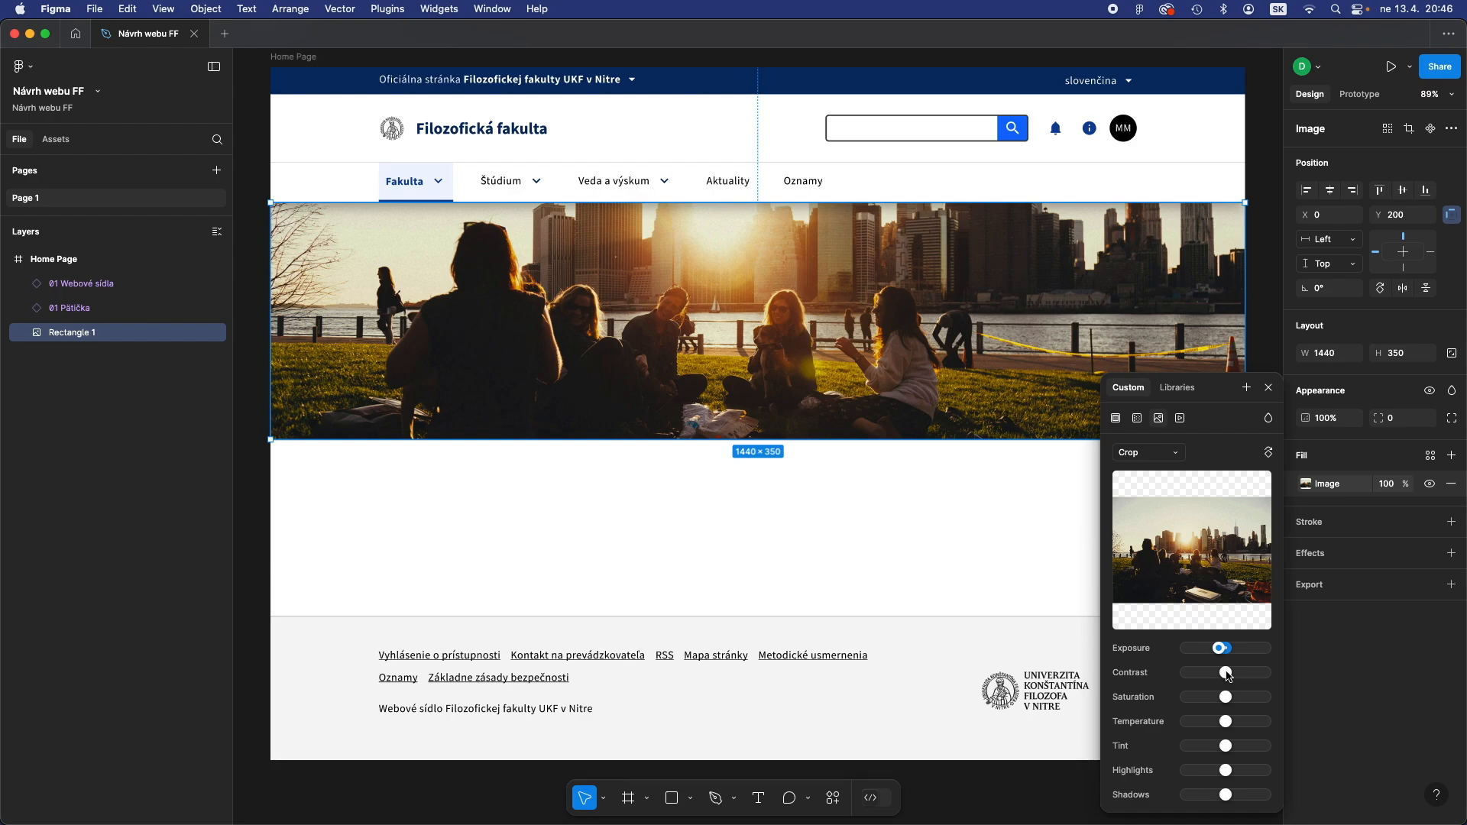
left_click(620, 538)
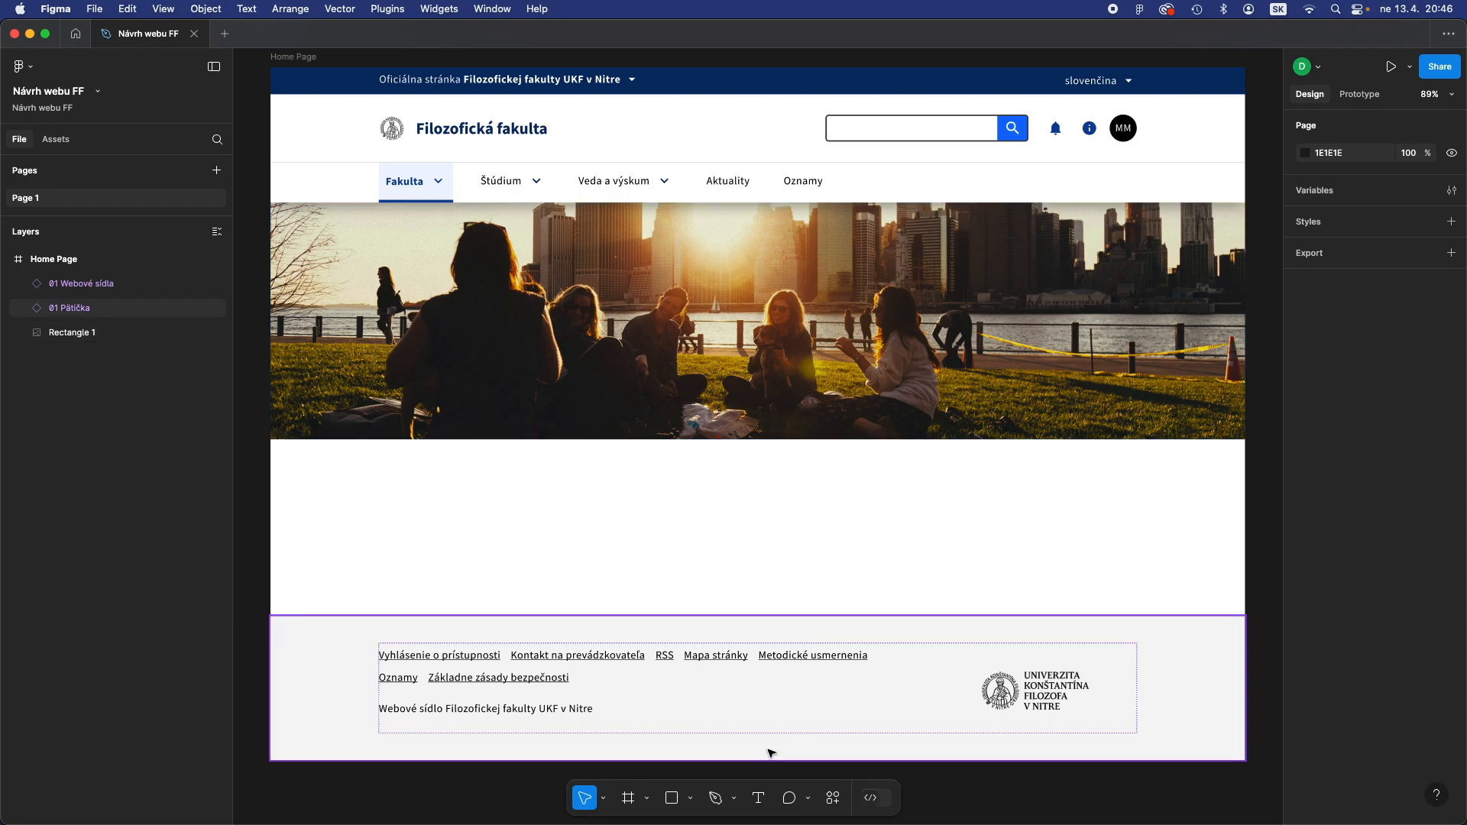
Add the three-line text "Chceš u nás študovať? / Priprav sa / na prijímačky." and place it on the banner at about X 644, Y 320
left_click(758, 799)
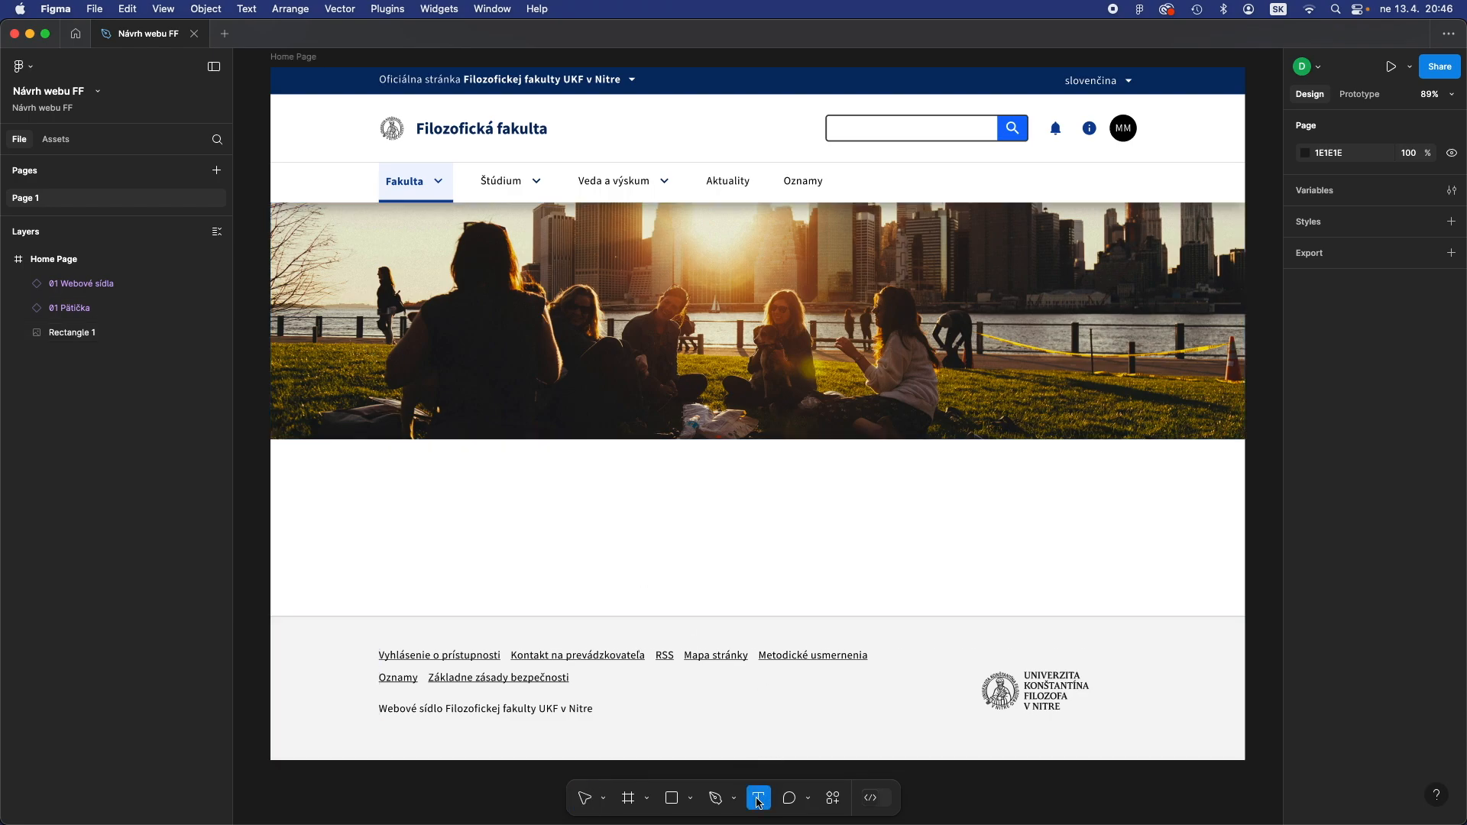
left_click(507, 509)
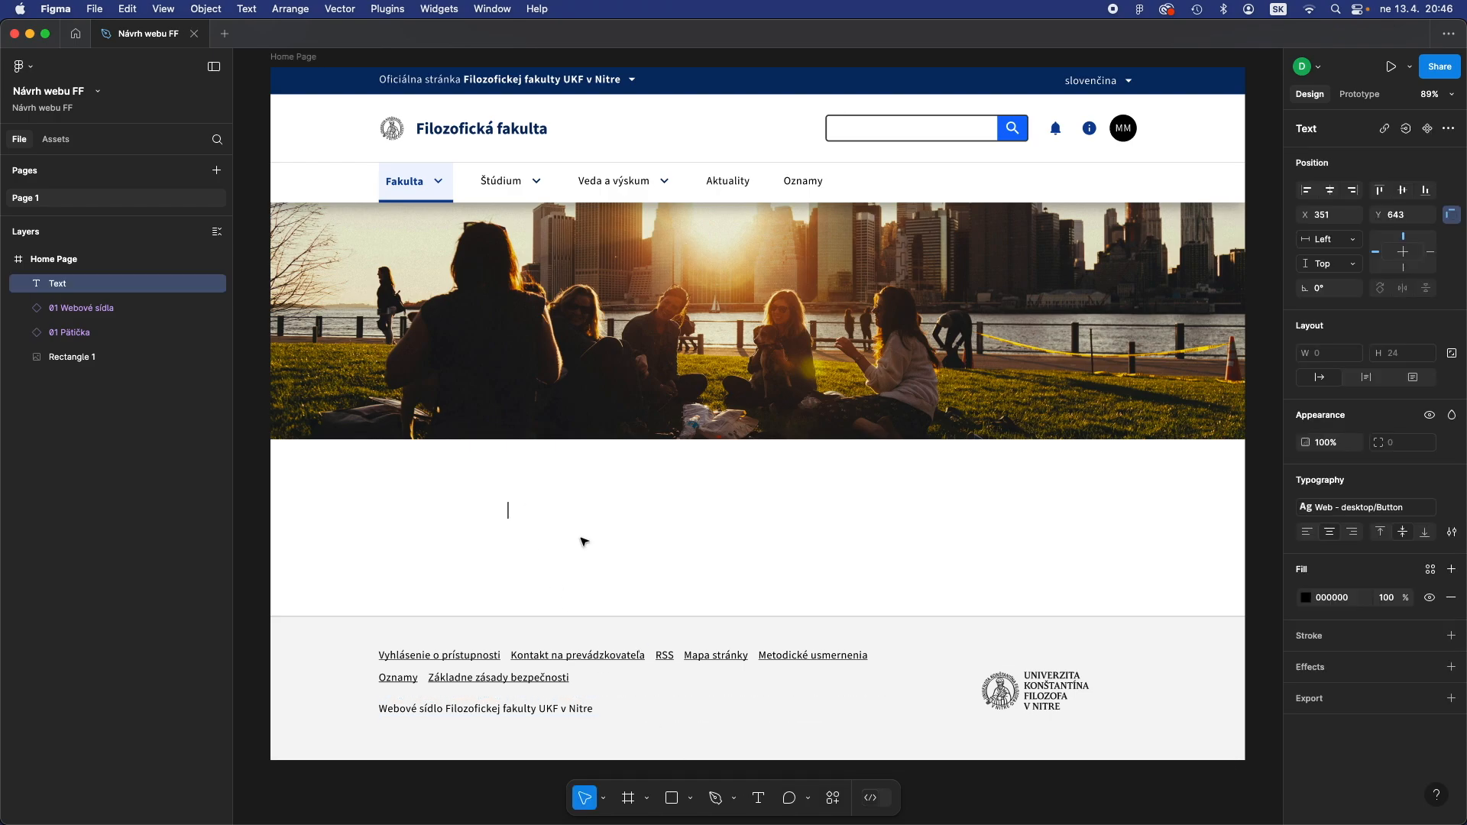
type("C")
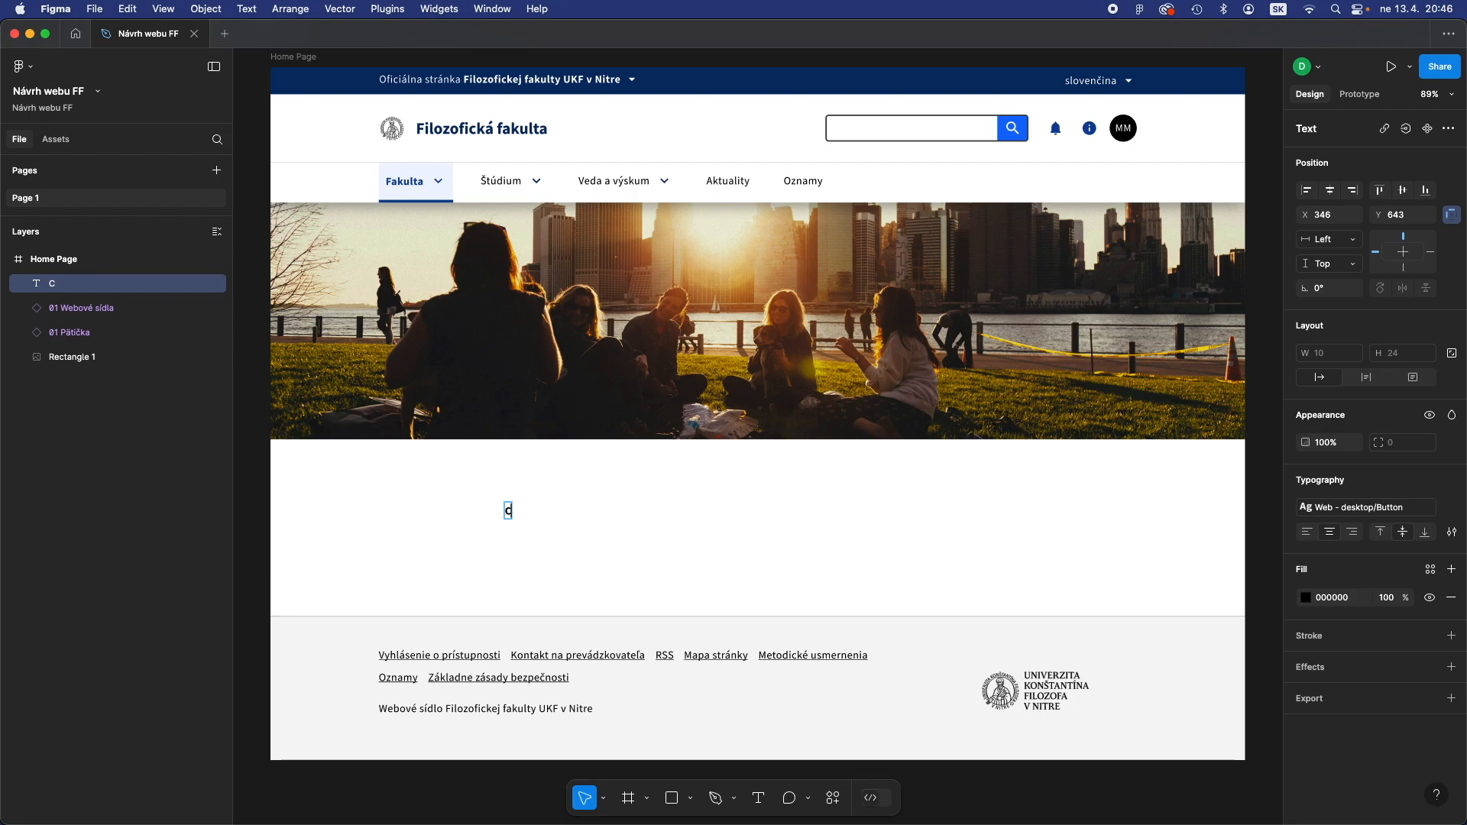
type("hceš")
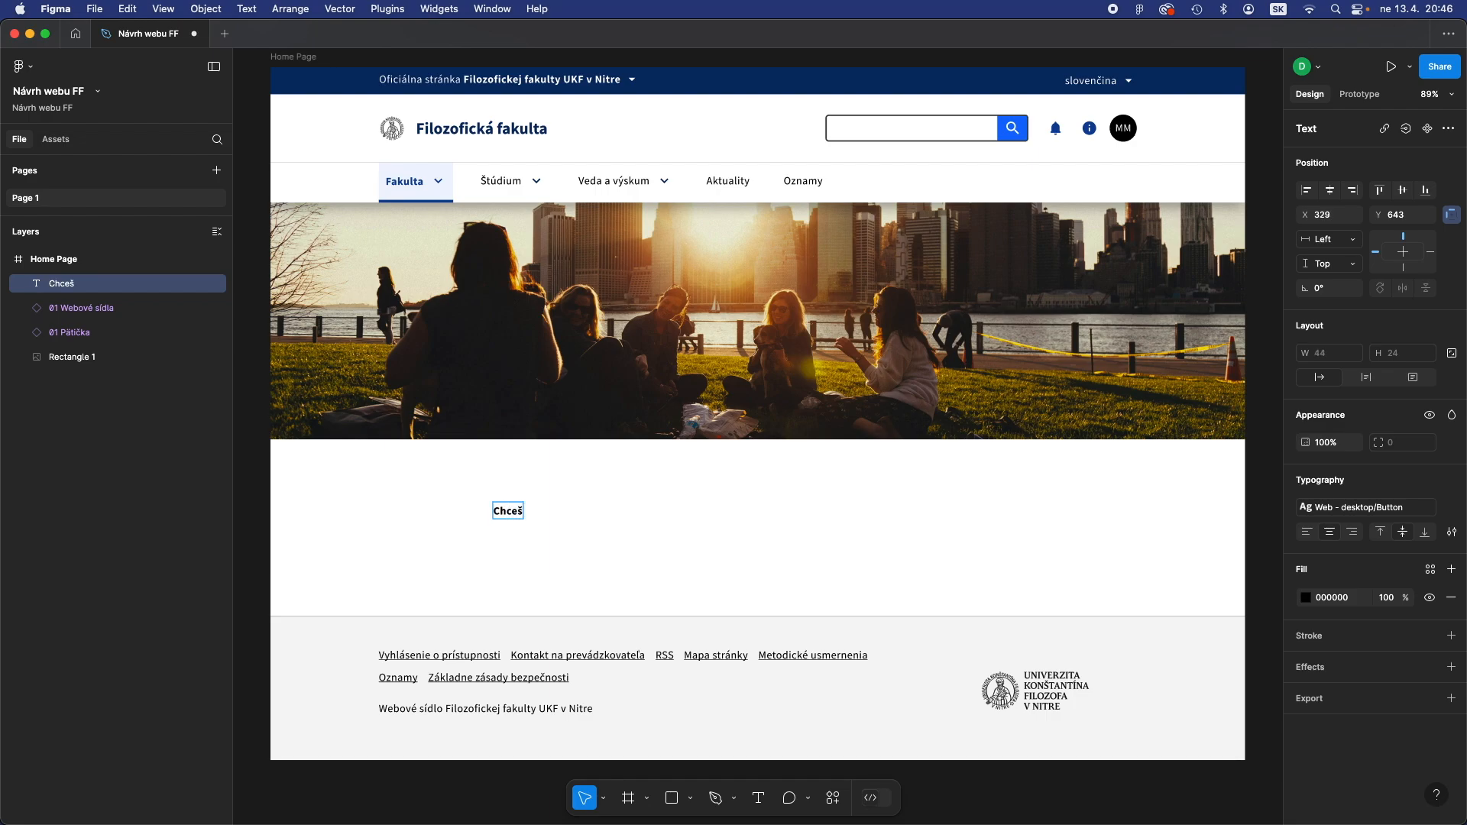
type(" u nás študovs")
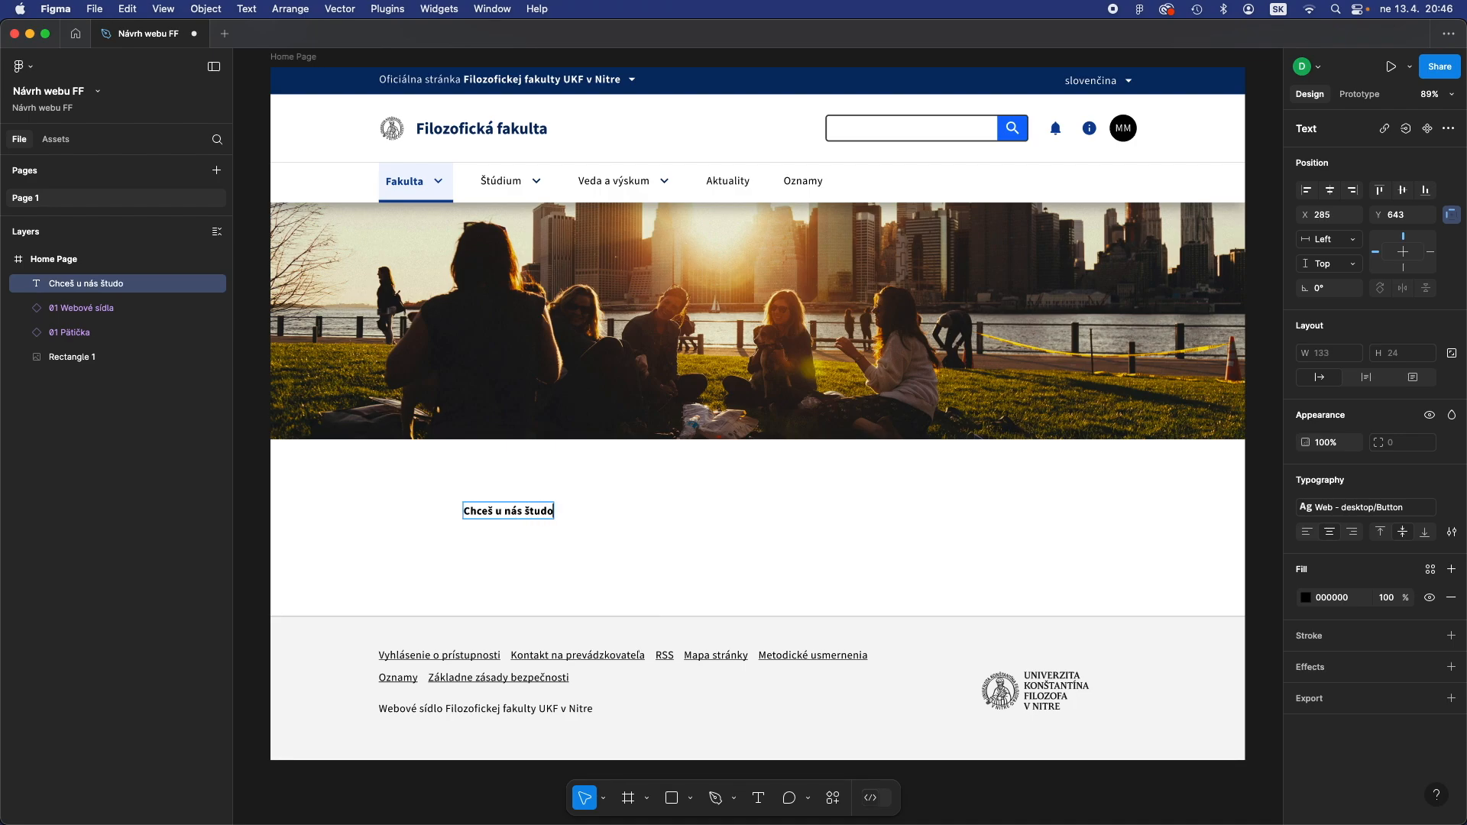
key("BackSpace")
type("ať?")
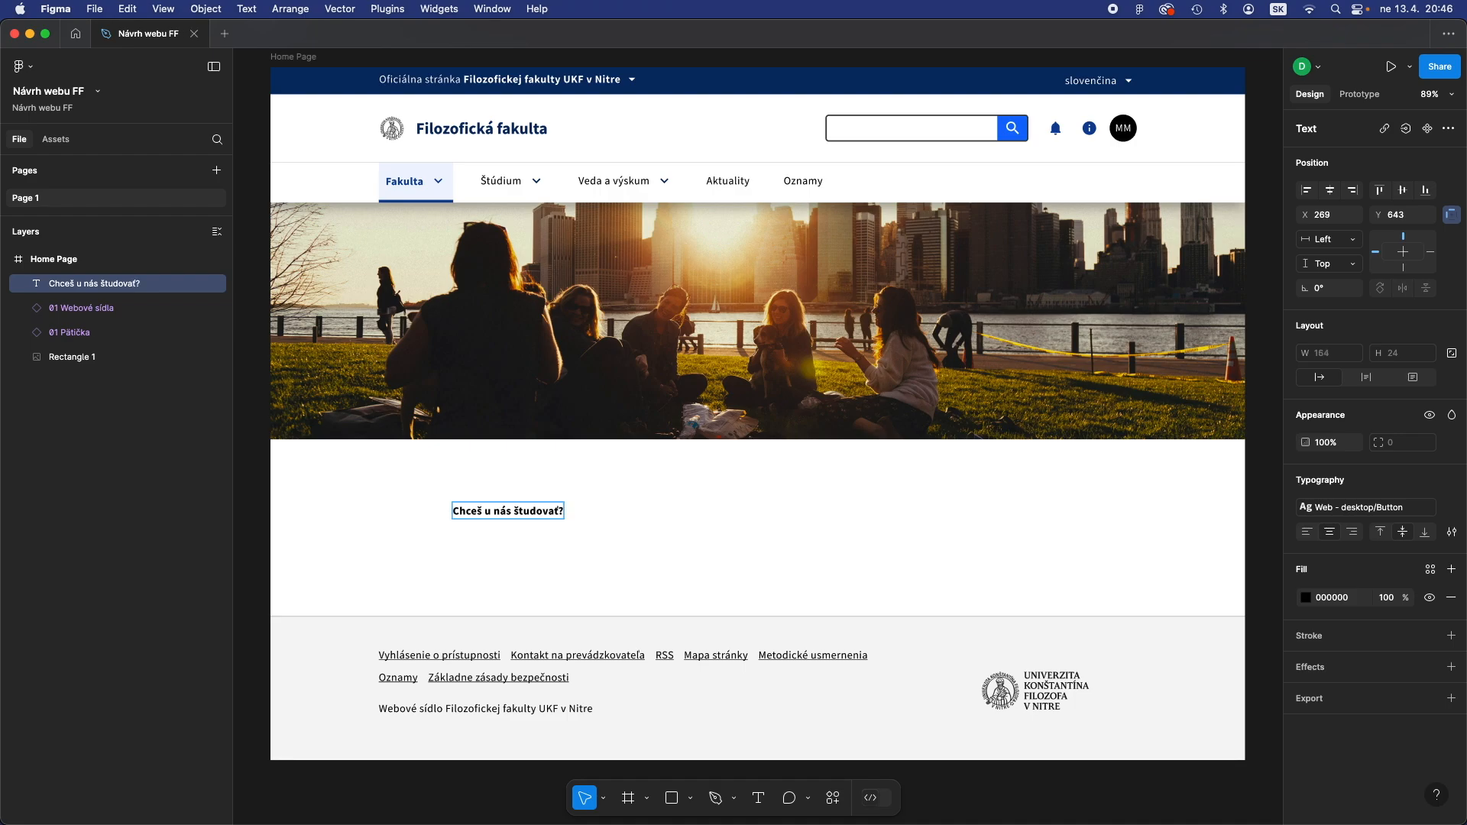
key("Return")
type("Priprav sa")
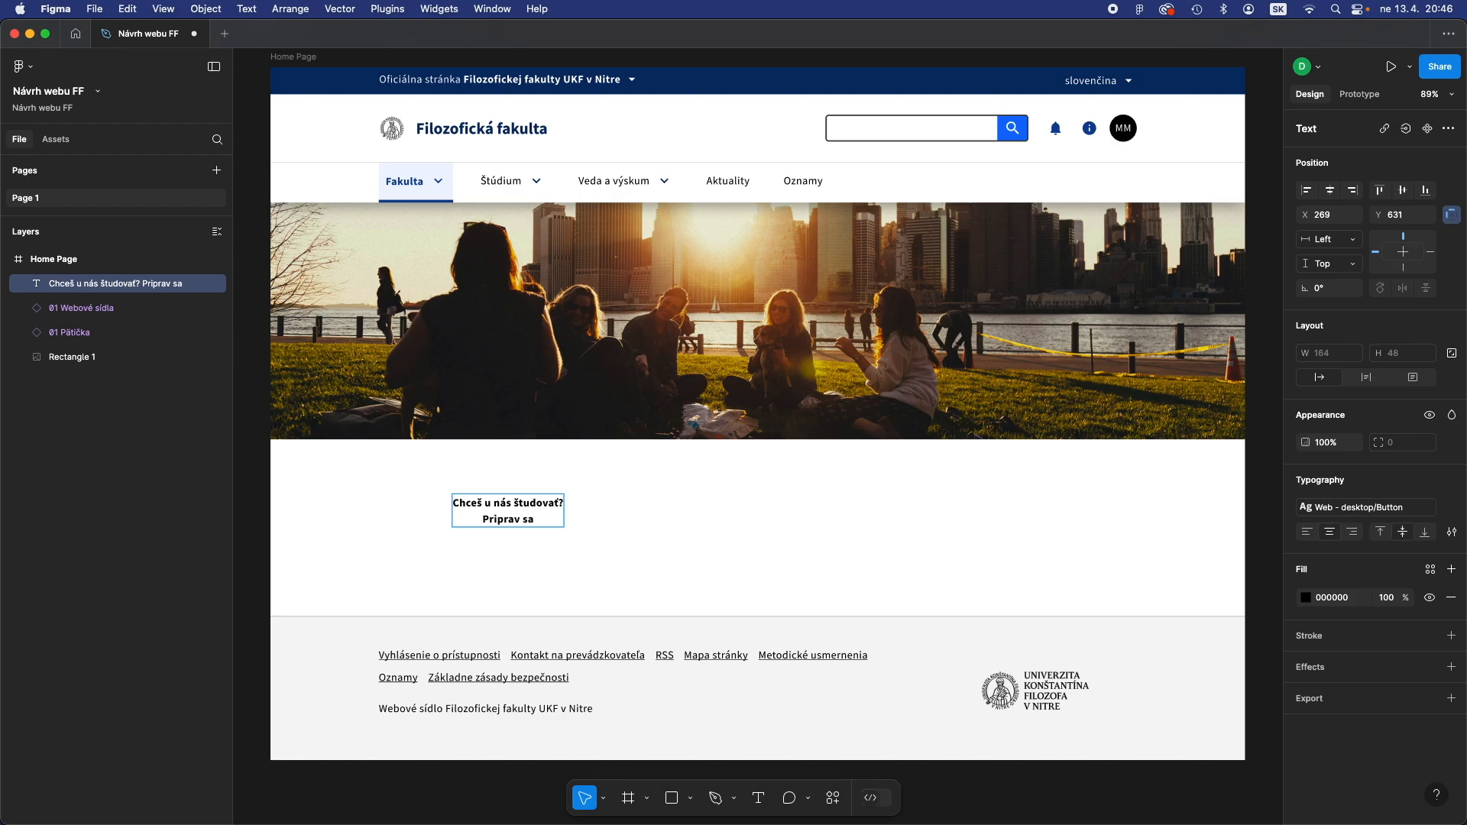
key("Return")
type("na")
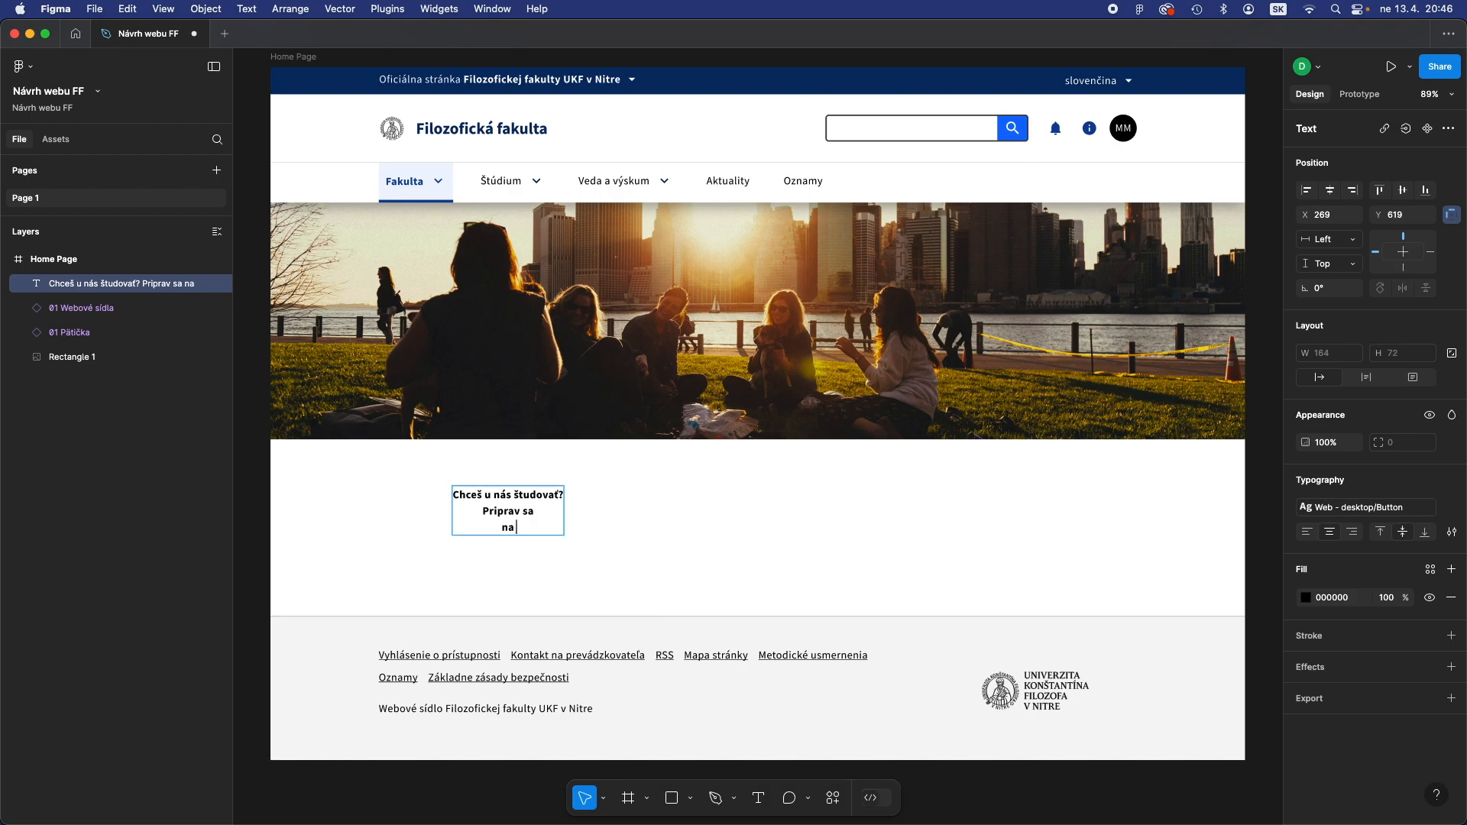
type(" prijímačky.")
key("Escape")
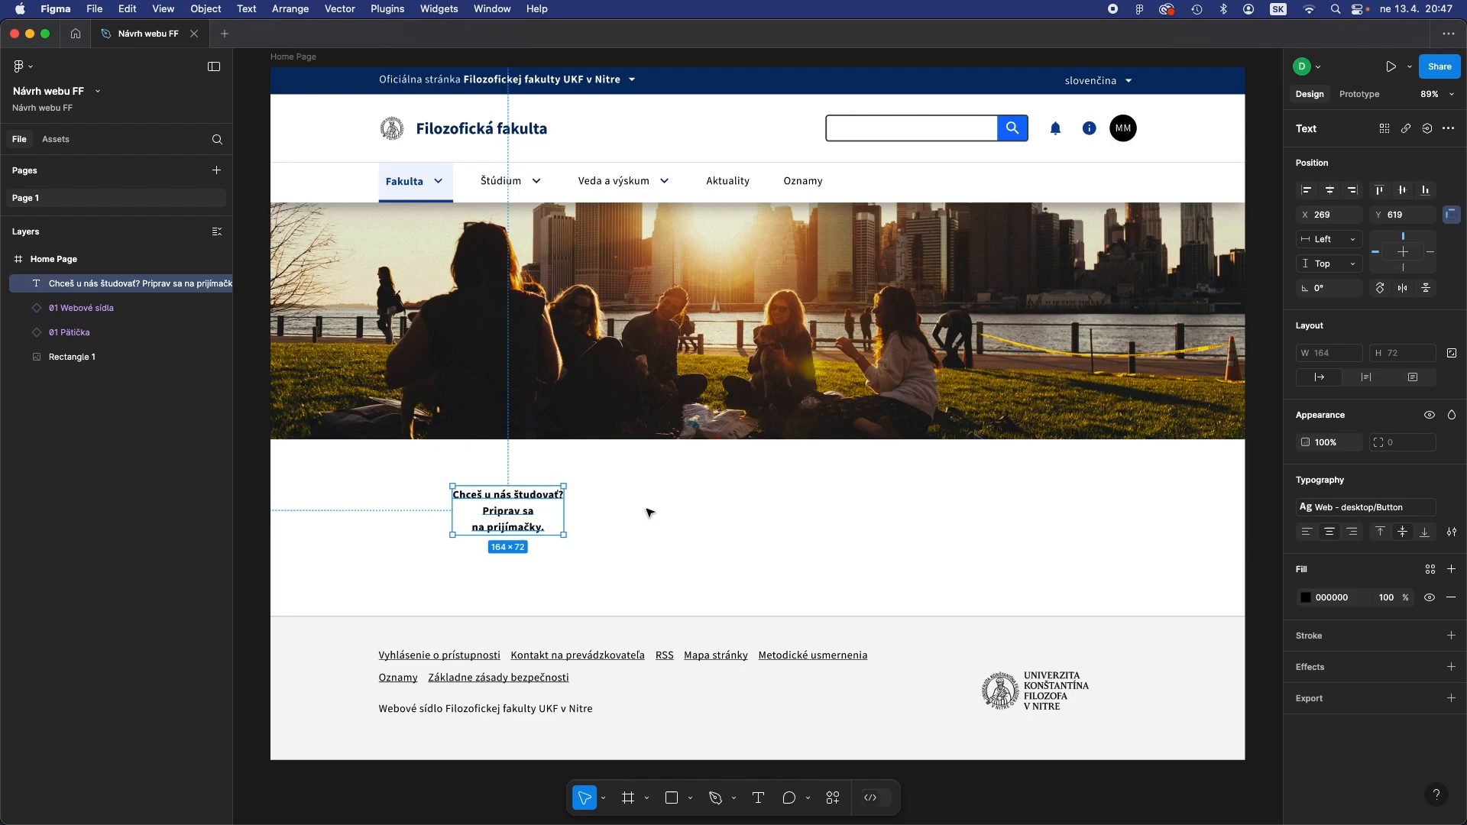
left_click_drag(560, 491, 778, 314)
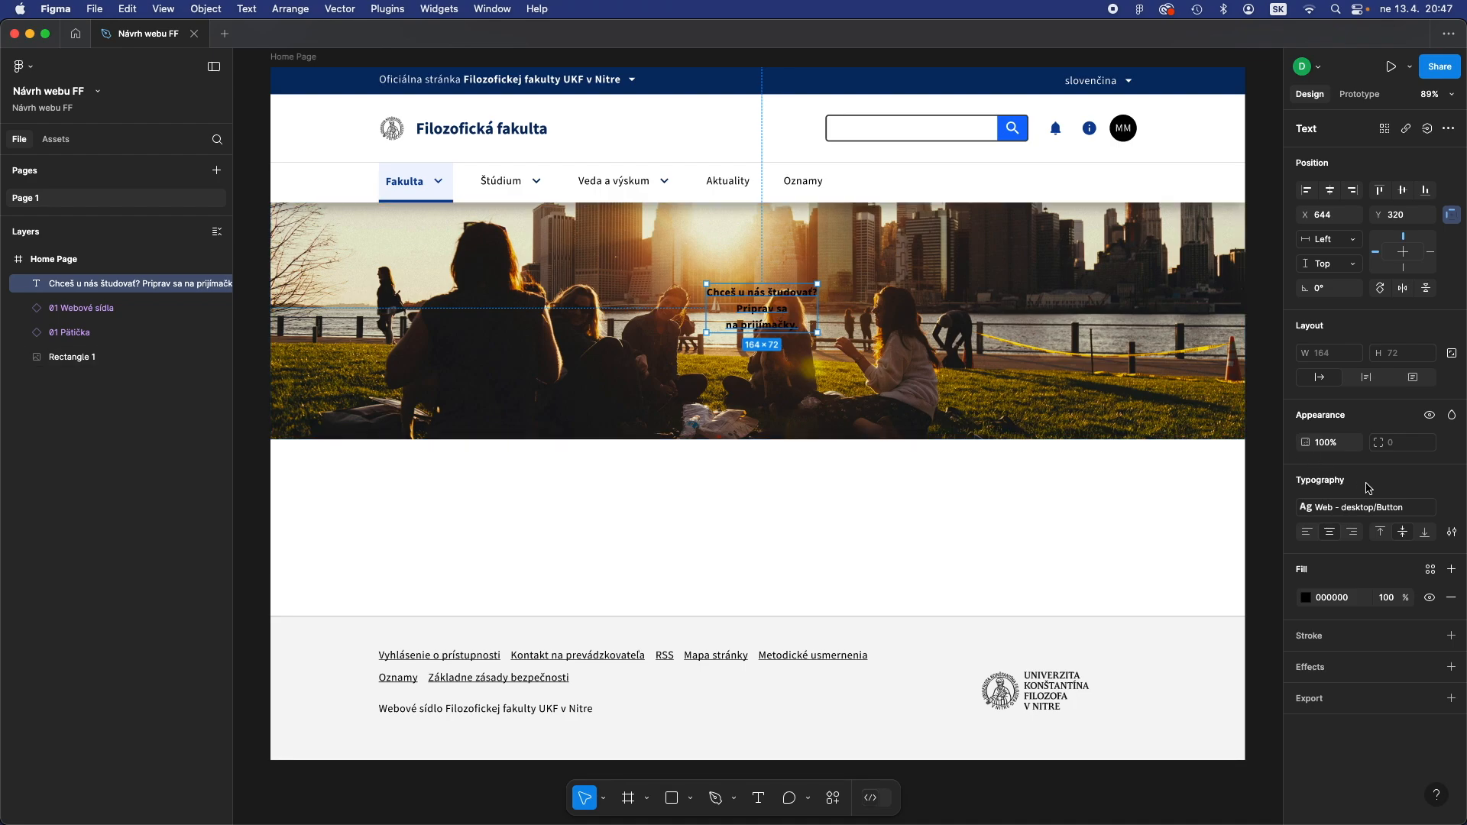
Apply the Web - desktop Headline 1 text style (48/55) to the banner text and align it left
mouse_move(1416, 505)
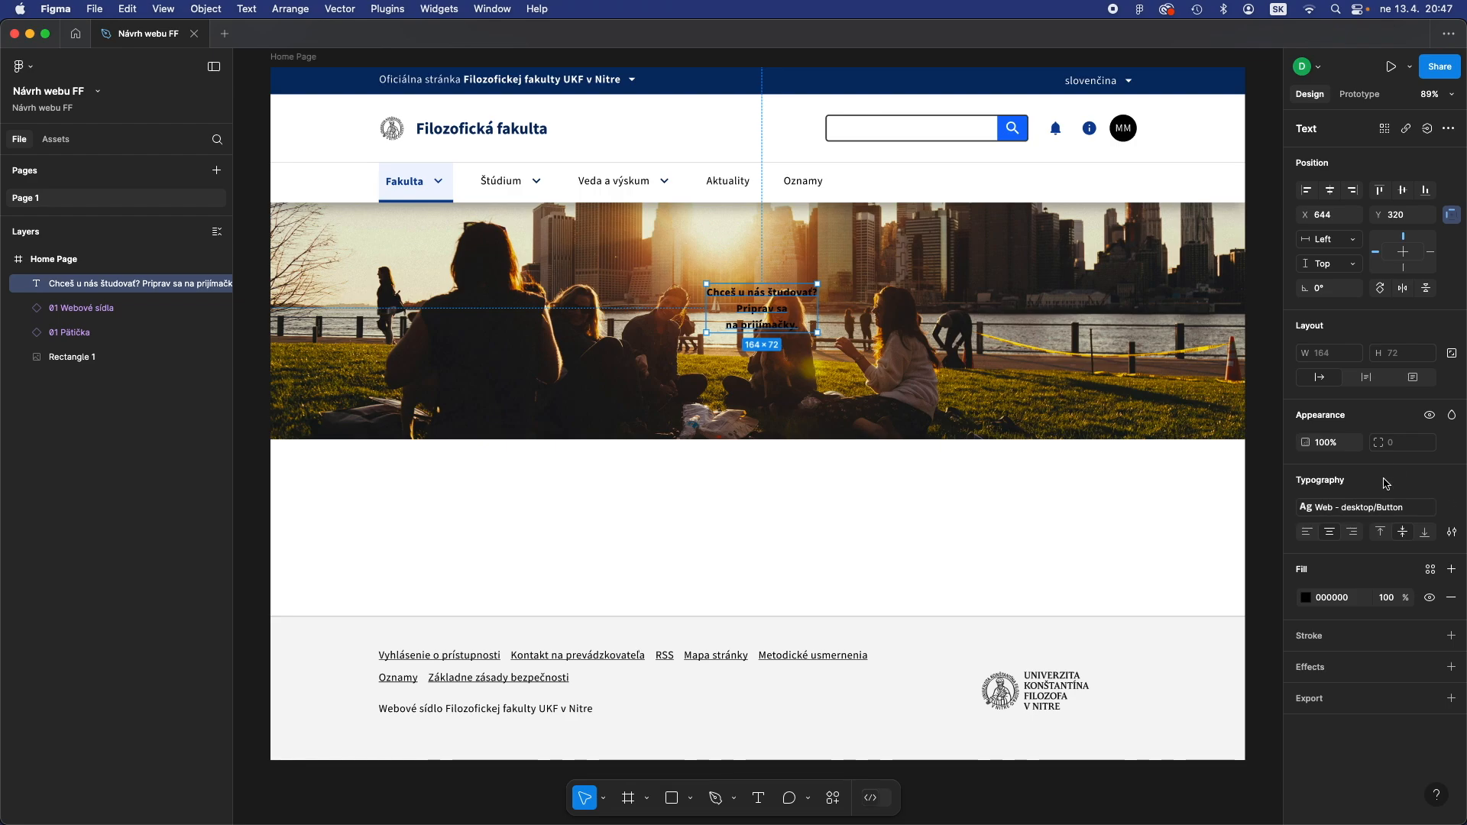
left_click(1350, 508)
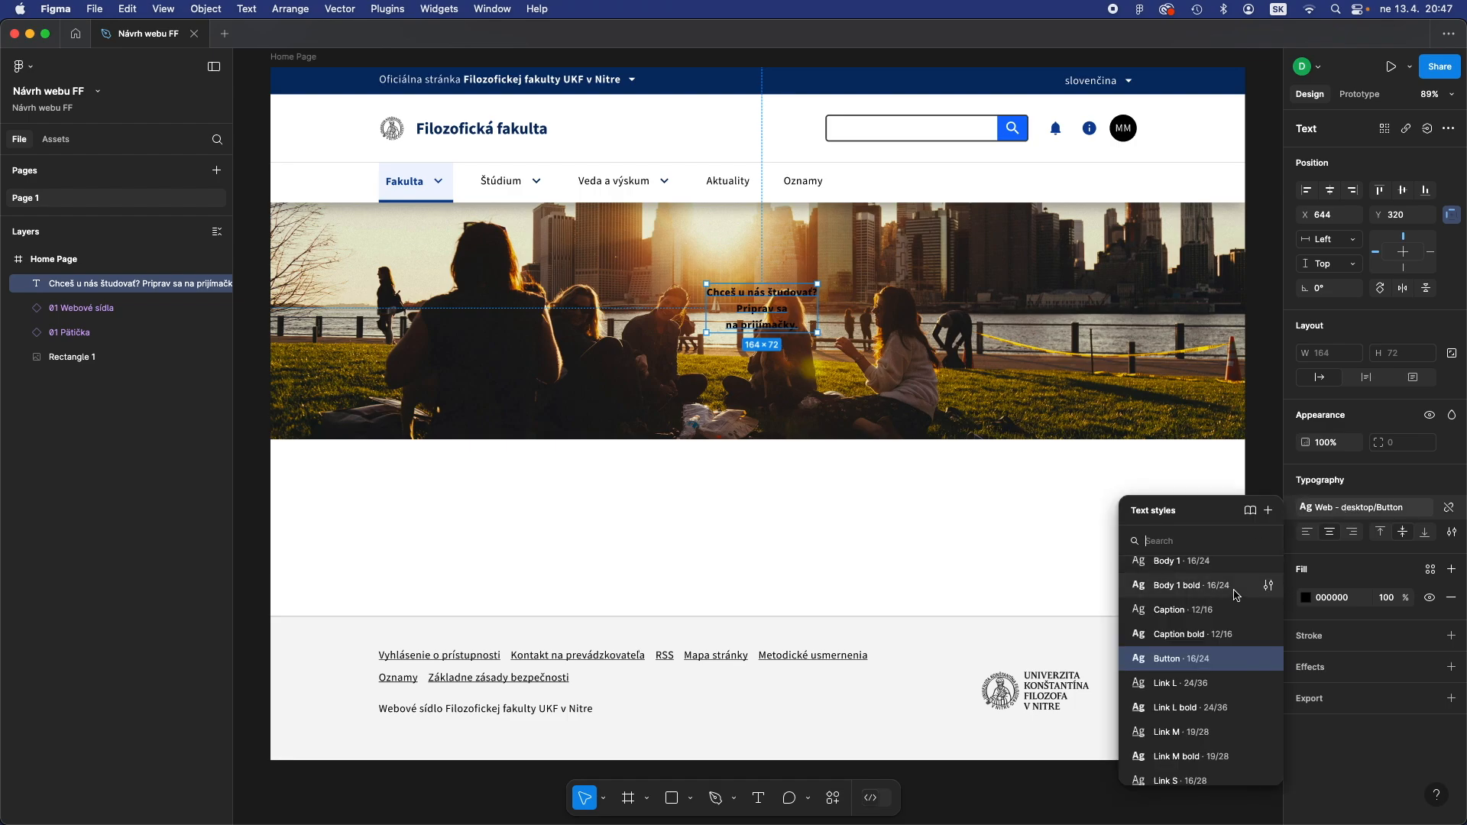
scroll(1223, 596, "up", 5)
scroll(1221, 605, "down", 10)
scroll(1221, 603, "up", 10)
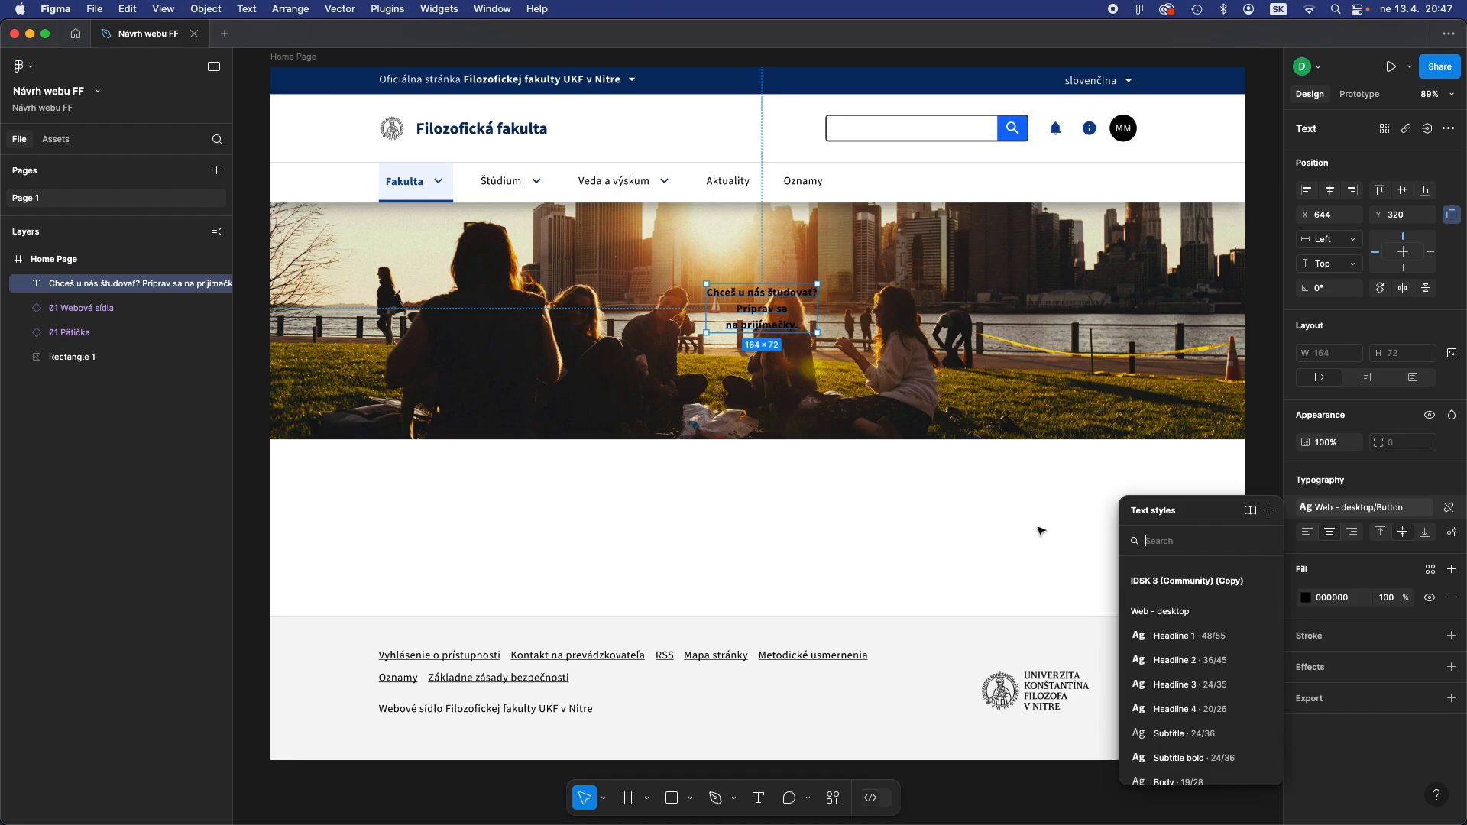
left_click(1193, 644)
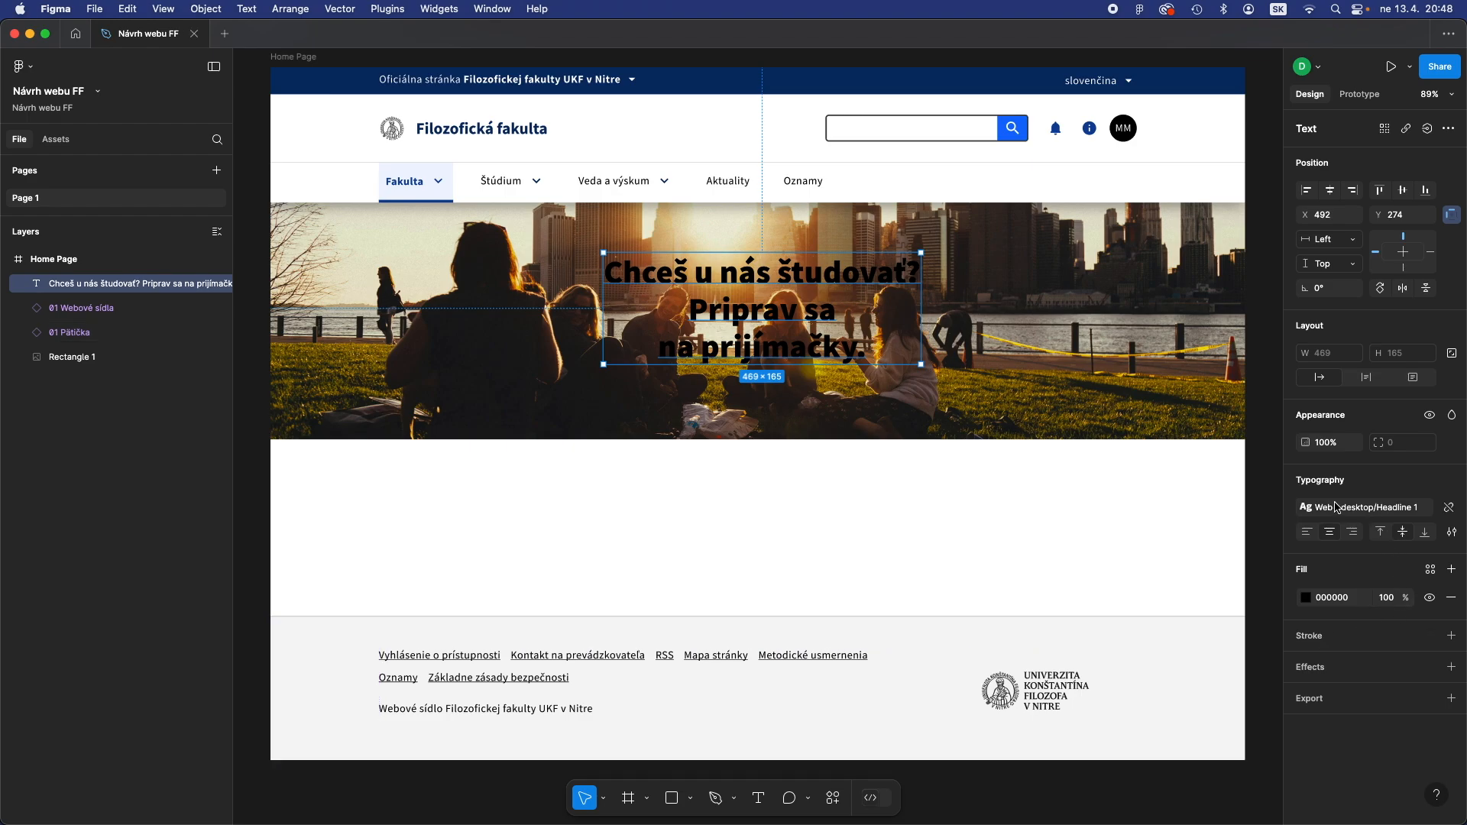
left_click(1307, 533)
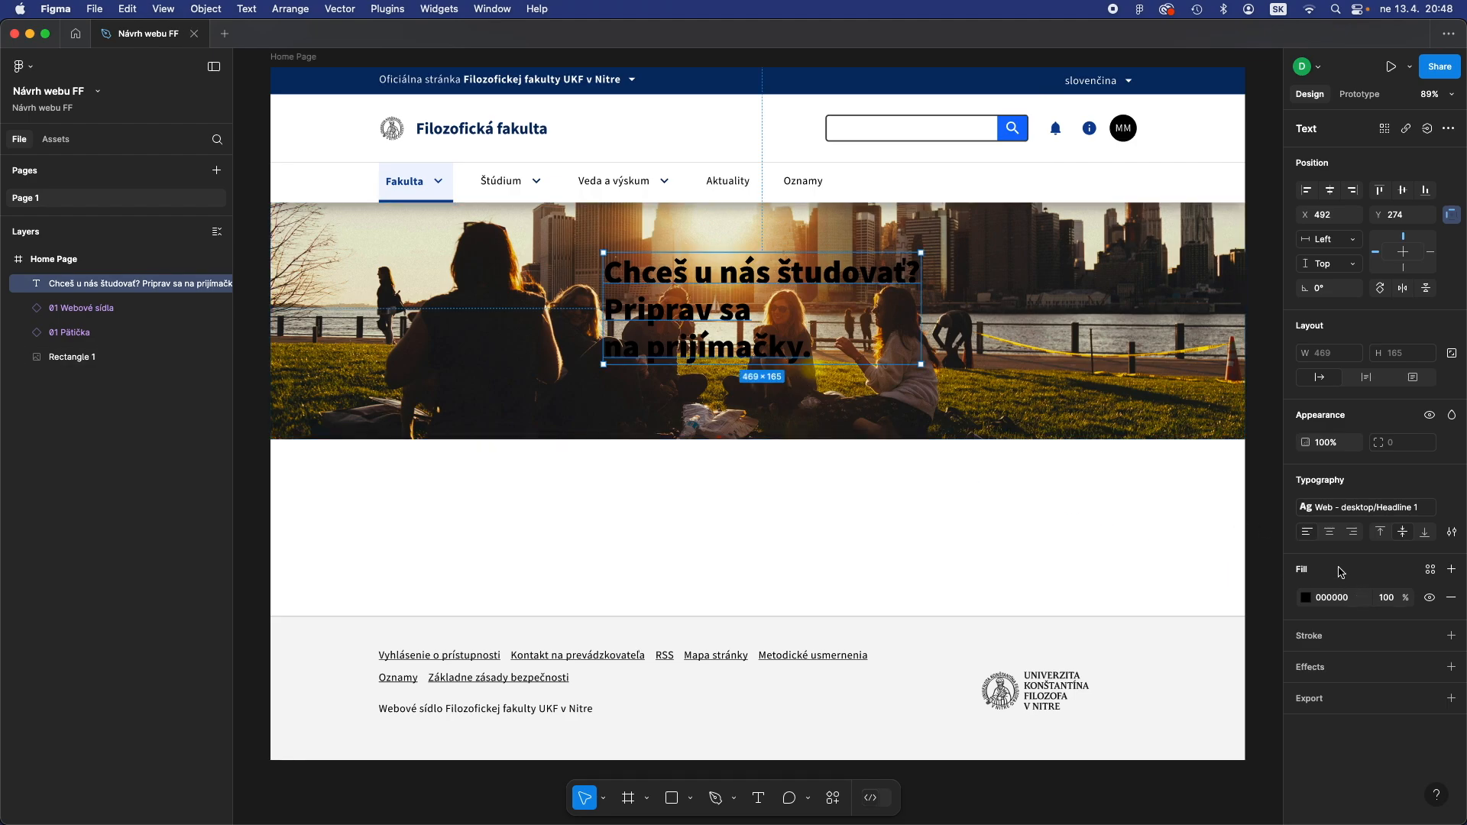
Set the banner headline's fill colour to white, FFFFFF, and deselect the text
left_click(1306, 599)
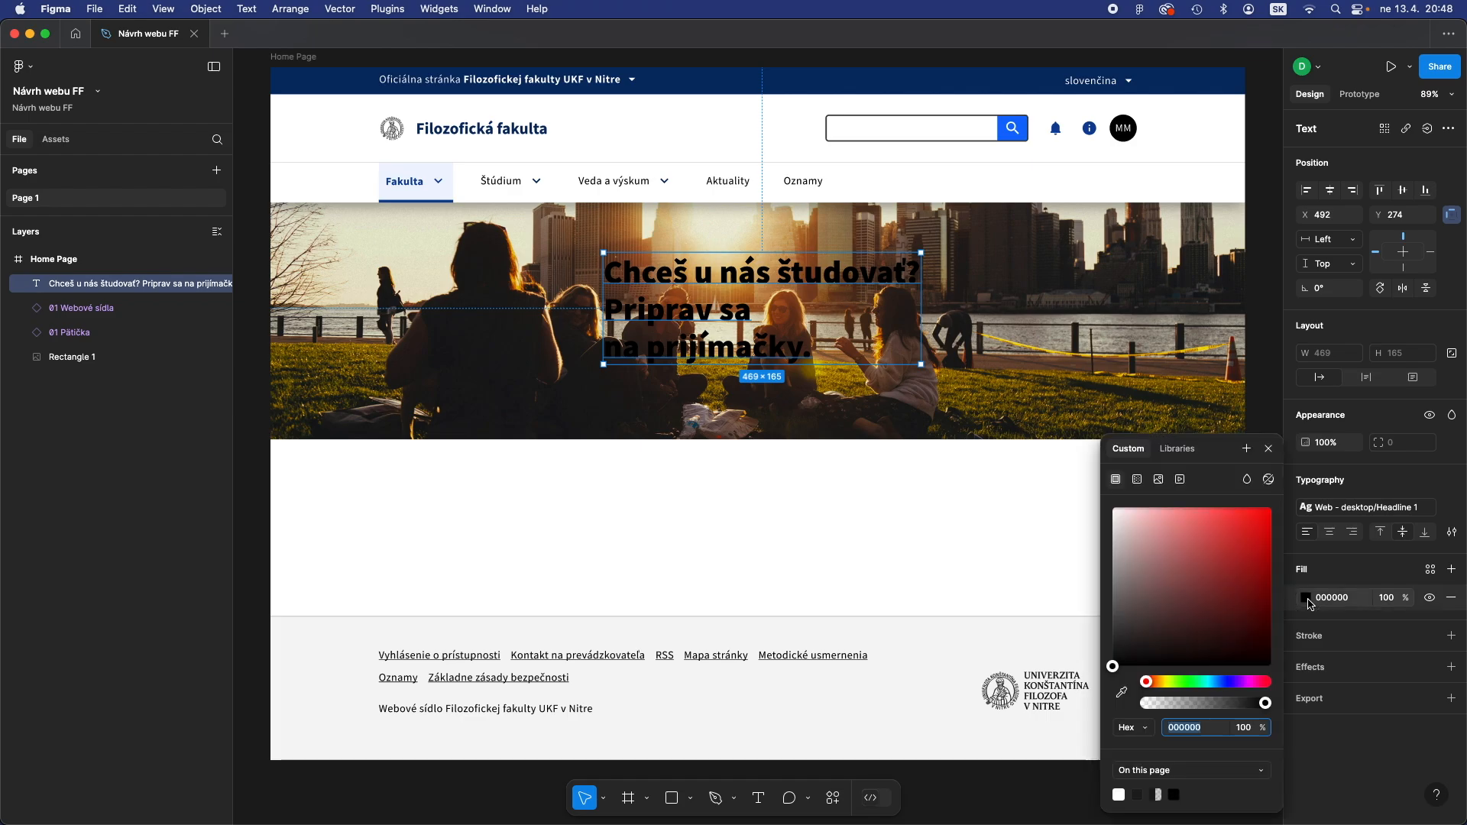
left_click(1120, 794)
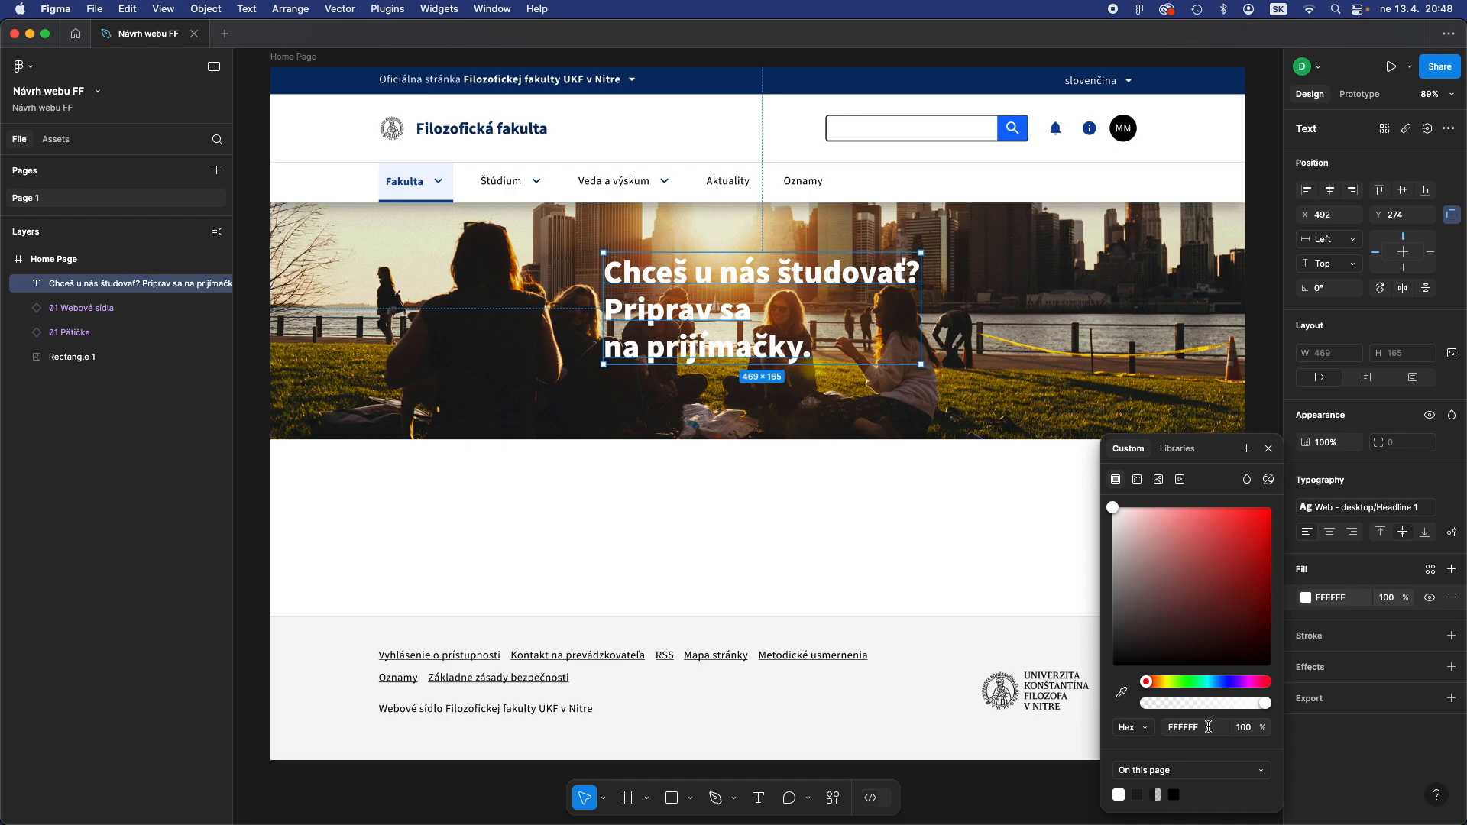
left_click(1166, 726)
left_click(956, 544)
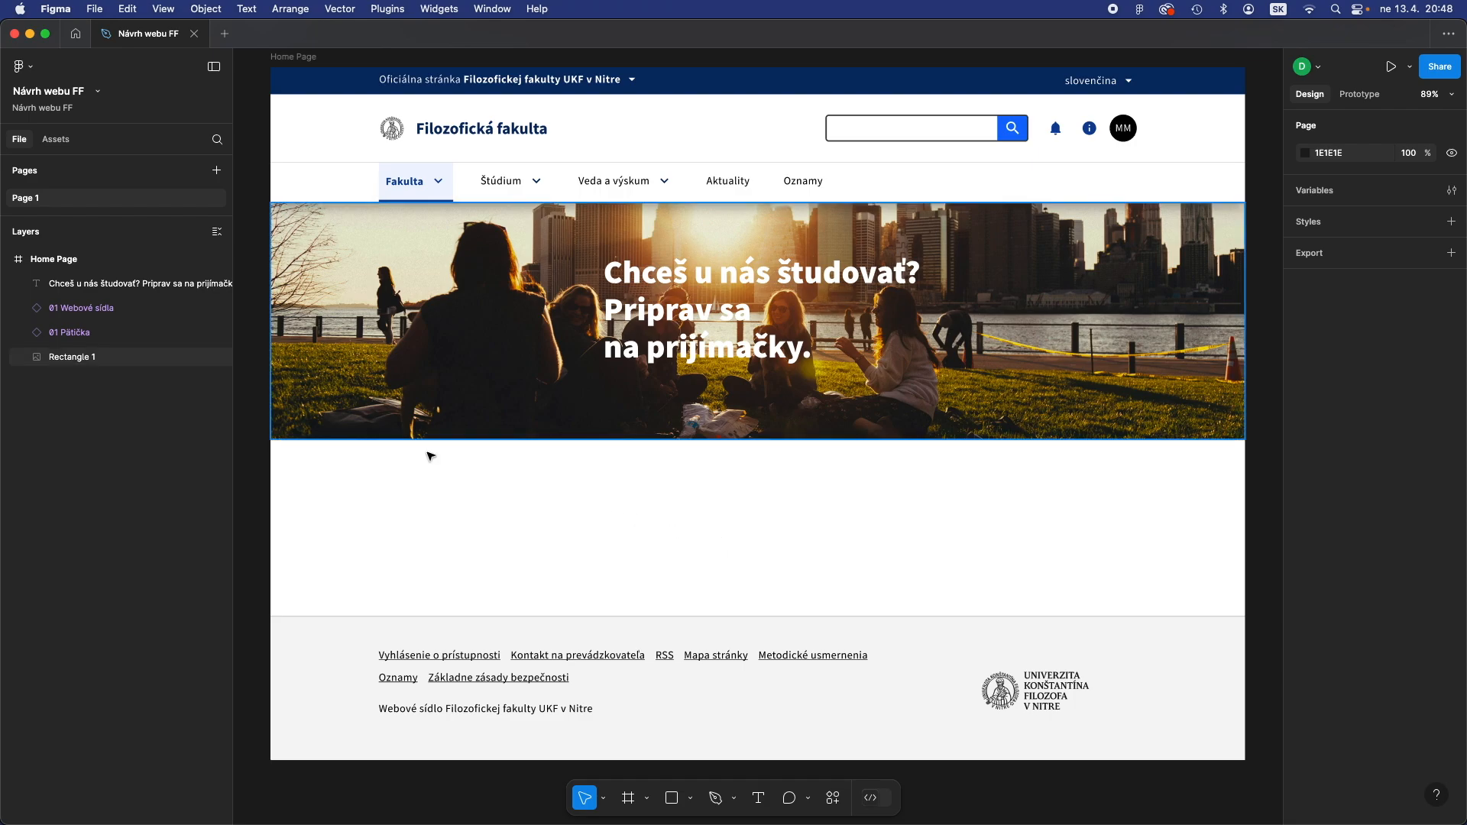
left_click(748, 797)
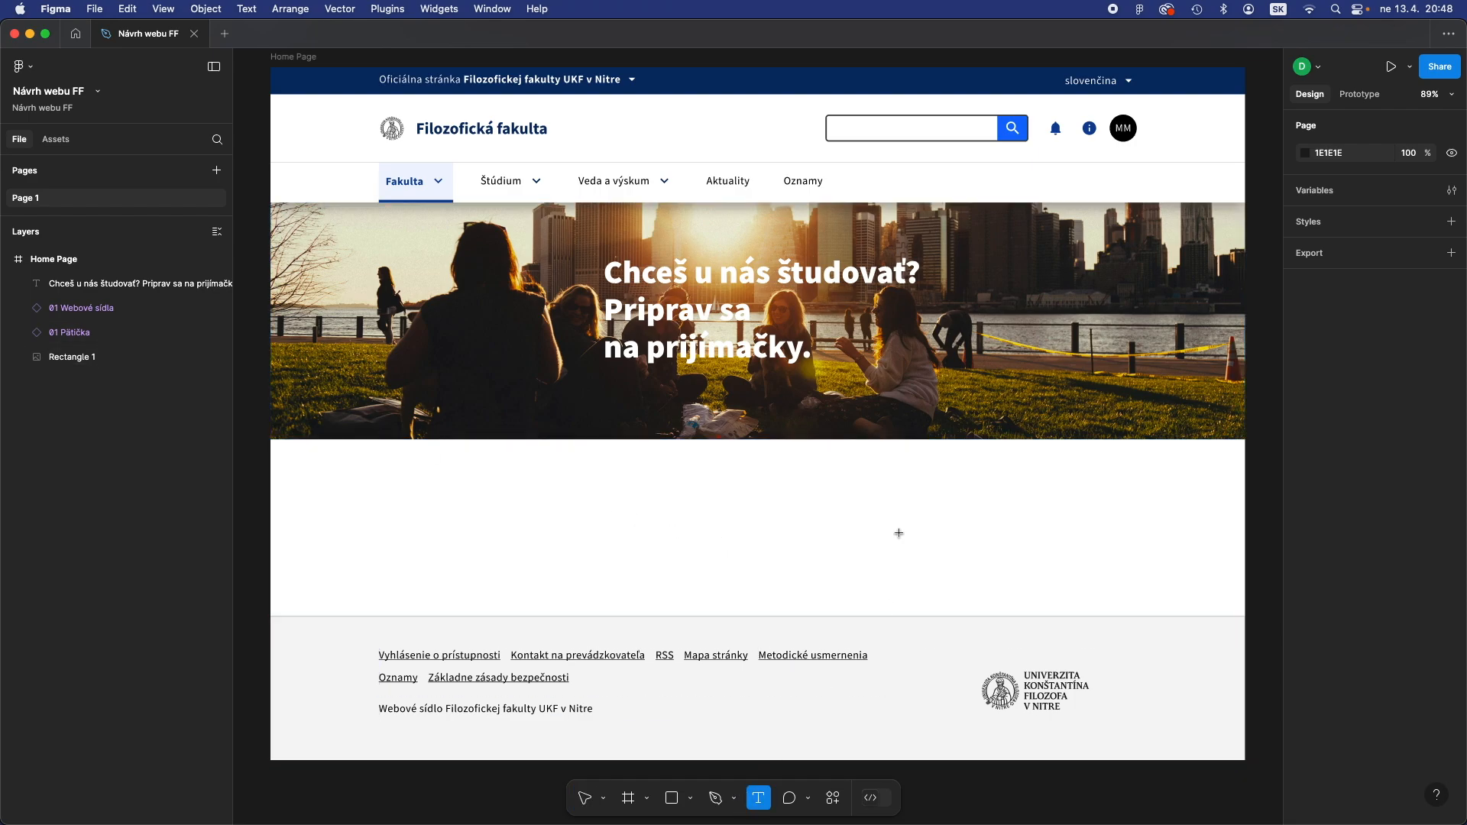
left_click(858, 520)
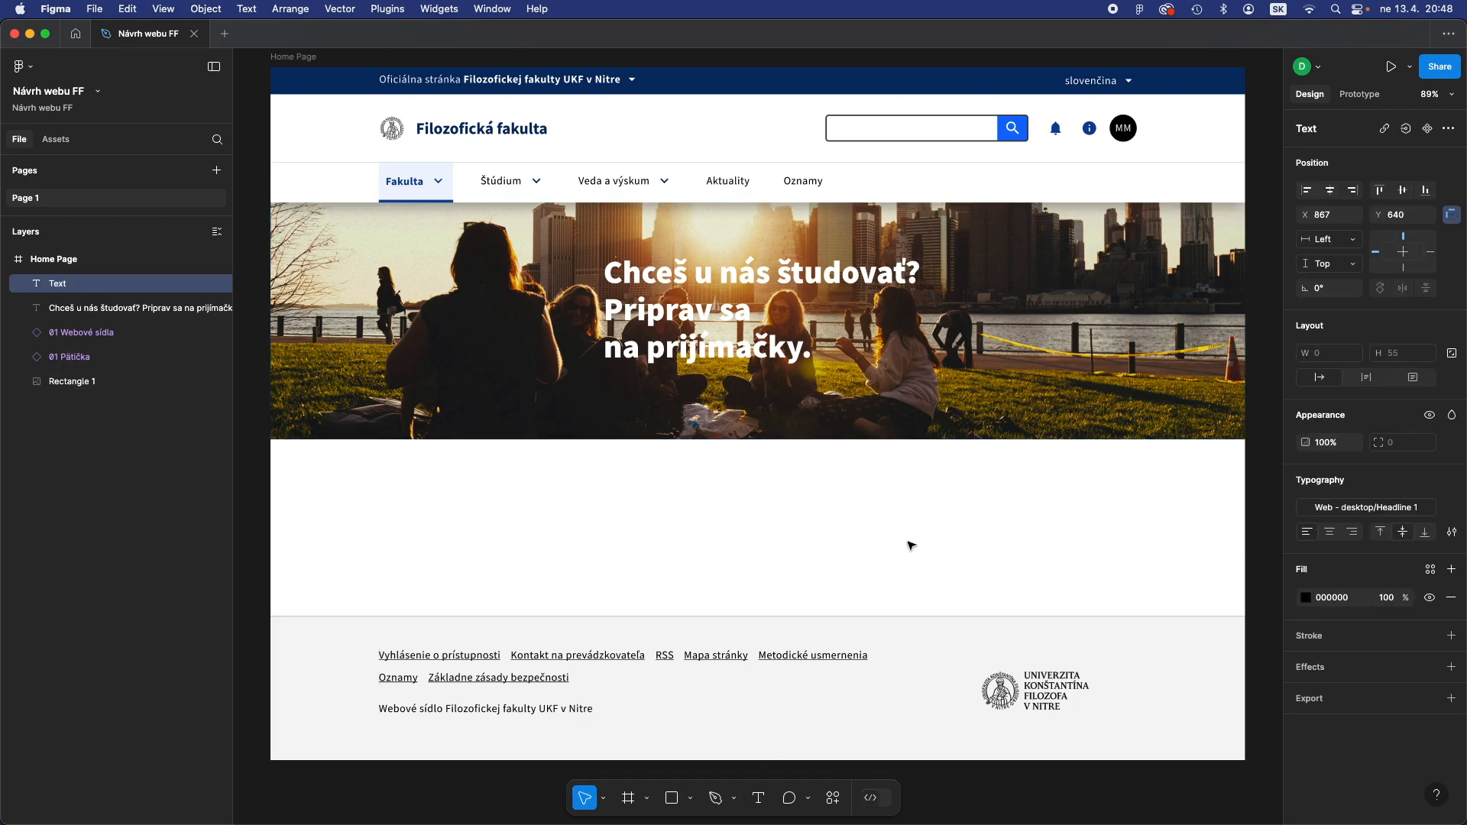
left_click(1353, 512)
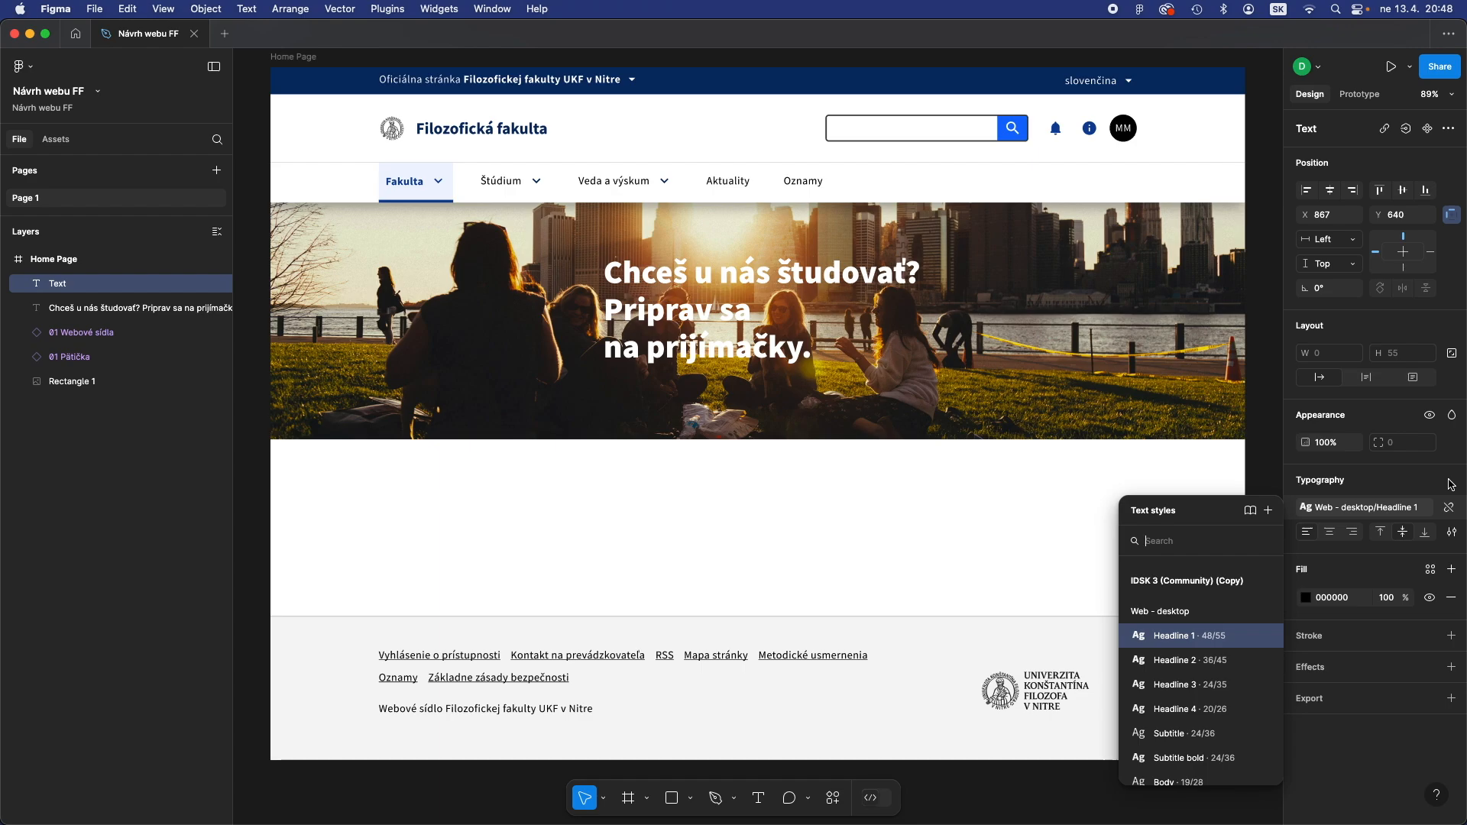
left_click(1250, 512)
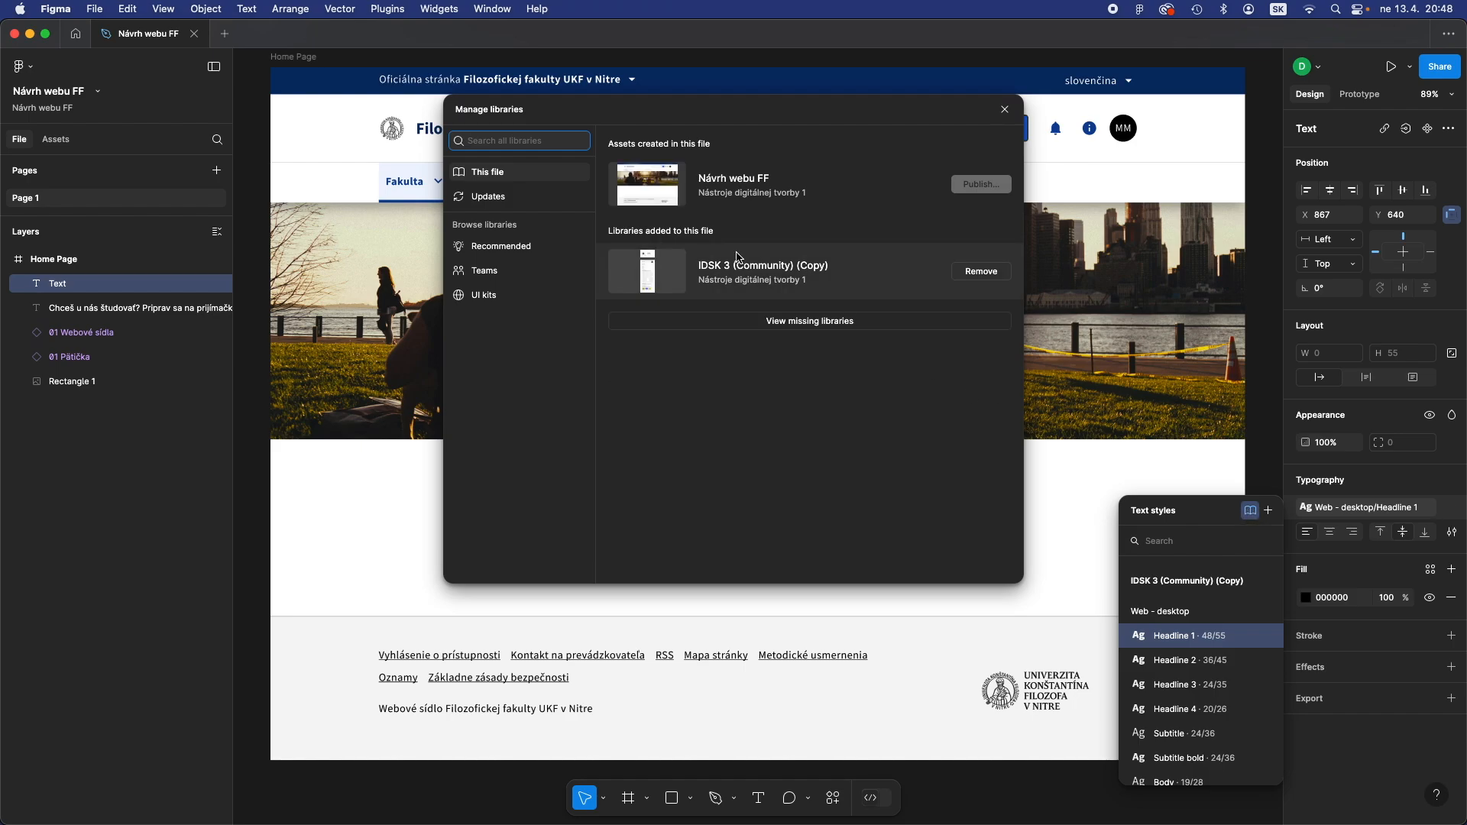
left_click(1006, 113)
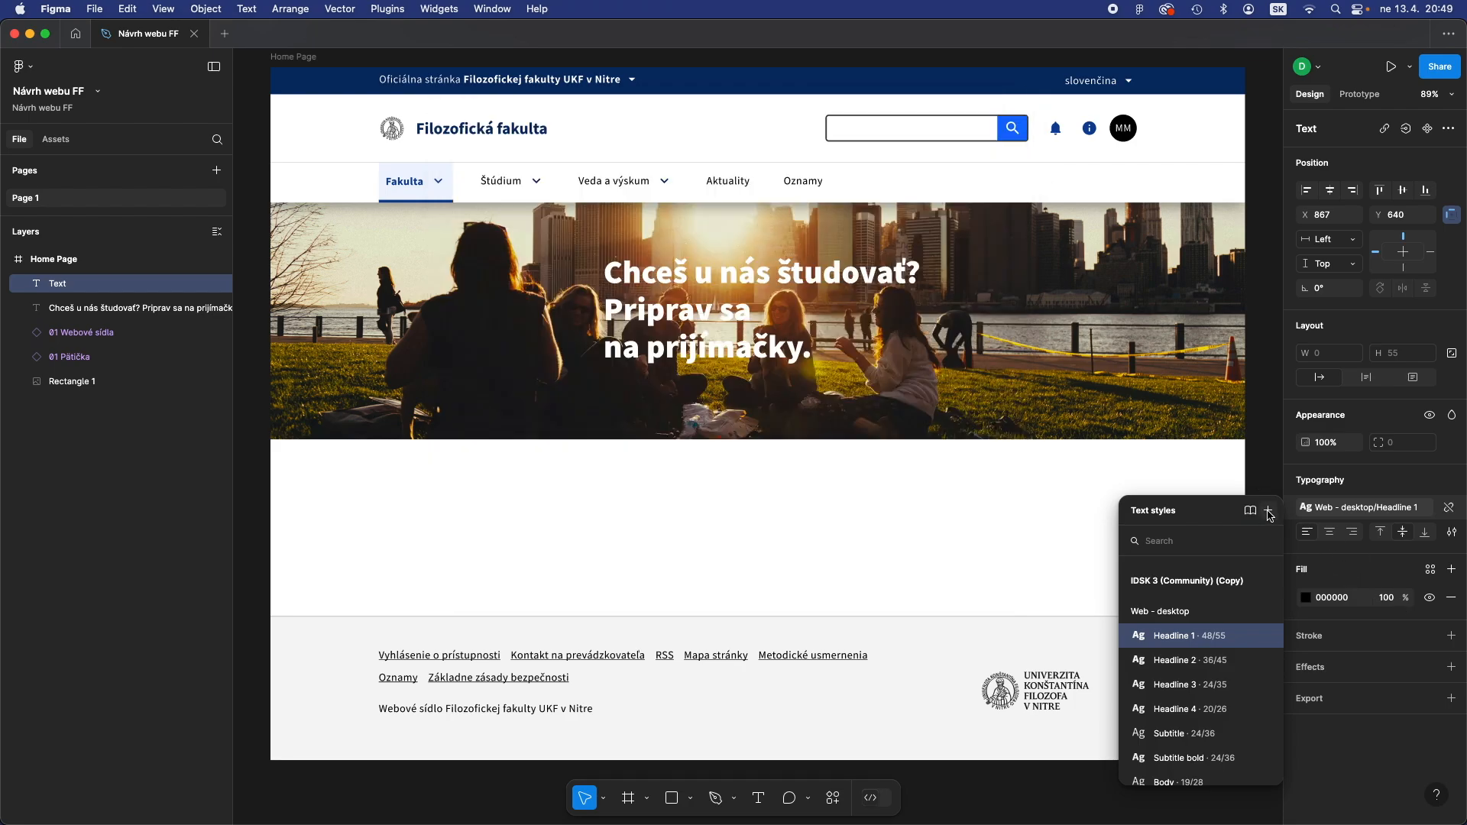
left_click(1269, 512)
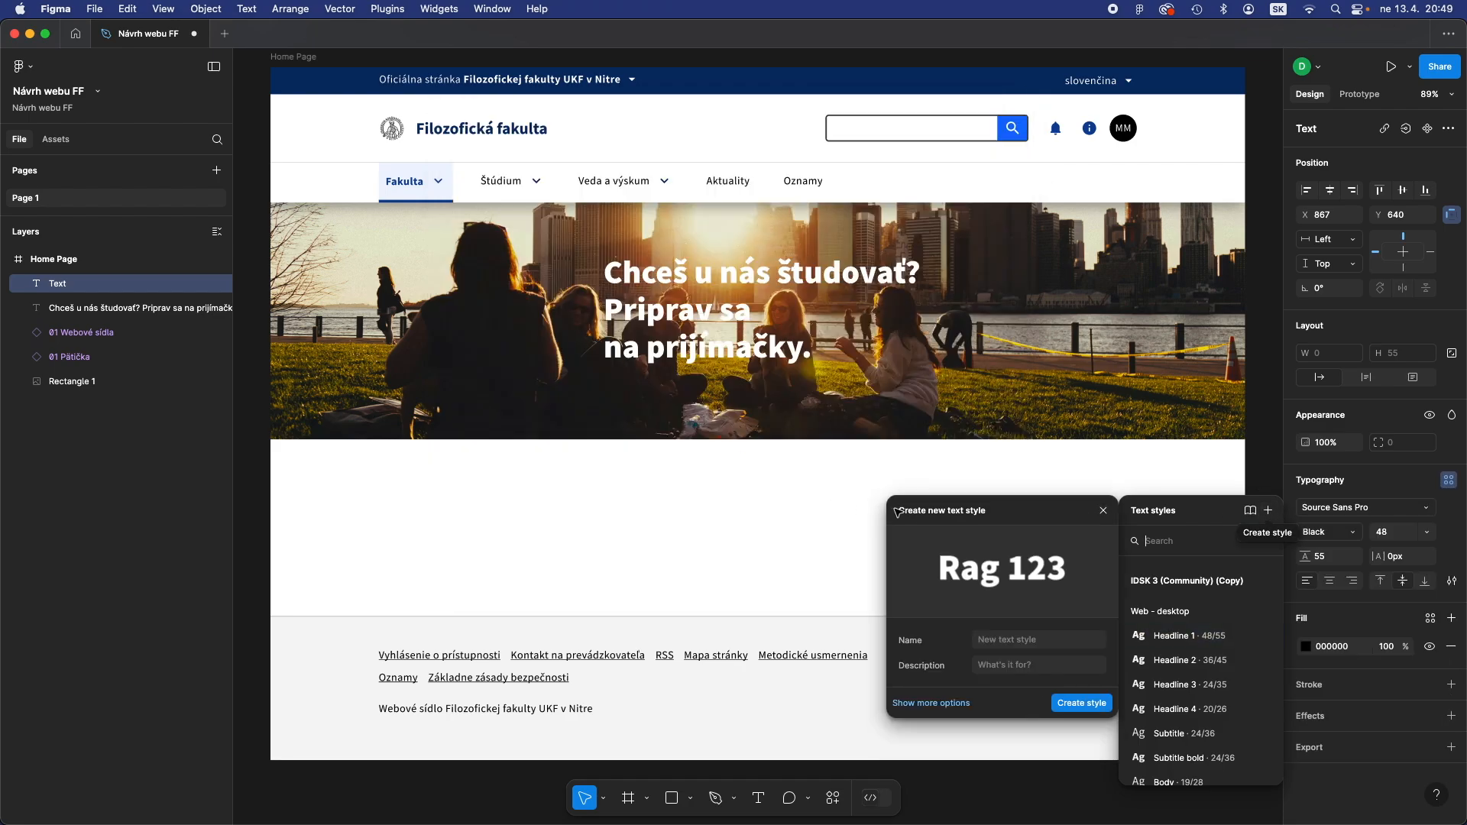
left_click(1103, 511)
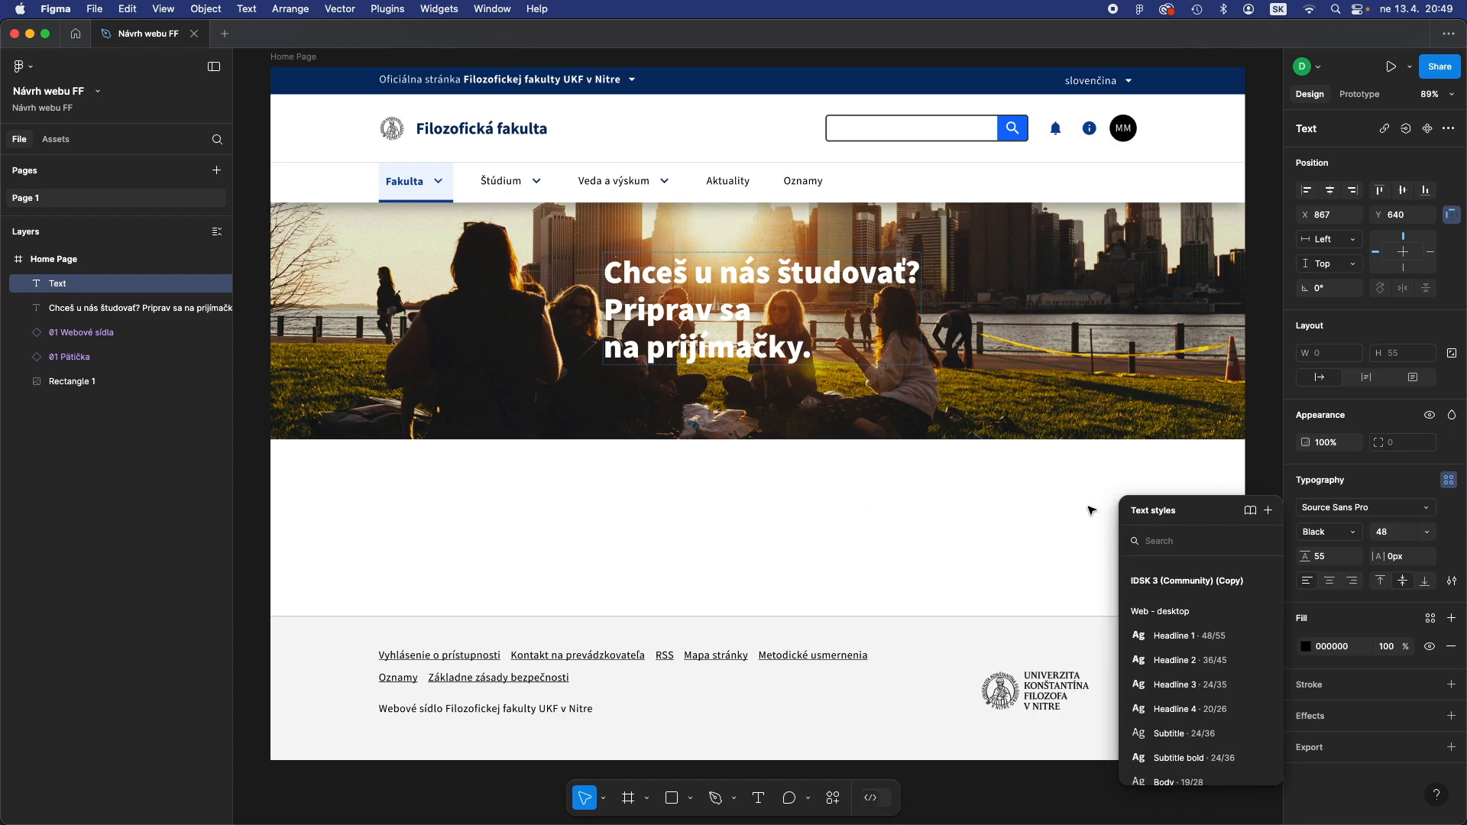
left_click(658, 497)
left_click_drag(765, 491, 830, 509)
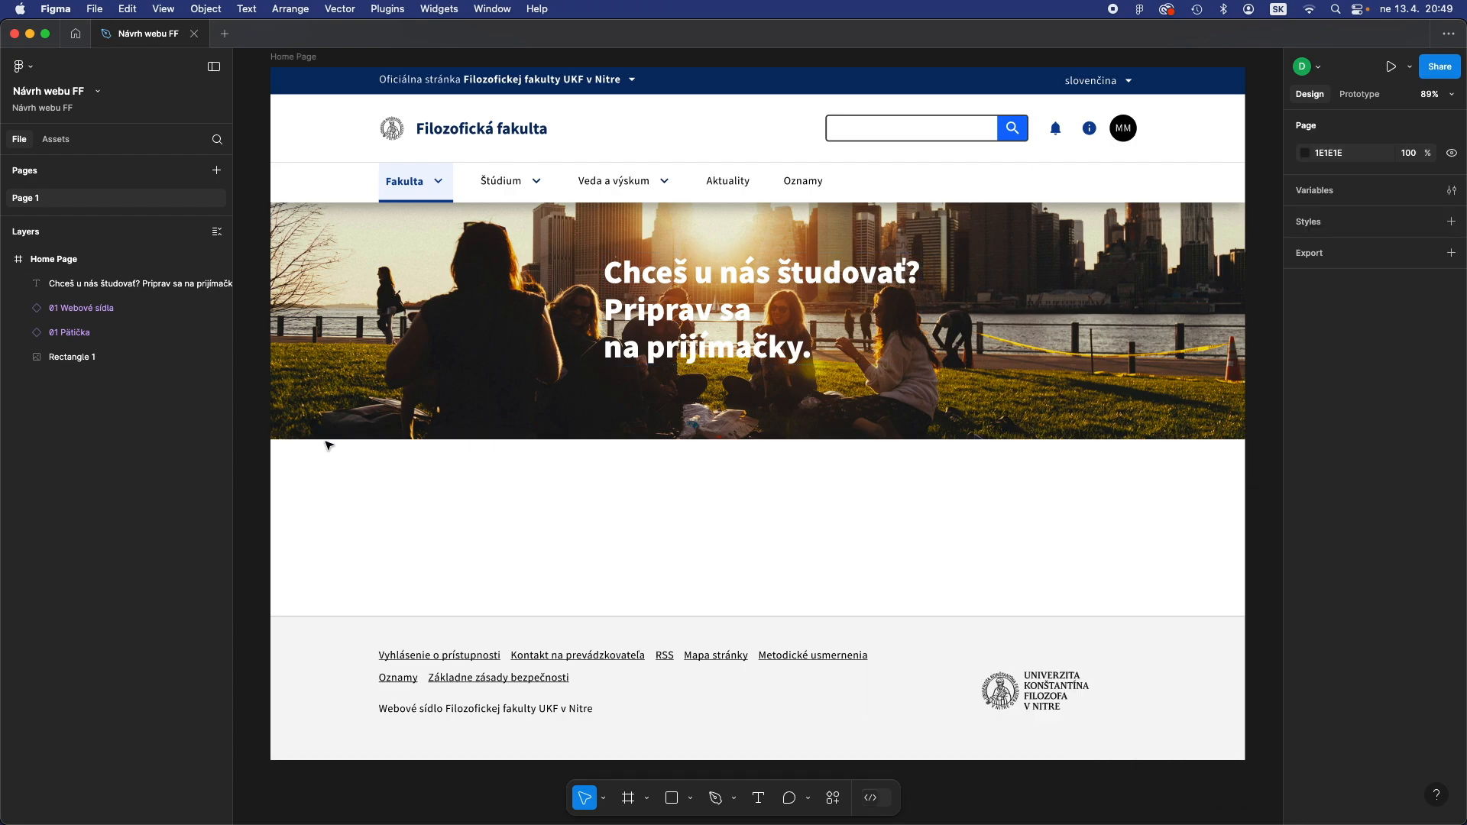
Move the banner headline to about X 275, Y 306 and deselect it
left_click(716, 282)
left_click_drag(716, 282, 578, 301)
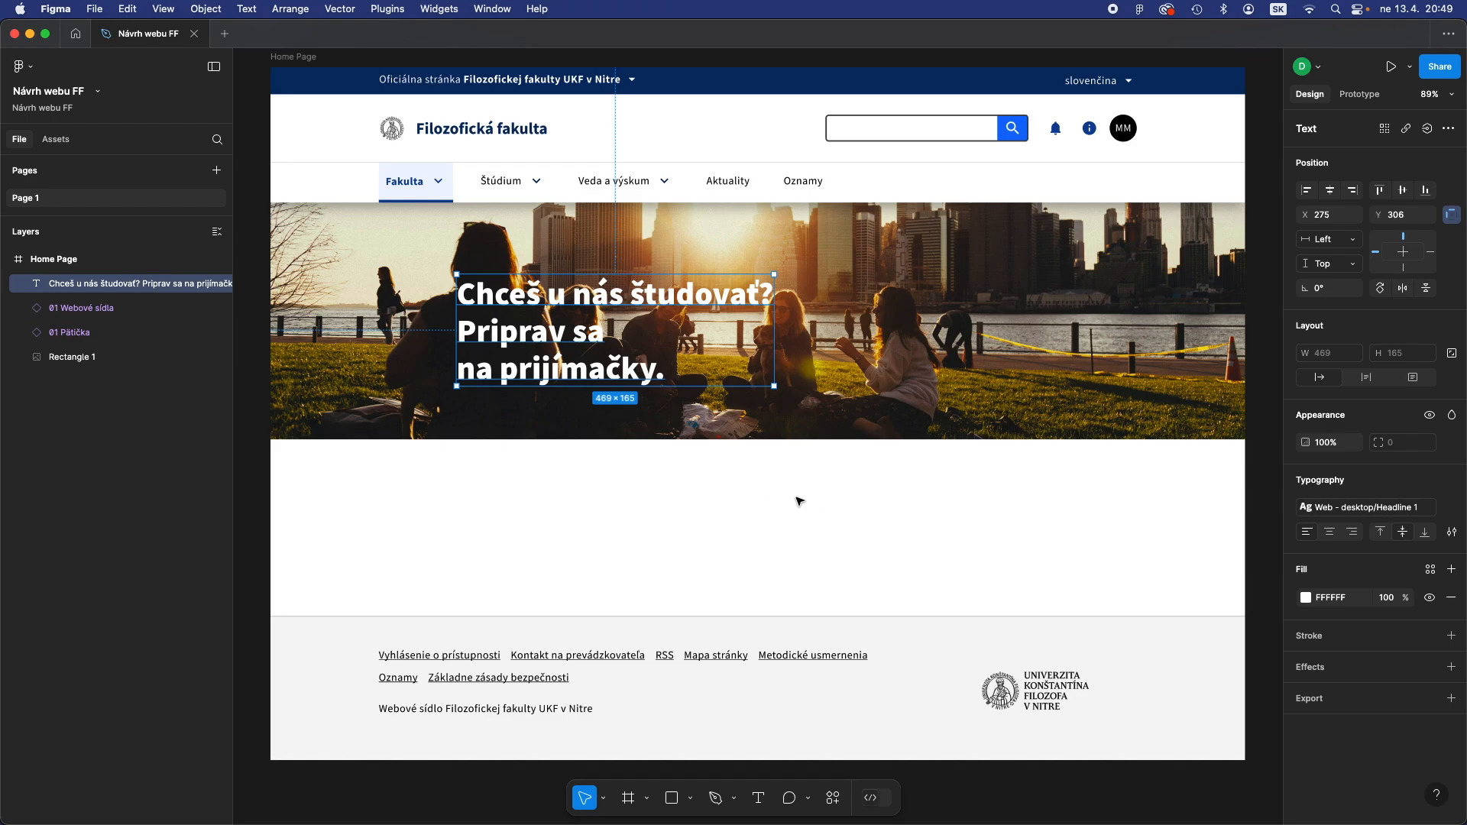
left_click(799, 502)
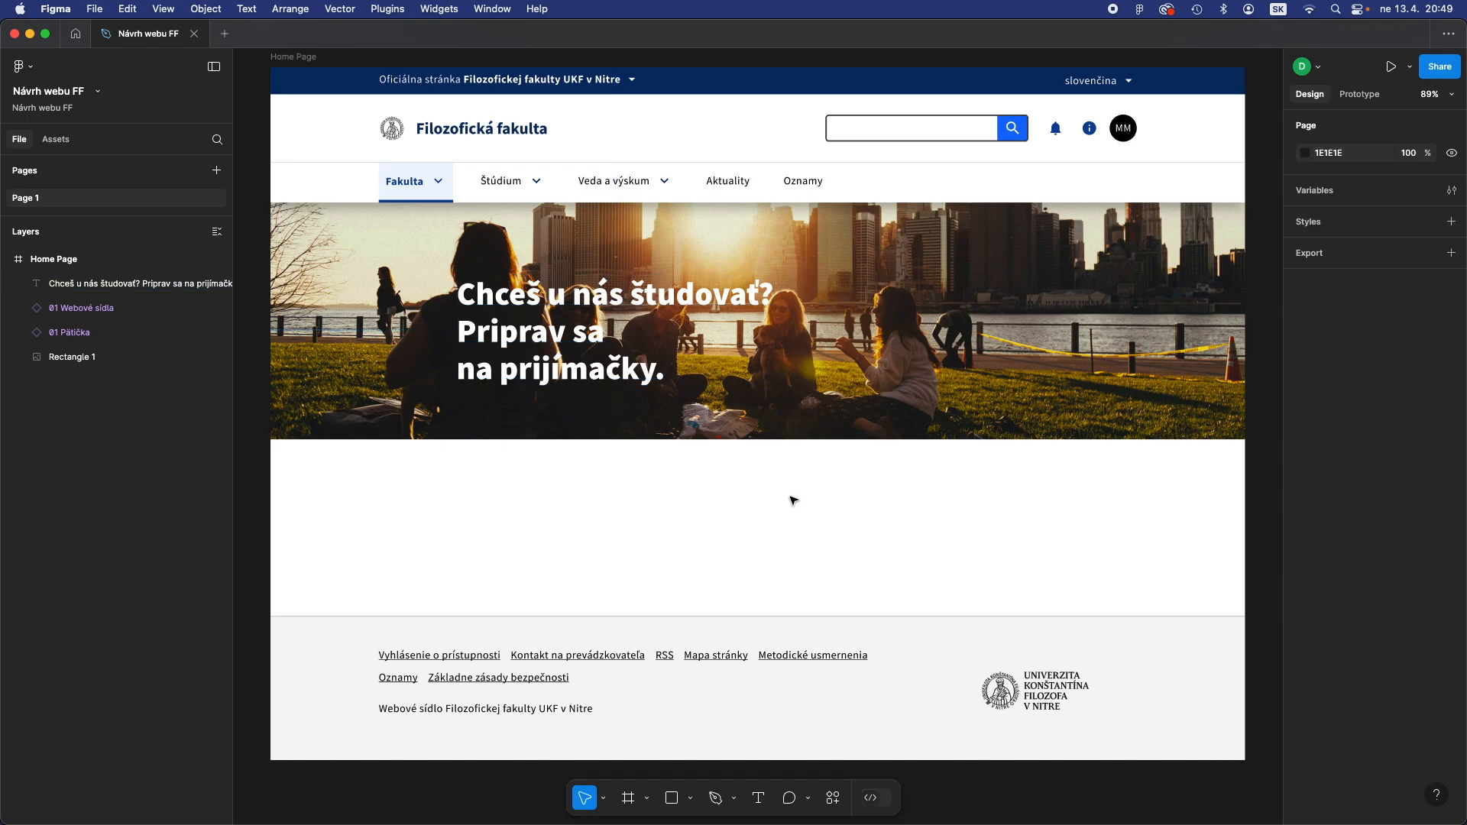
Lower the banner image's exposure a little further, and reposition the headline to about X 279, Y 292
left_click(815, 404)
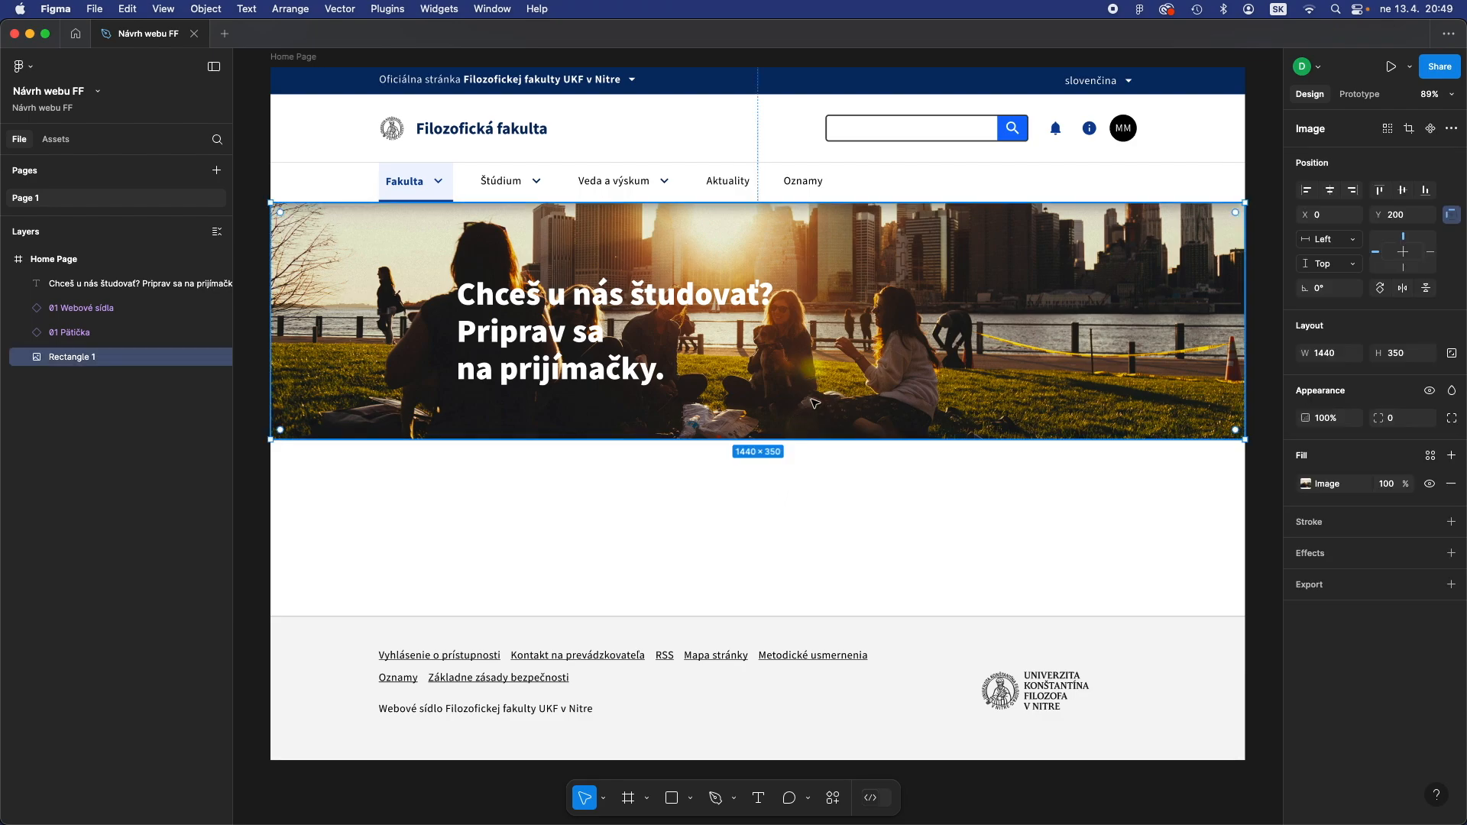
left_click(1312, 490)
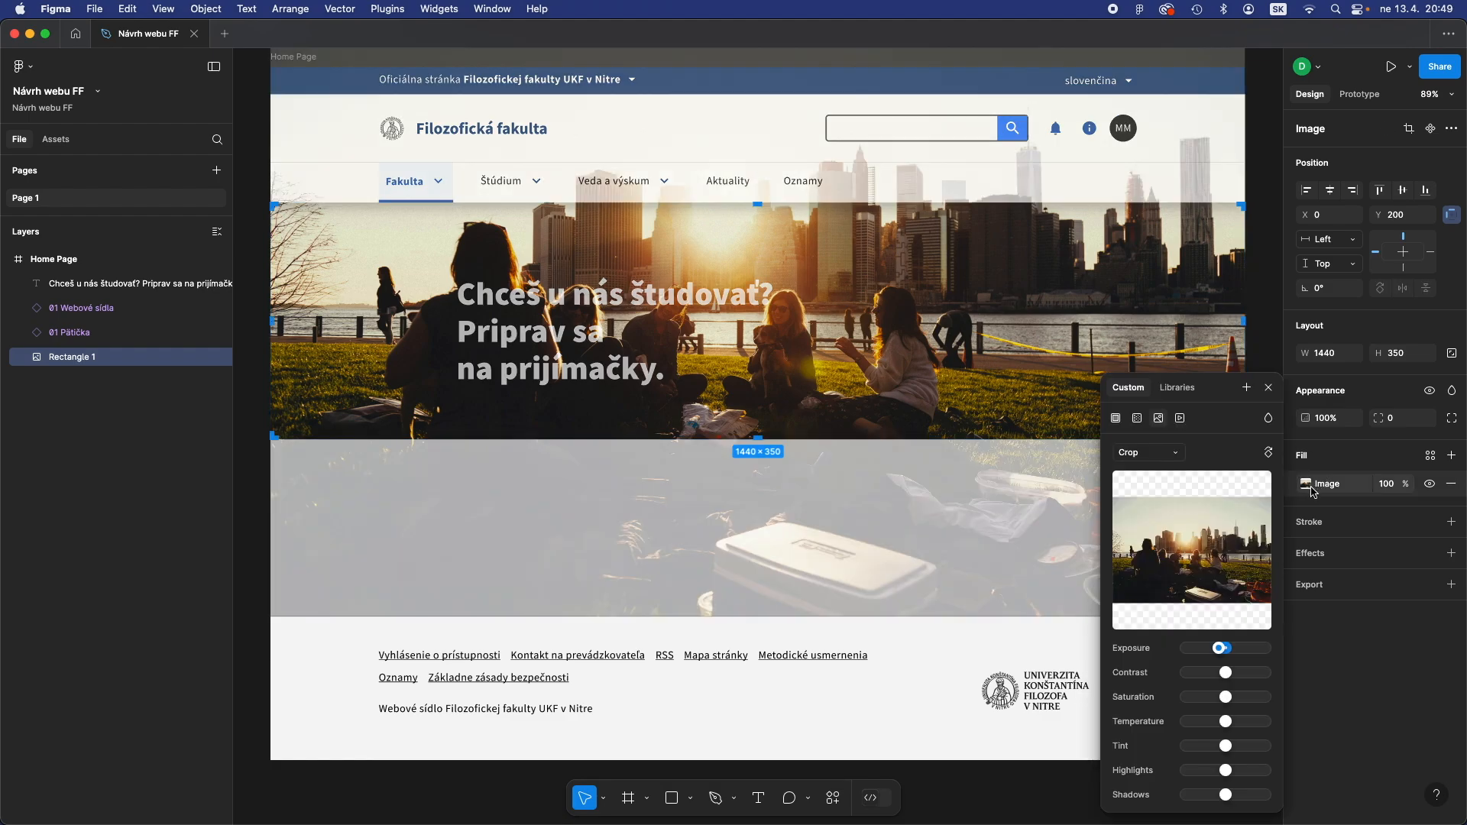
mouse_move(1221, 648)
left_mouse_down()
mouse_move(1200, 649)
mouse_move(1216, 655)
left_mouse_up()
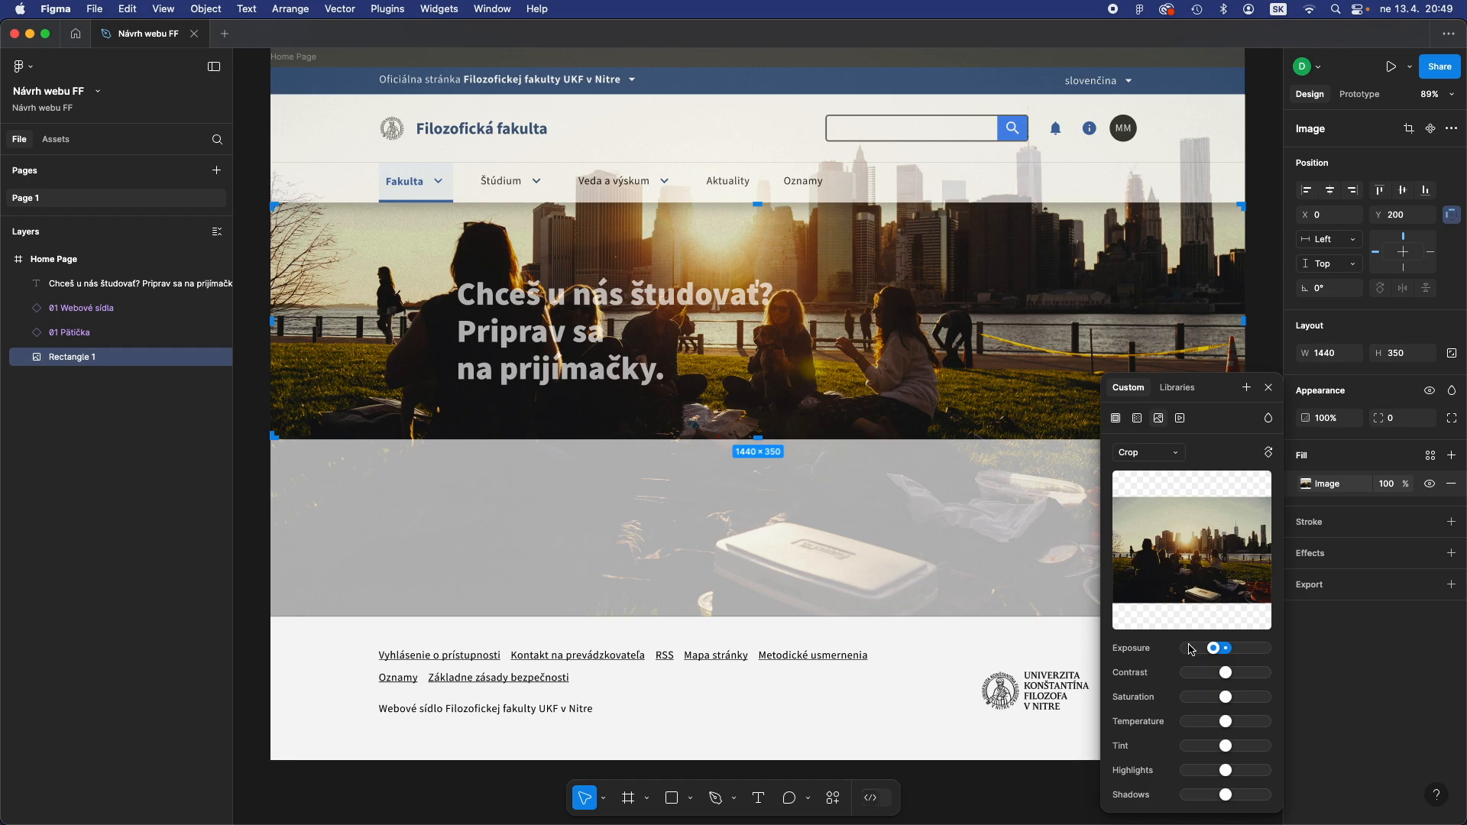
left_click(1041, 628)
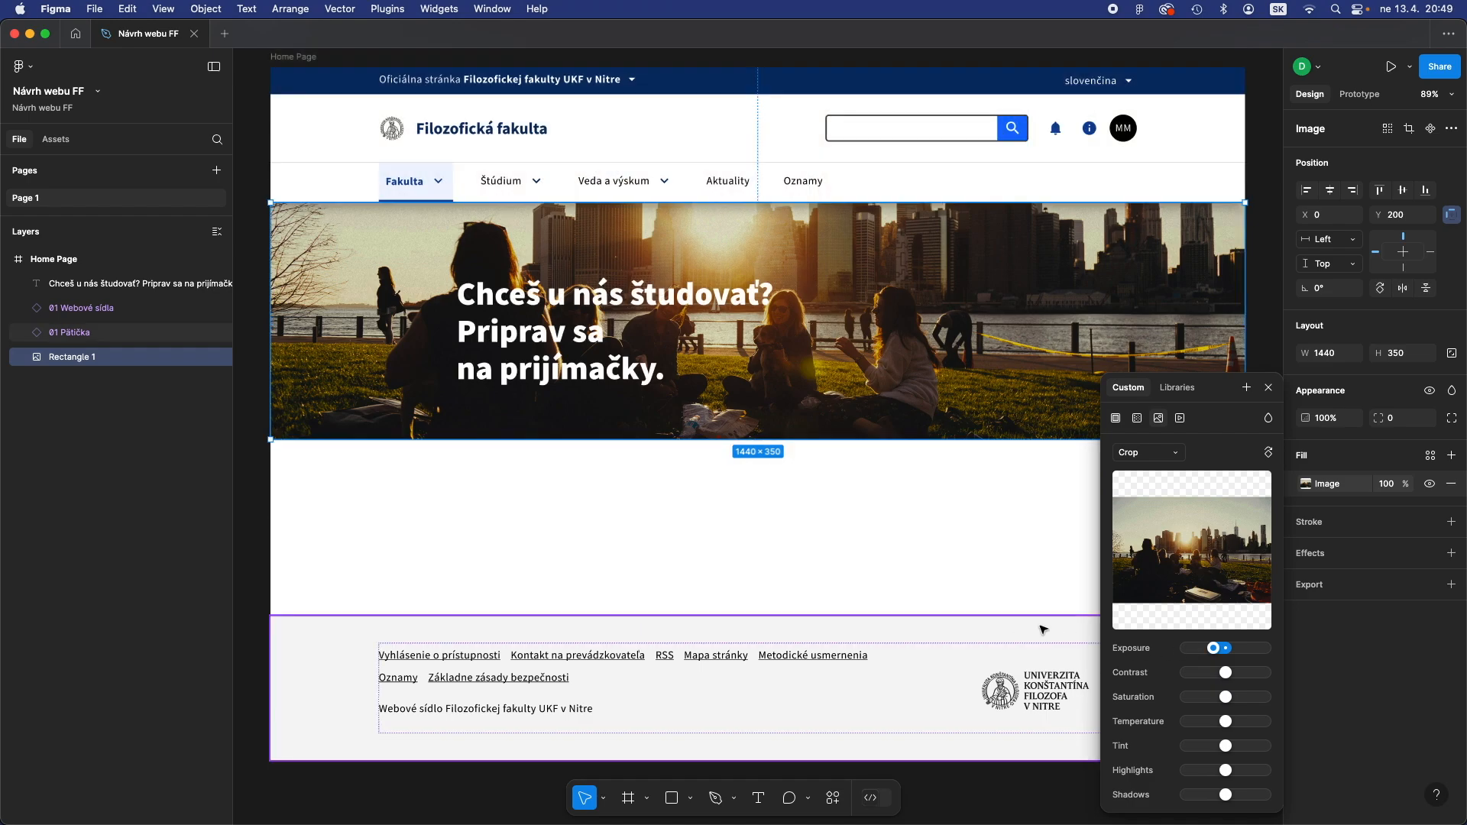
left_click(586, 515)
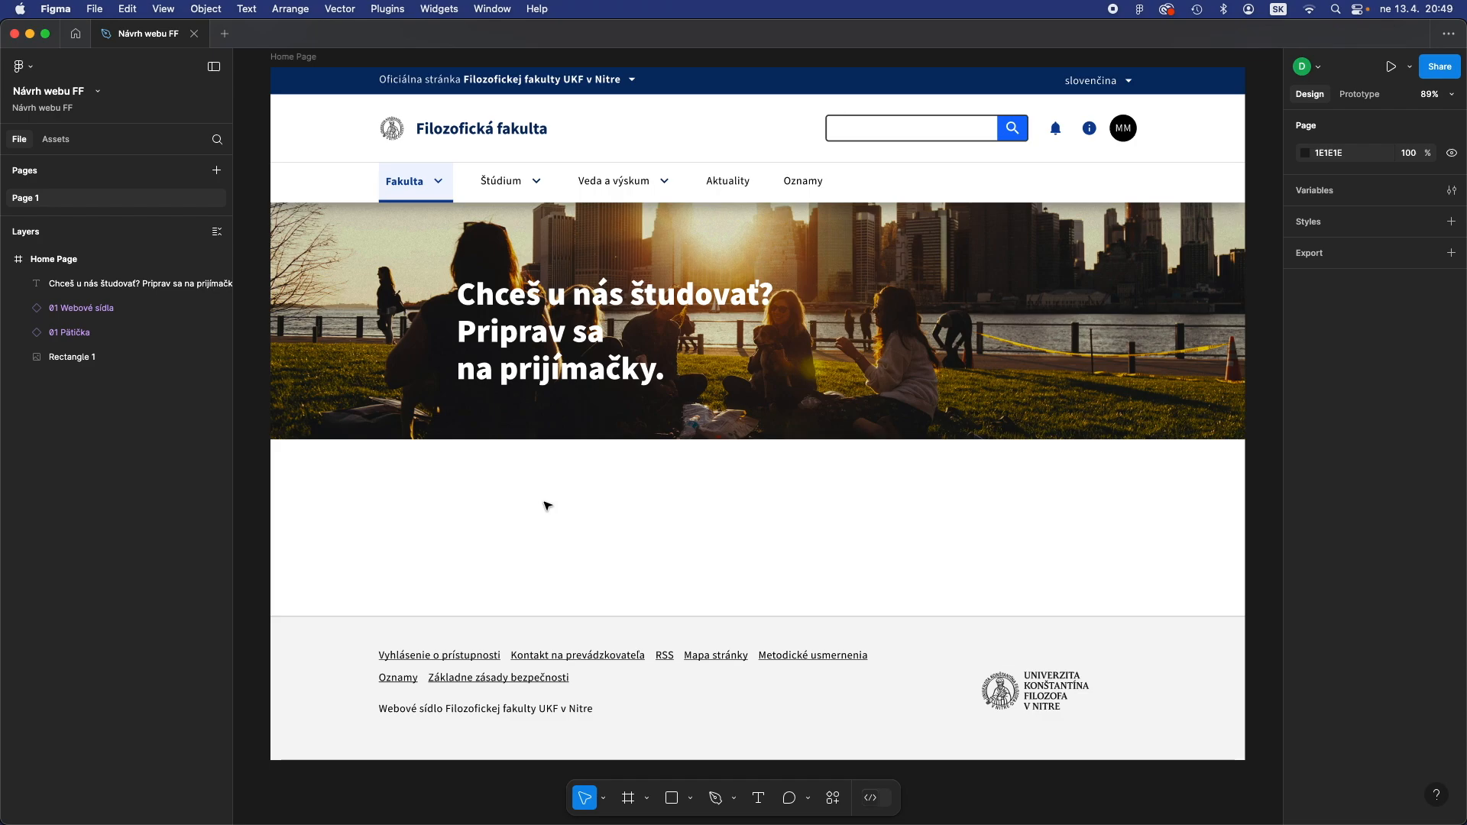
left_click_drag(508, 382, 511, 373)
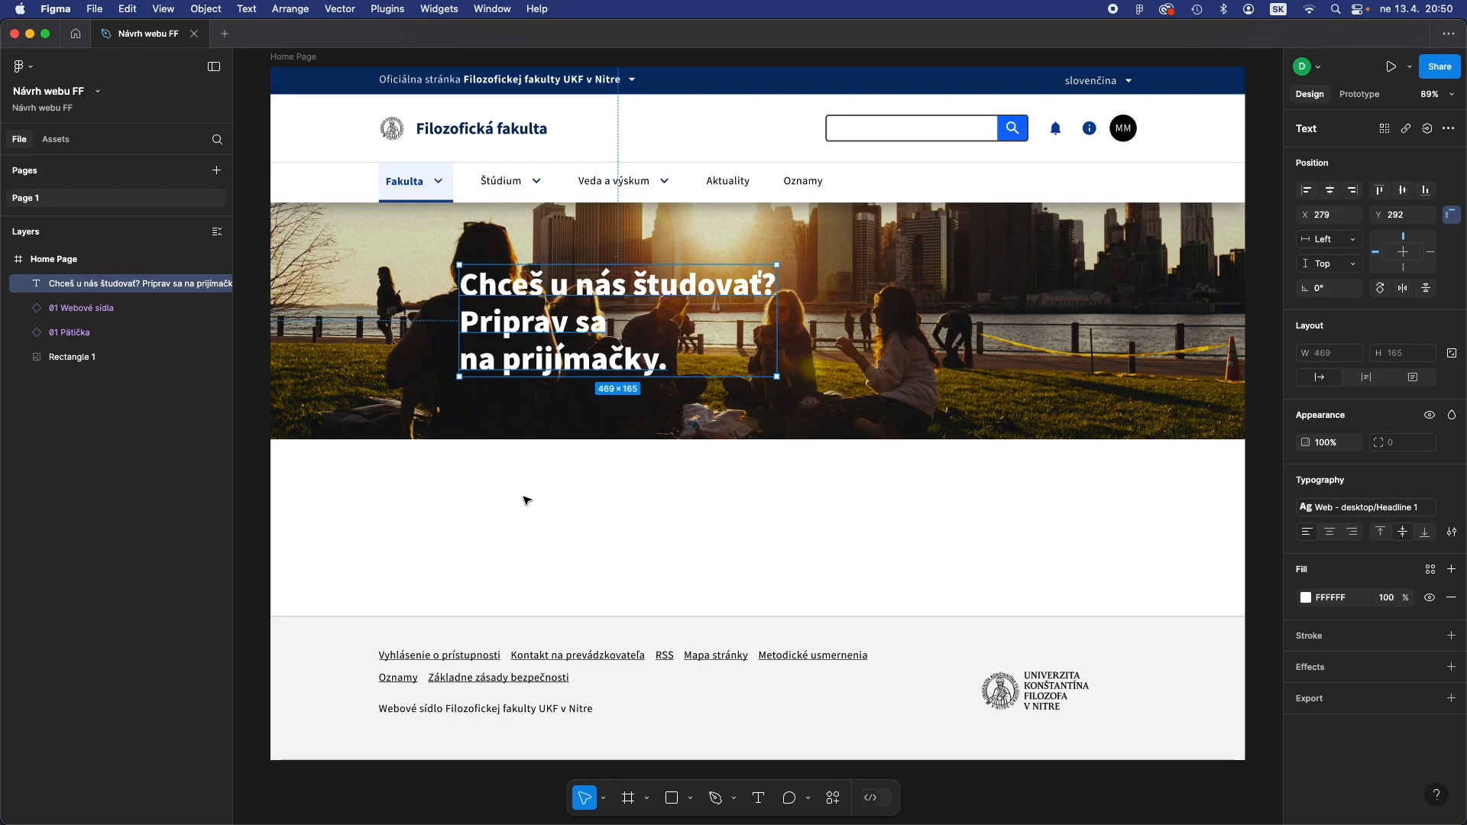
Insert a 01 Primárne tlačidlá L button from the IDSK 3 library's 05 Tlačidlo folder and place it below the headline at X 279, Y 482
left_click(56, 140)
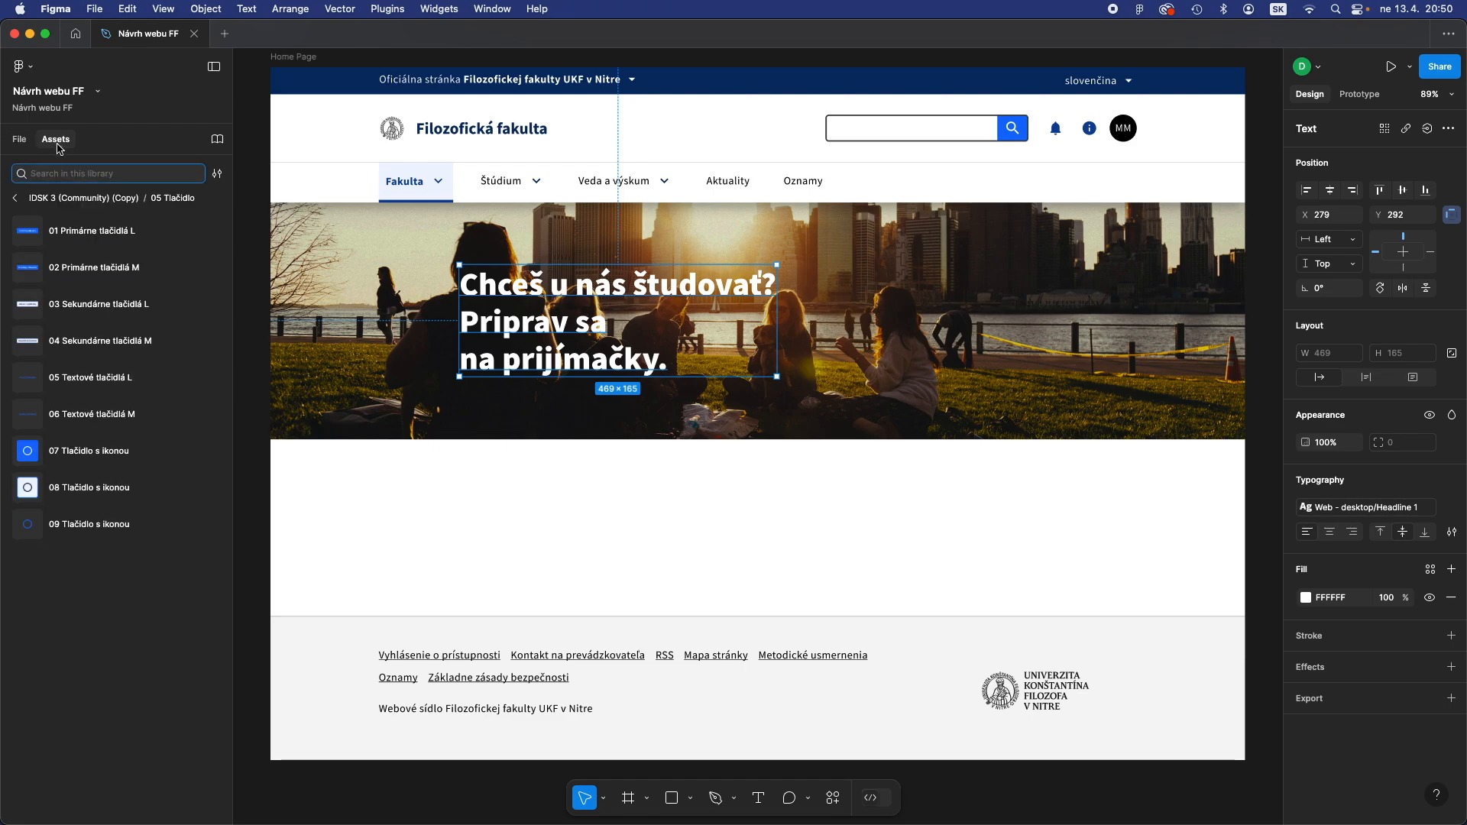
left_click(15, 197)
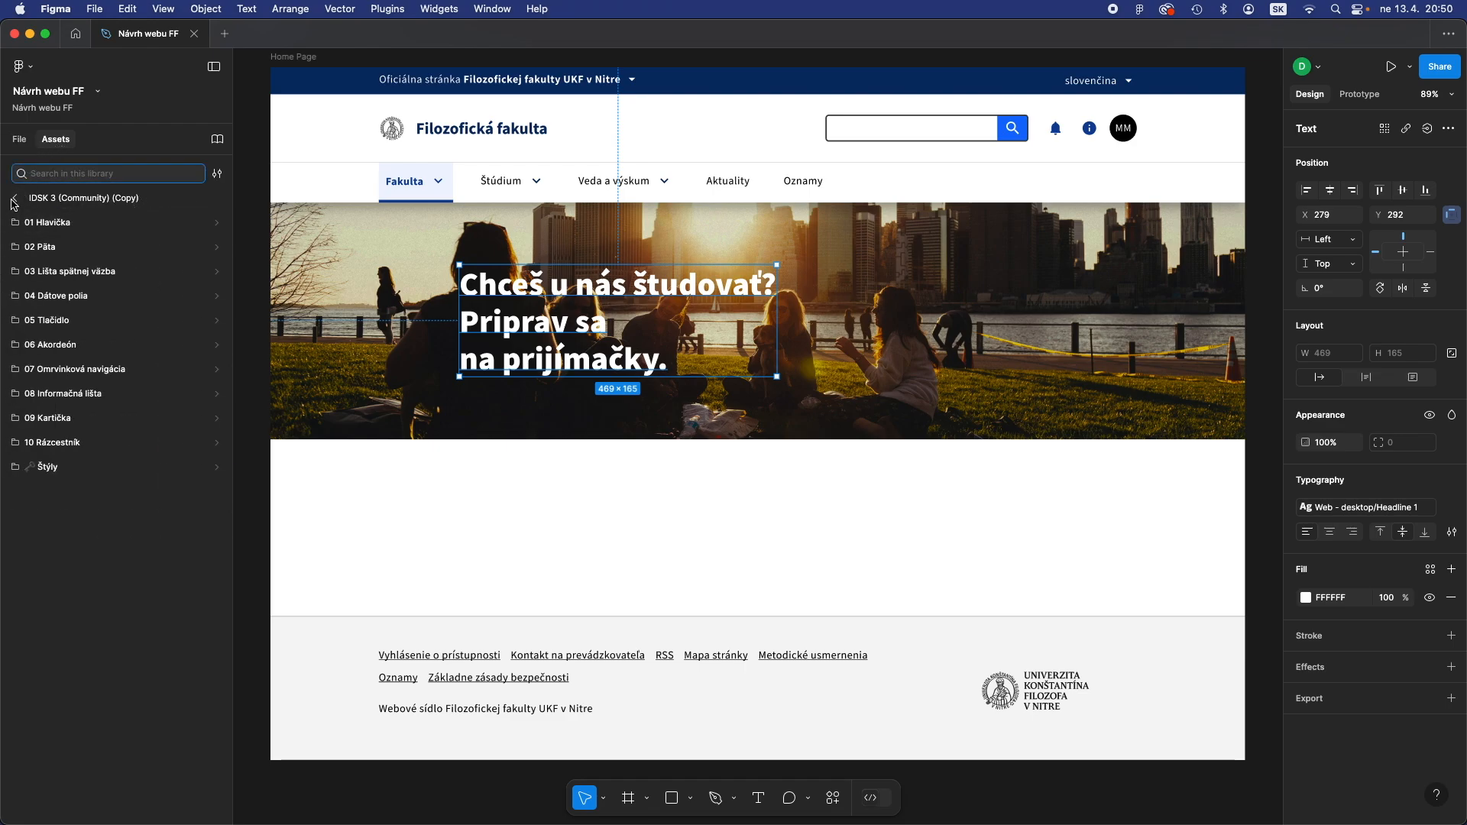
left_click(15, 198)
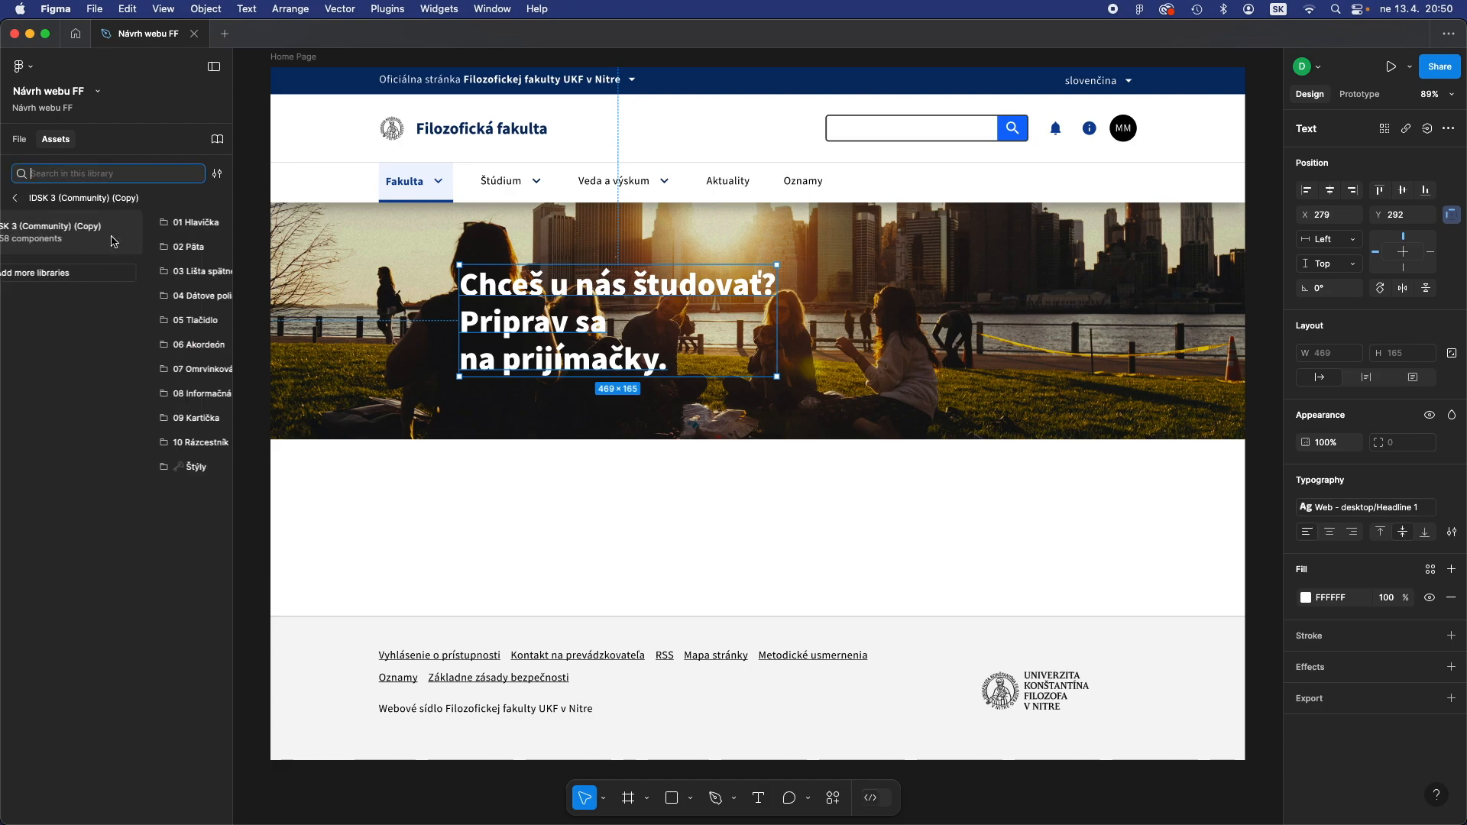
left_click(113, 239)
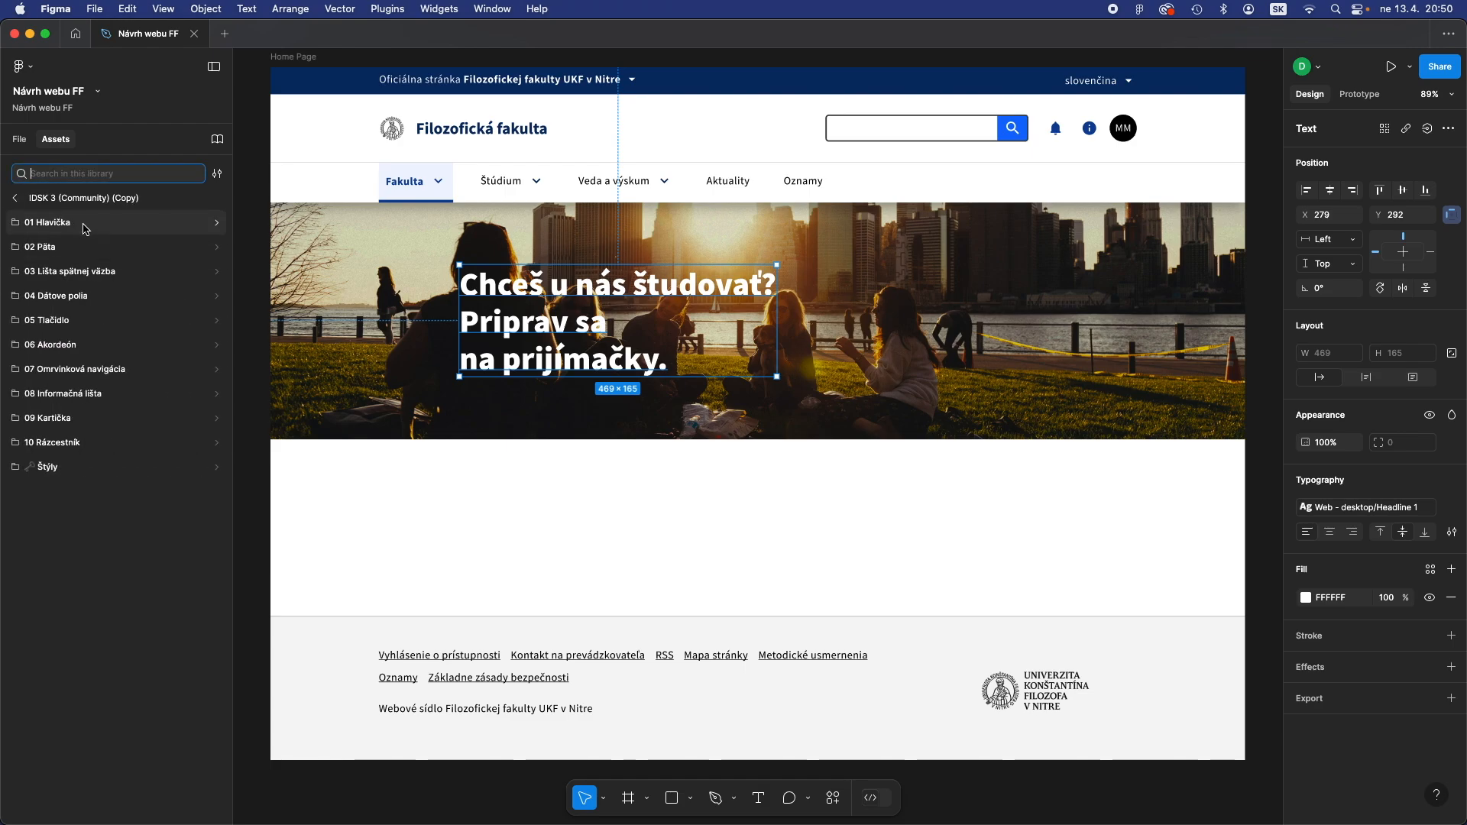
left_click(60, 321)
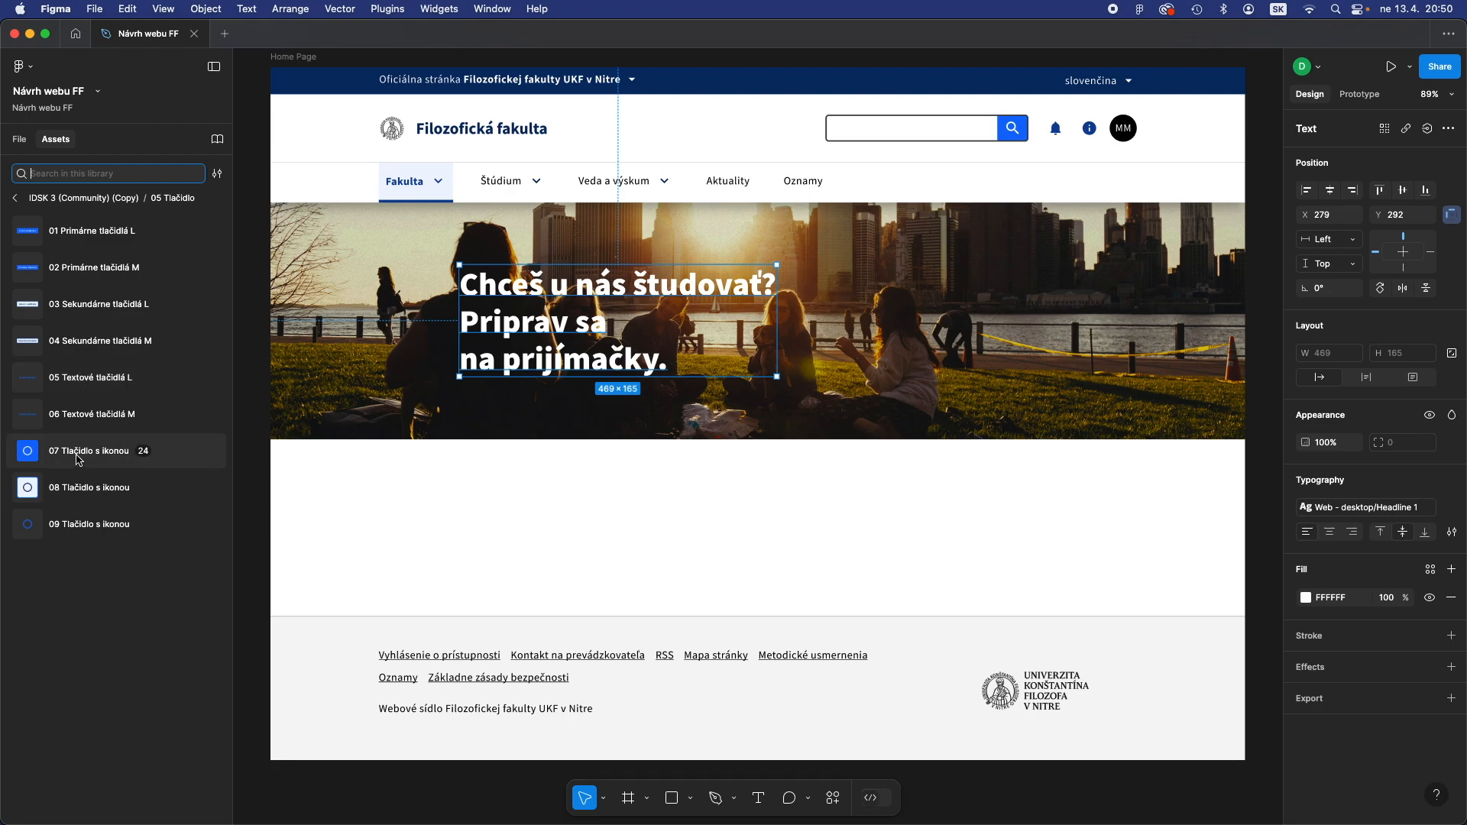
left_click(80, 233)
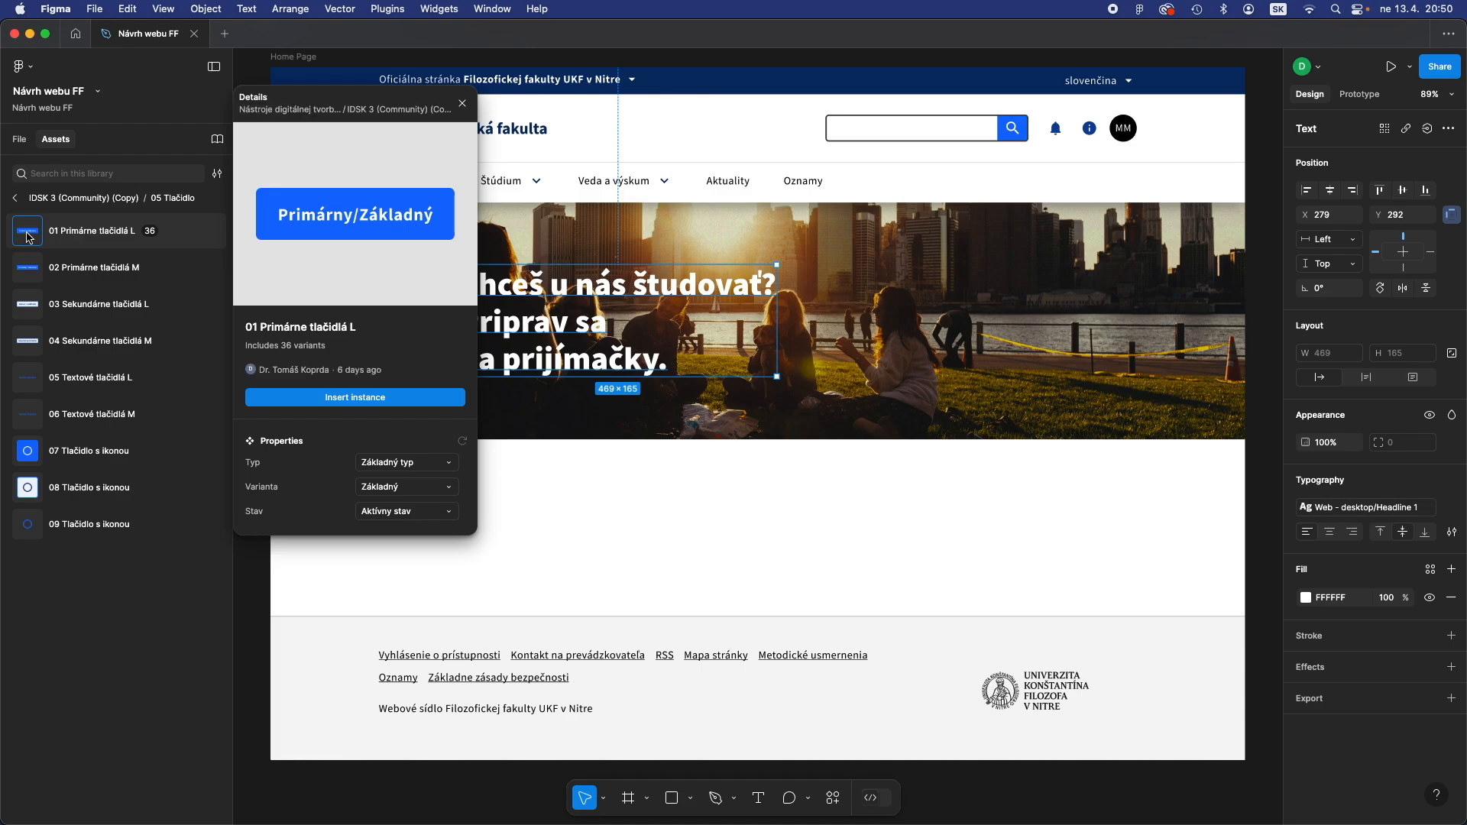
left_click(29, 233)
left_click_drag(29, 233, 582, 415)
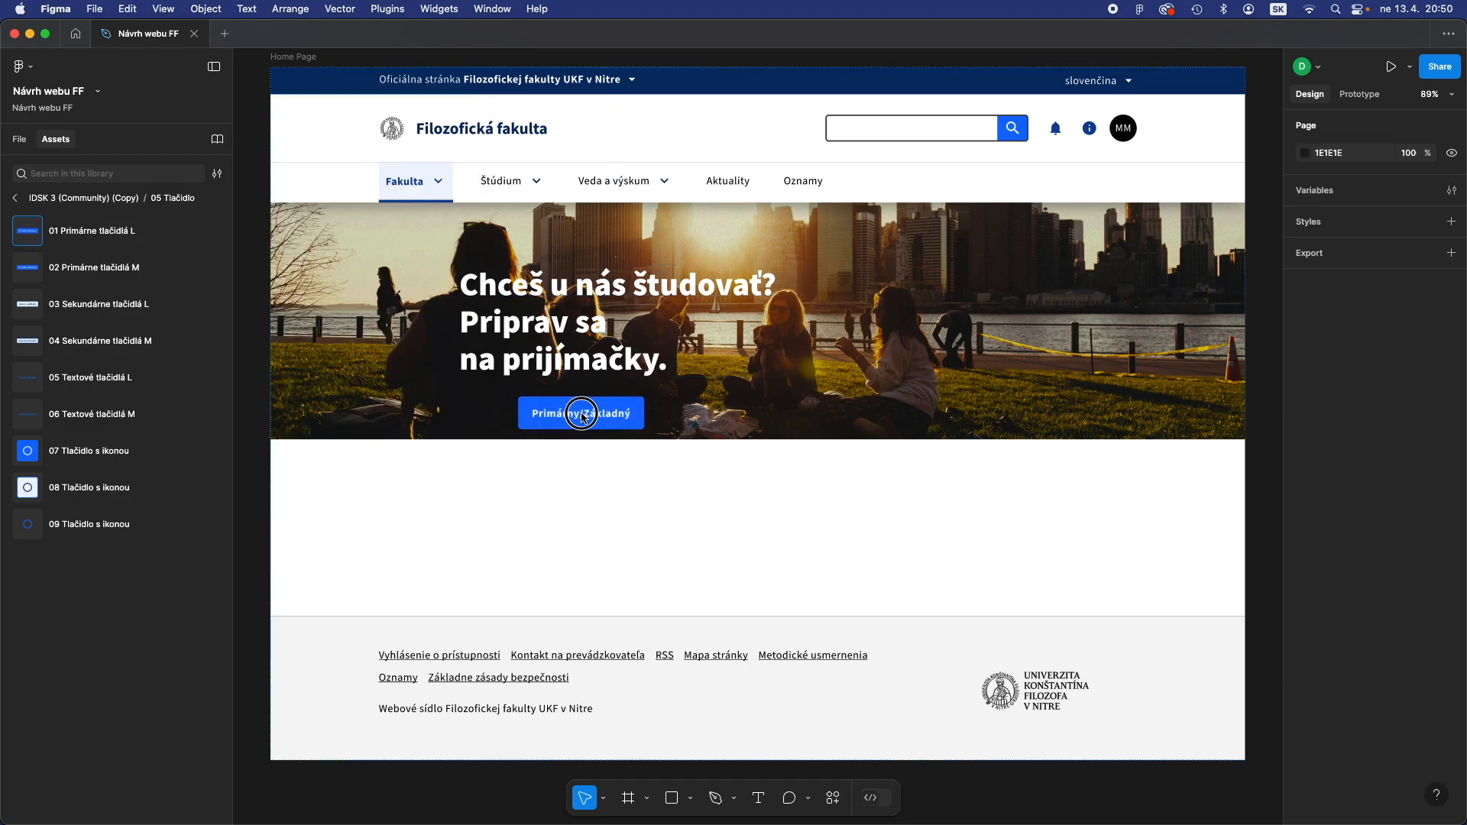
scroll(586, 416, "down", 1)
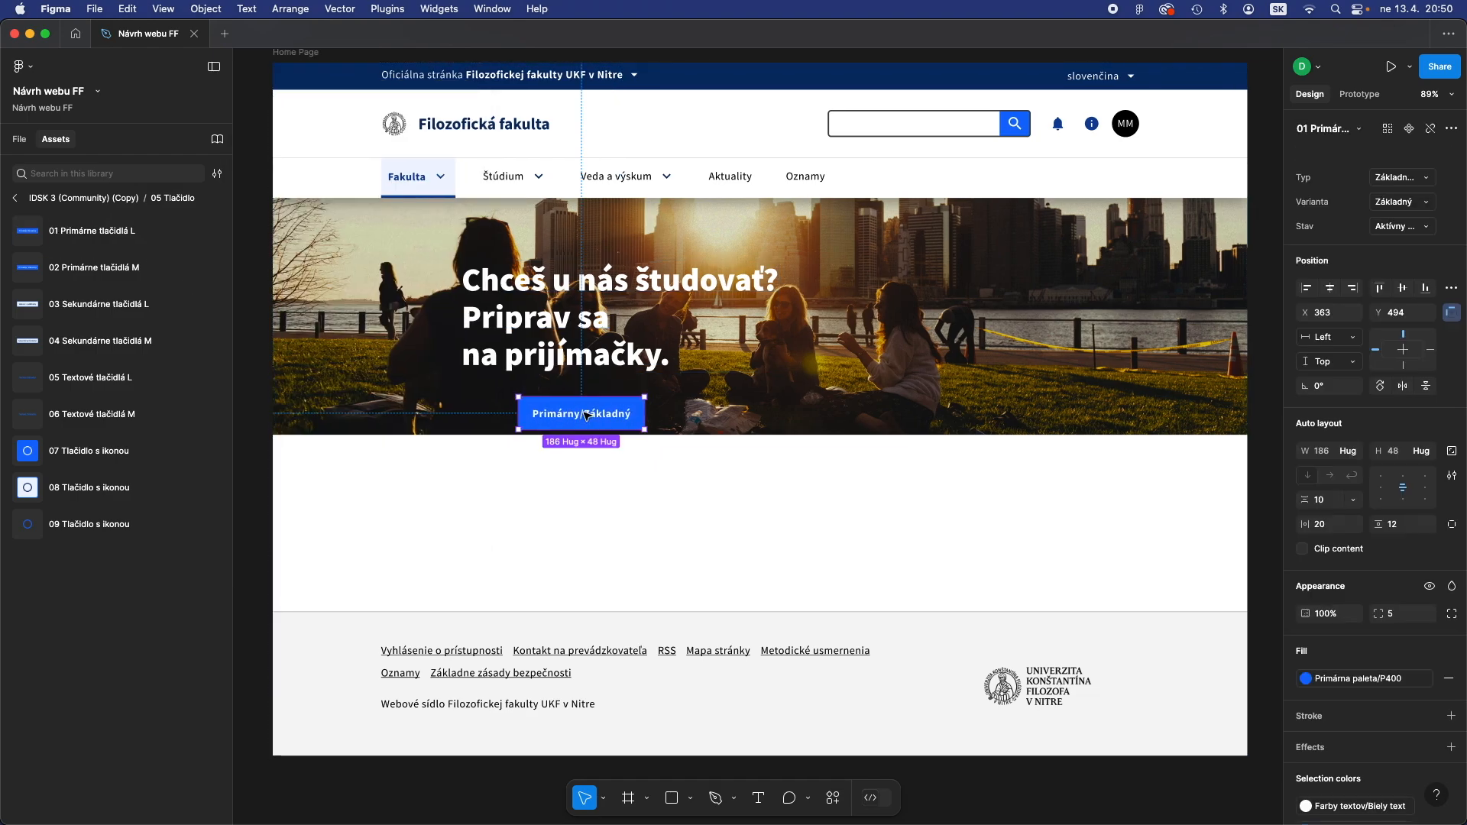
left_click_drag(614, 404, 561, 398)
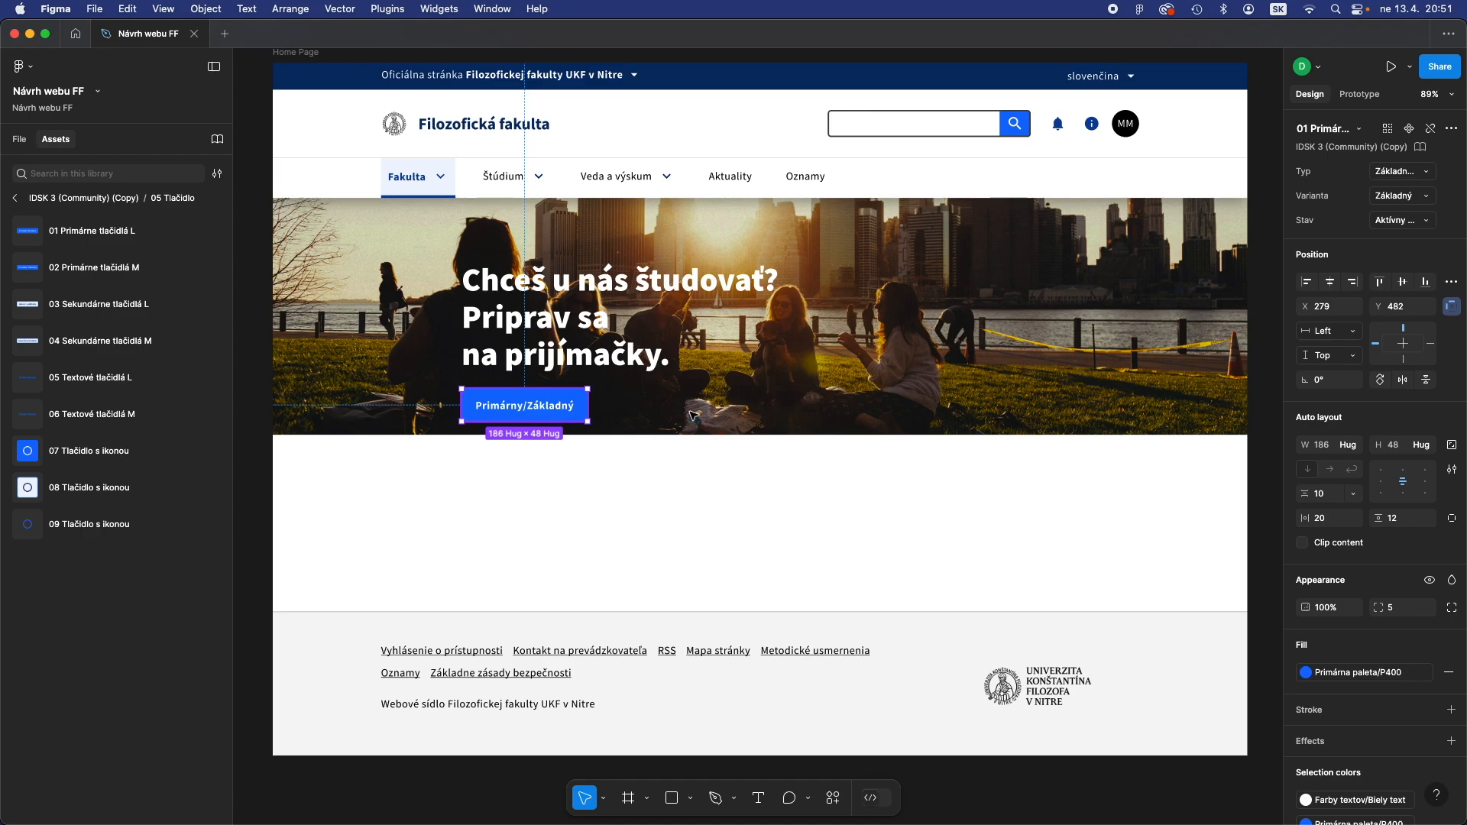
Try Úspešný typ as the banner button's Typ, and switch it to Upozorňovací typ
left_click(1411, 173)
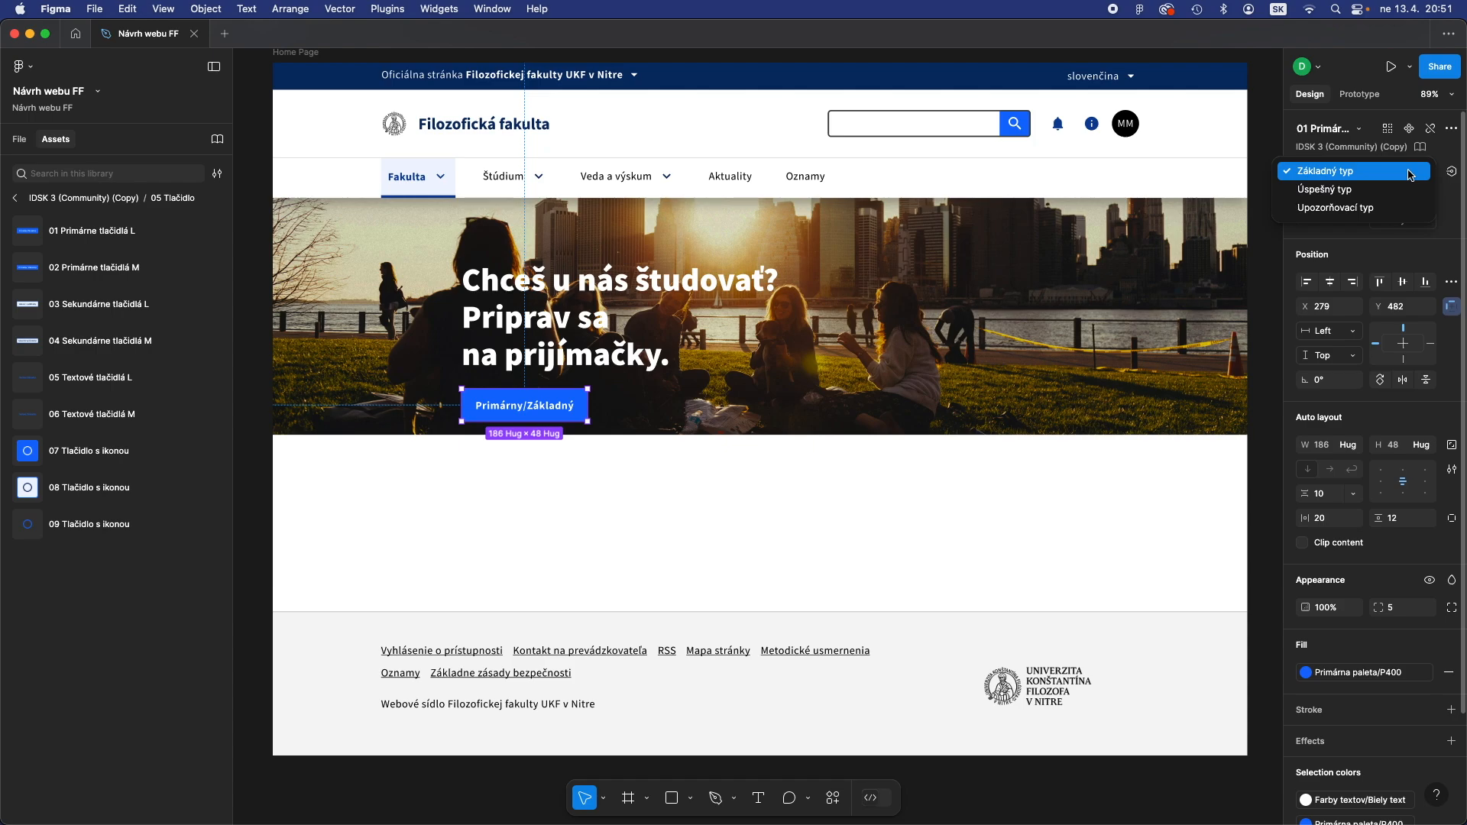
left_click(1406, 190)
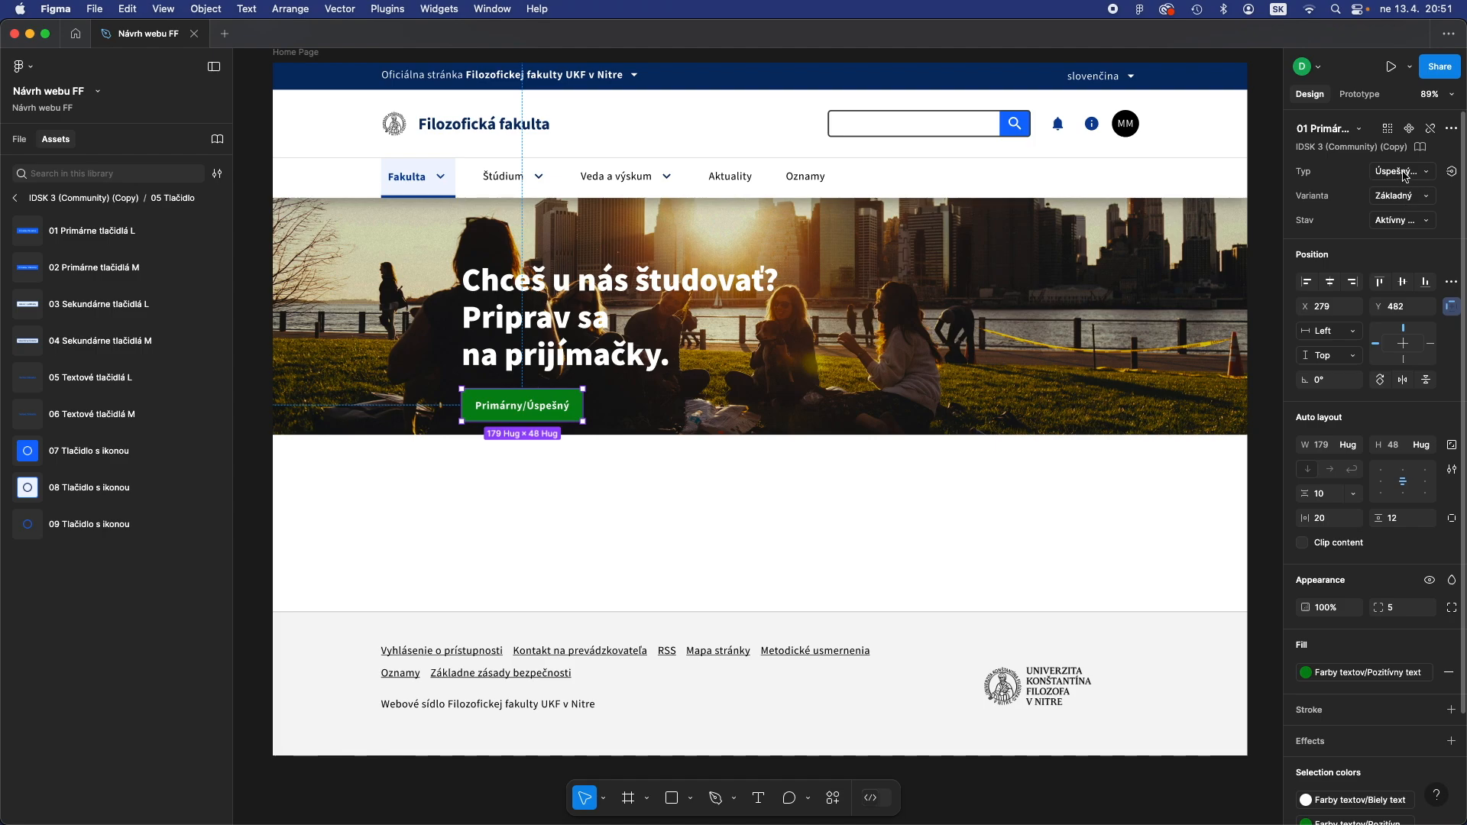
left_click(1406, 174)
left_click(1401, 191)
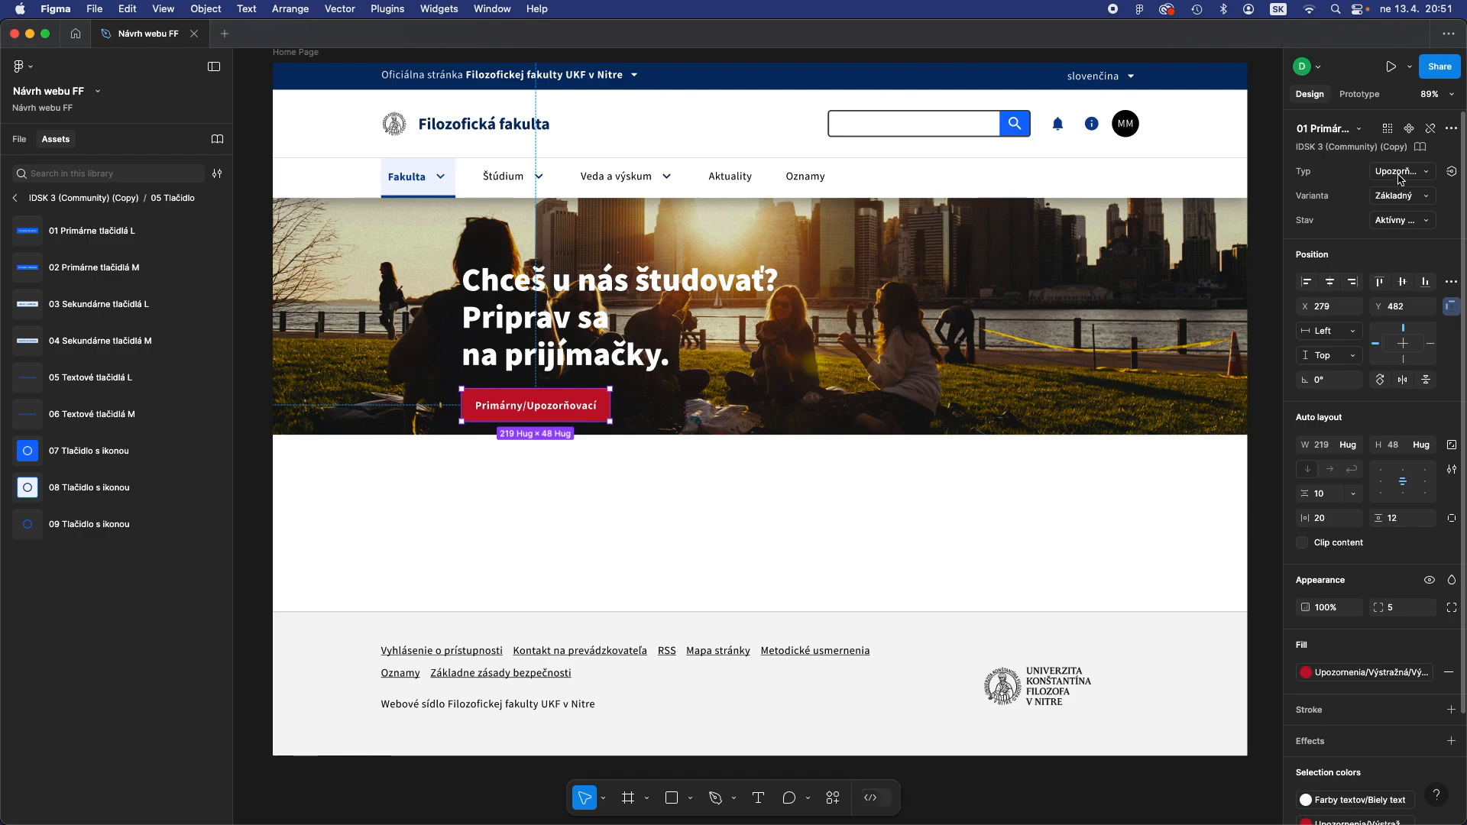
left_click(1400, 172)
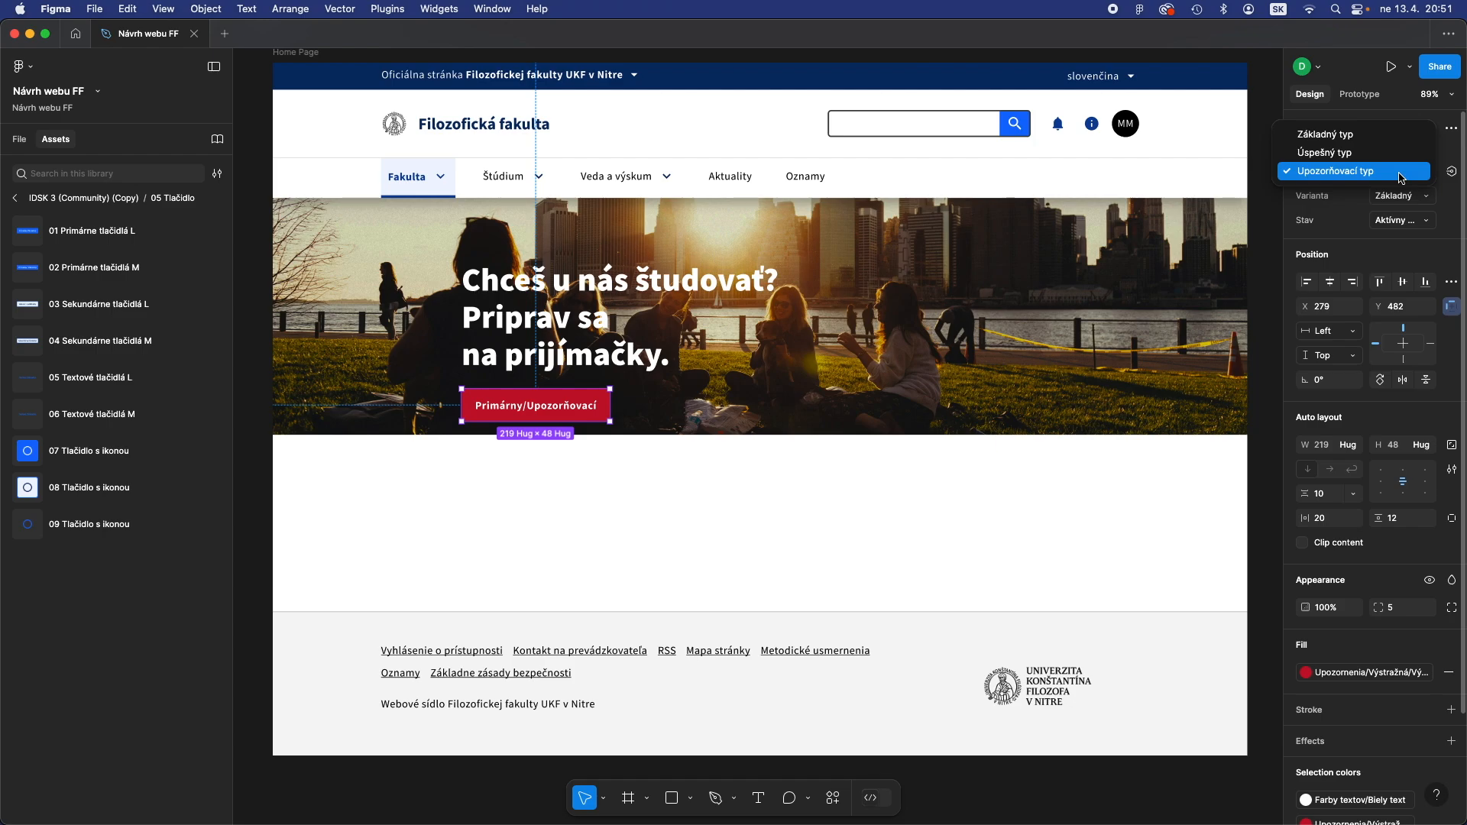
left_click(1398, 173)
Try the banner button's Varianta S ikonou vľavo, and switch it to S ikonou v pravo
left_click(1412, 198)
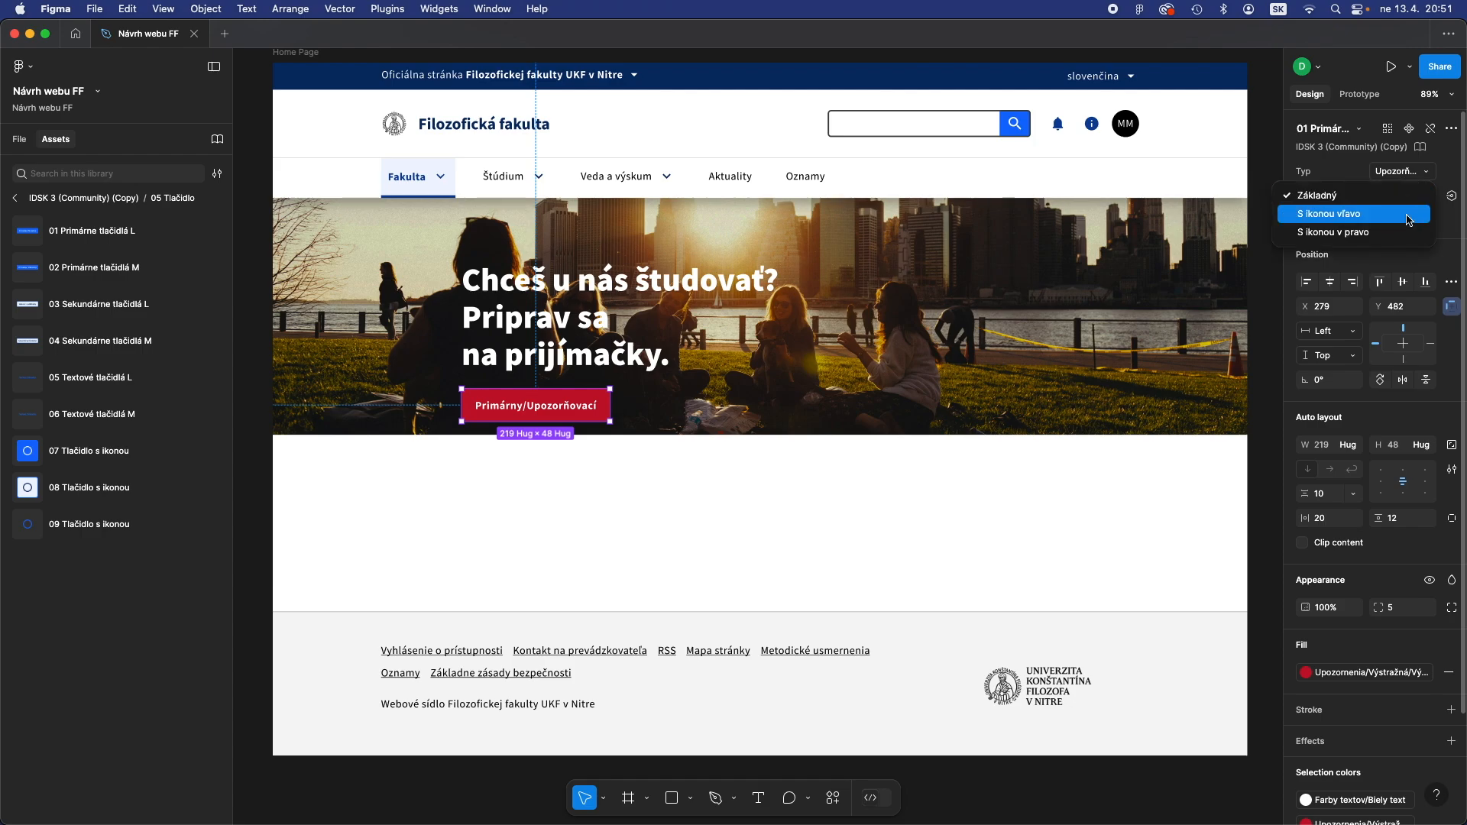
left_click(1412, 214)
left_click(1410, 196)
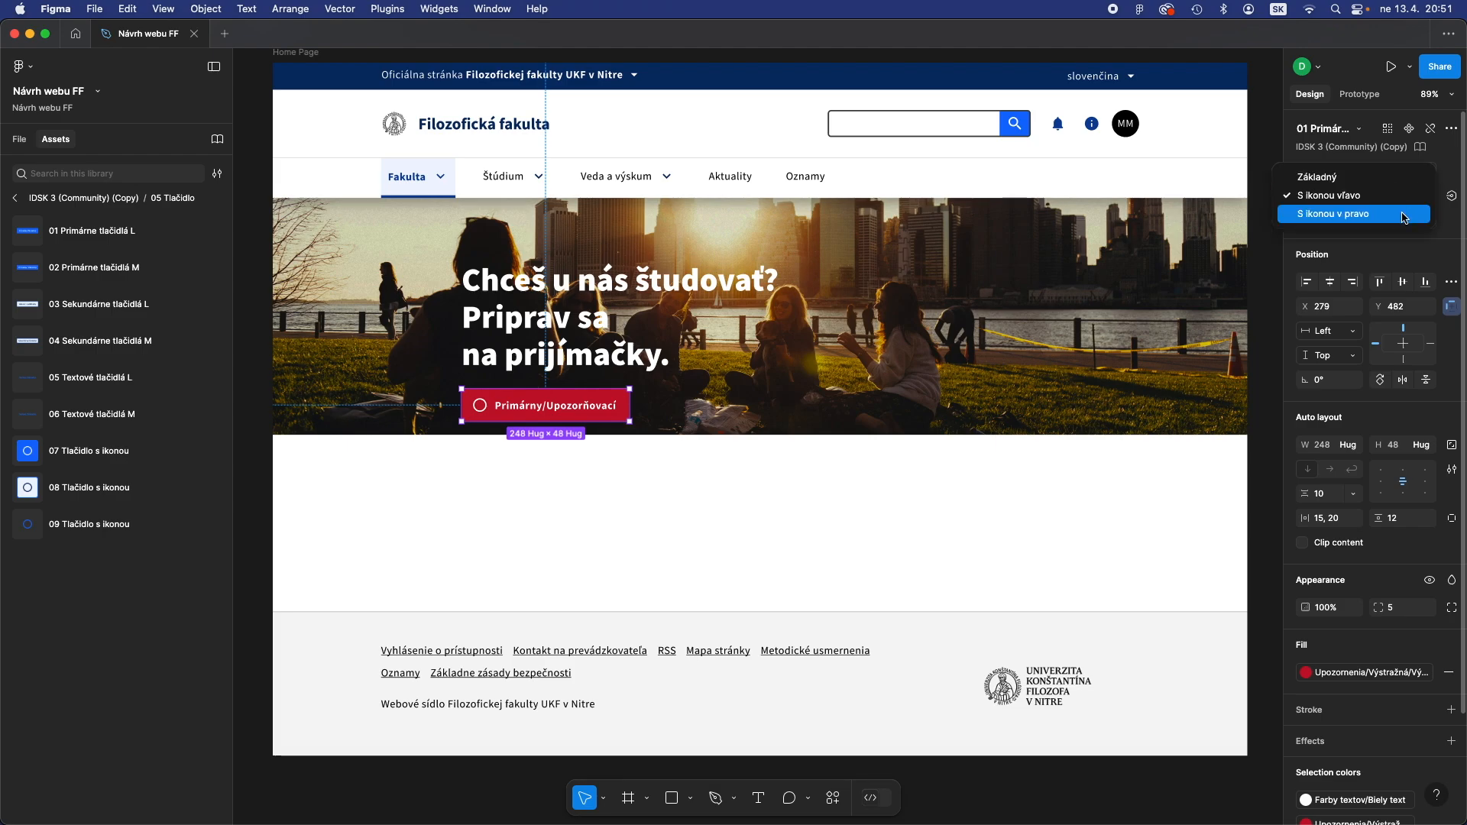
left_click(1404, 217)
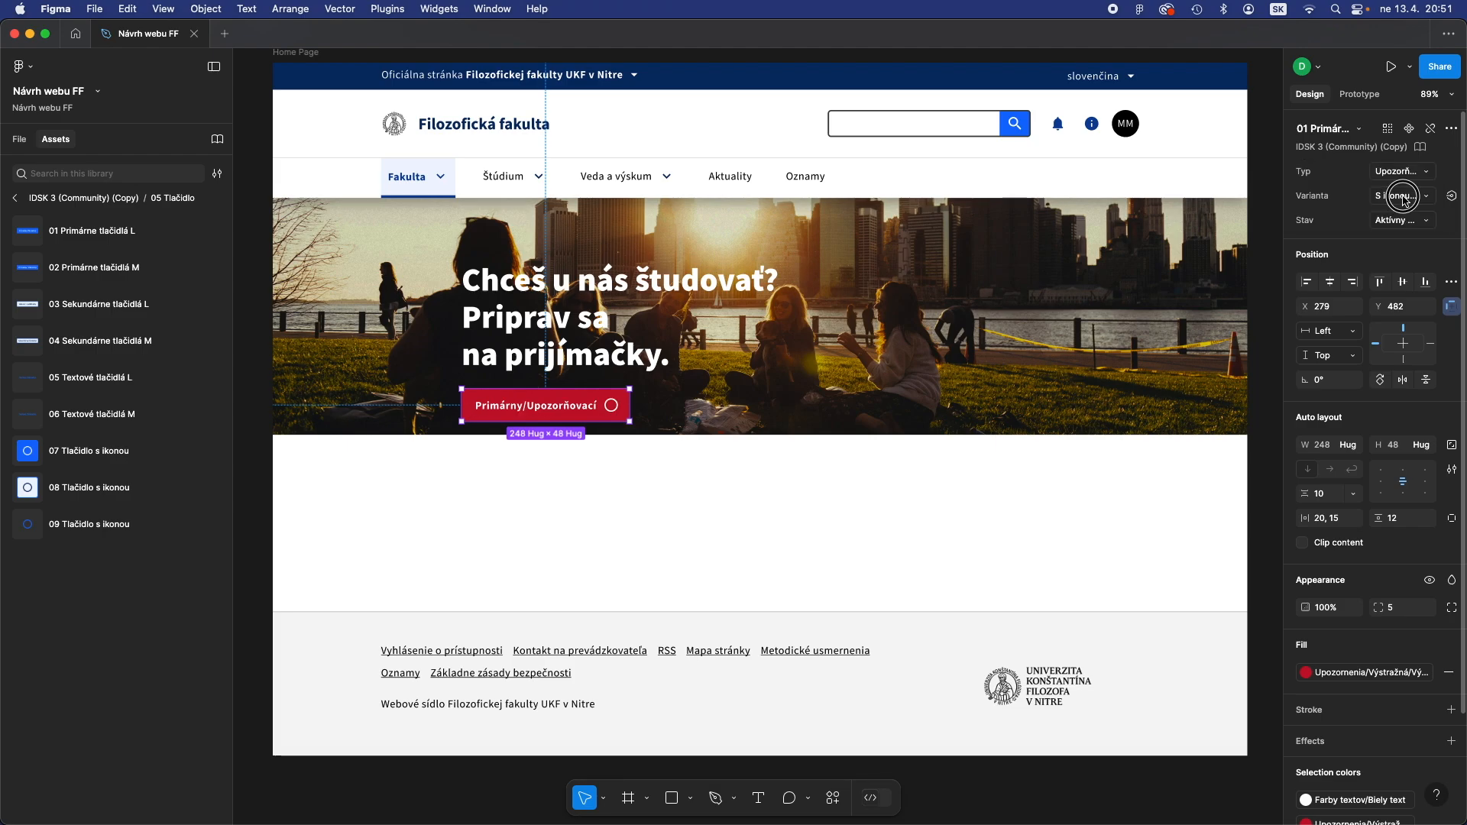
Set the banner button's Varianta to Základný
left_click(1398, 194)
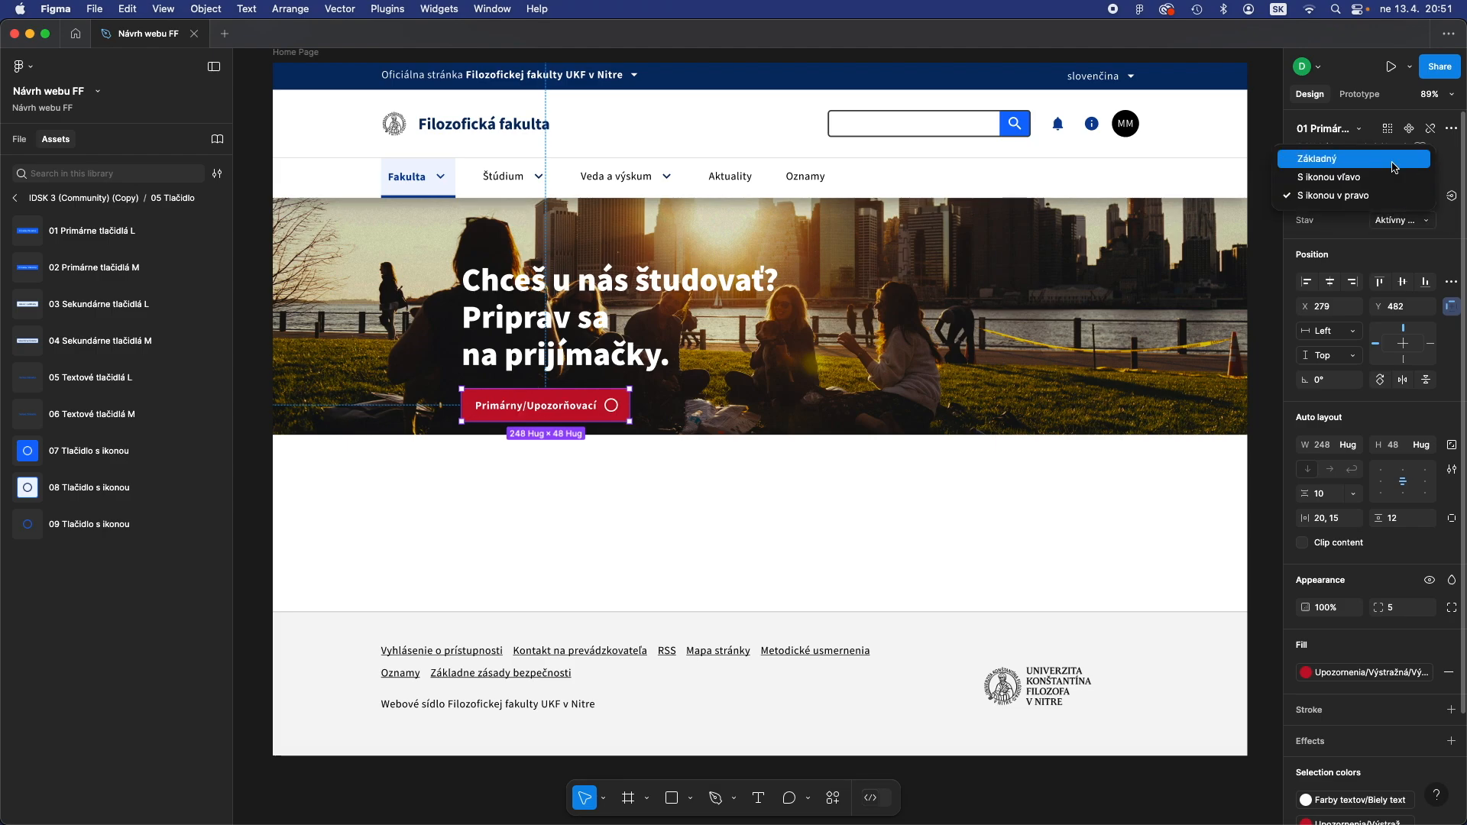
left_click(1395, 161)
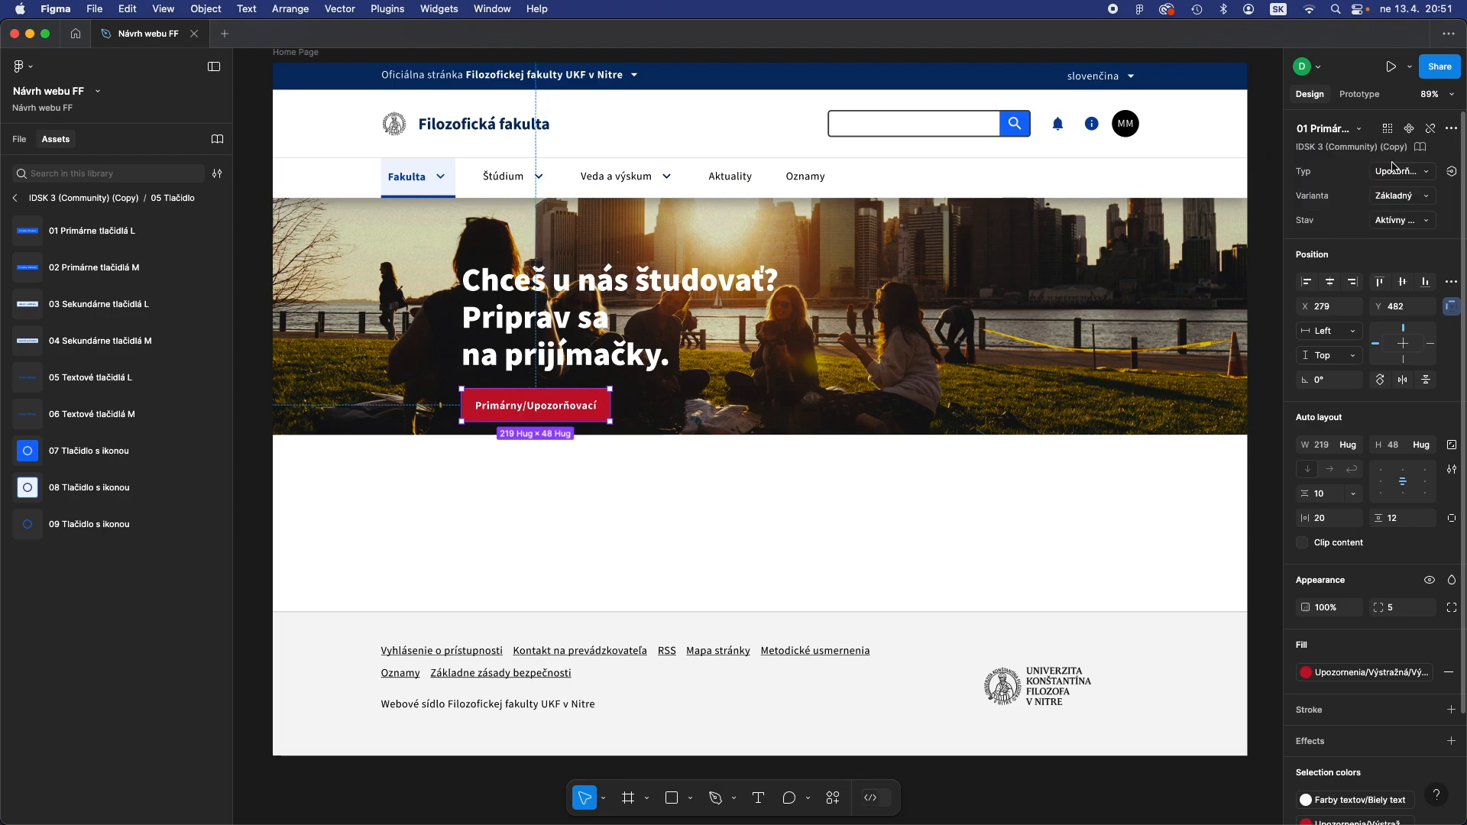
Try Vybraný stav, Stlačený stav and Neaktívny stav as the banner button's Stav, and switch it back to Aktívny stav
left_click(1422, 221)
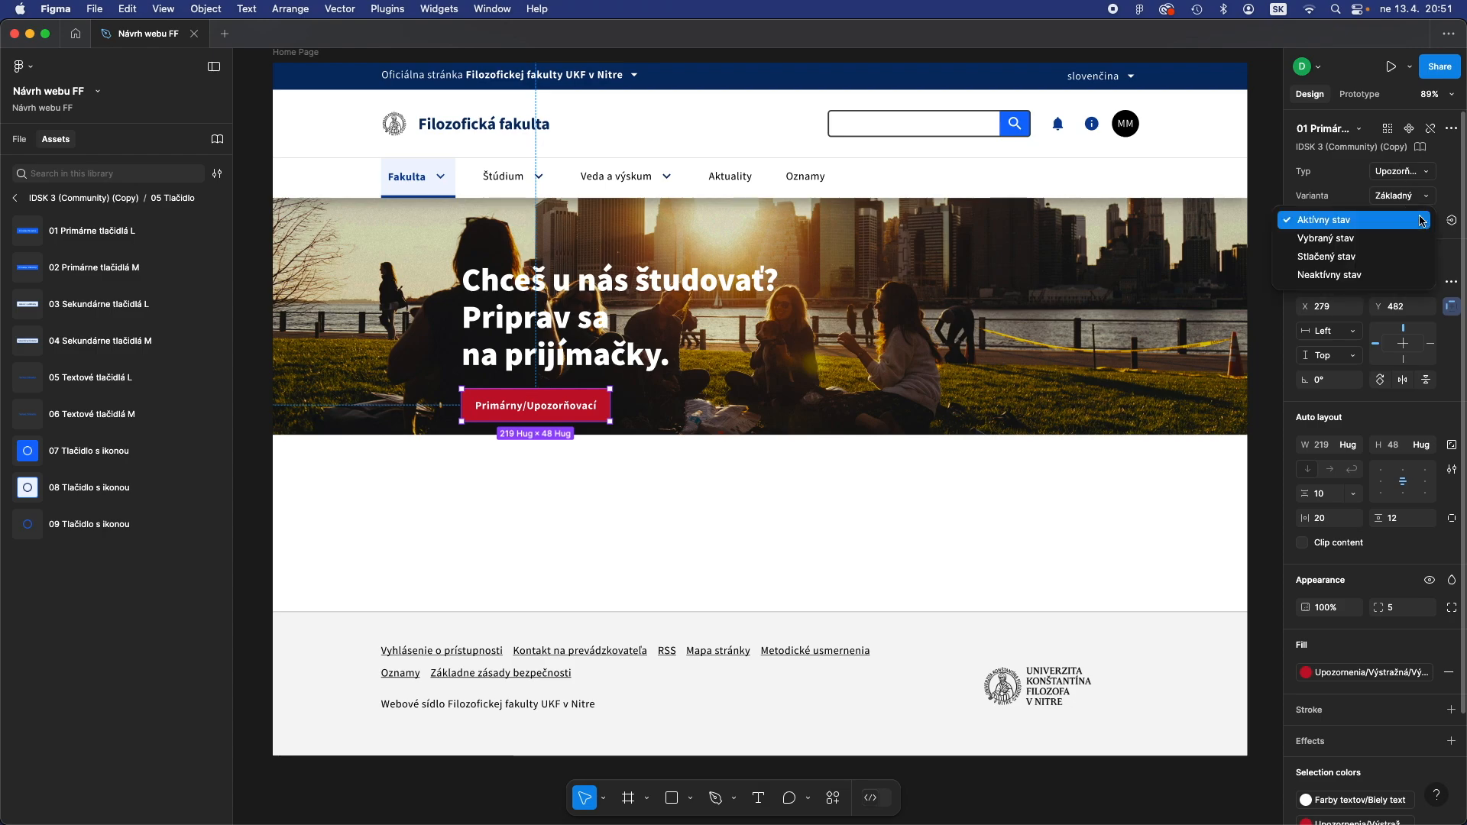
left_click(1417, 239)
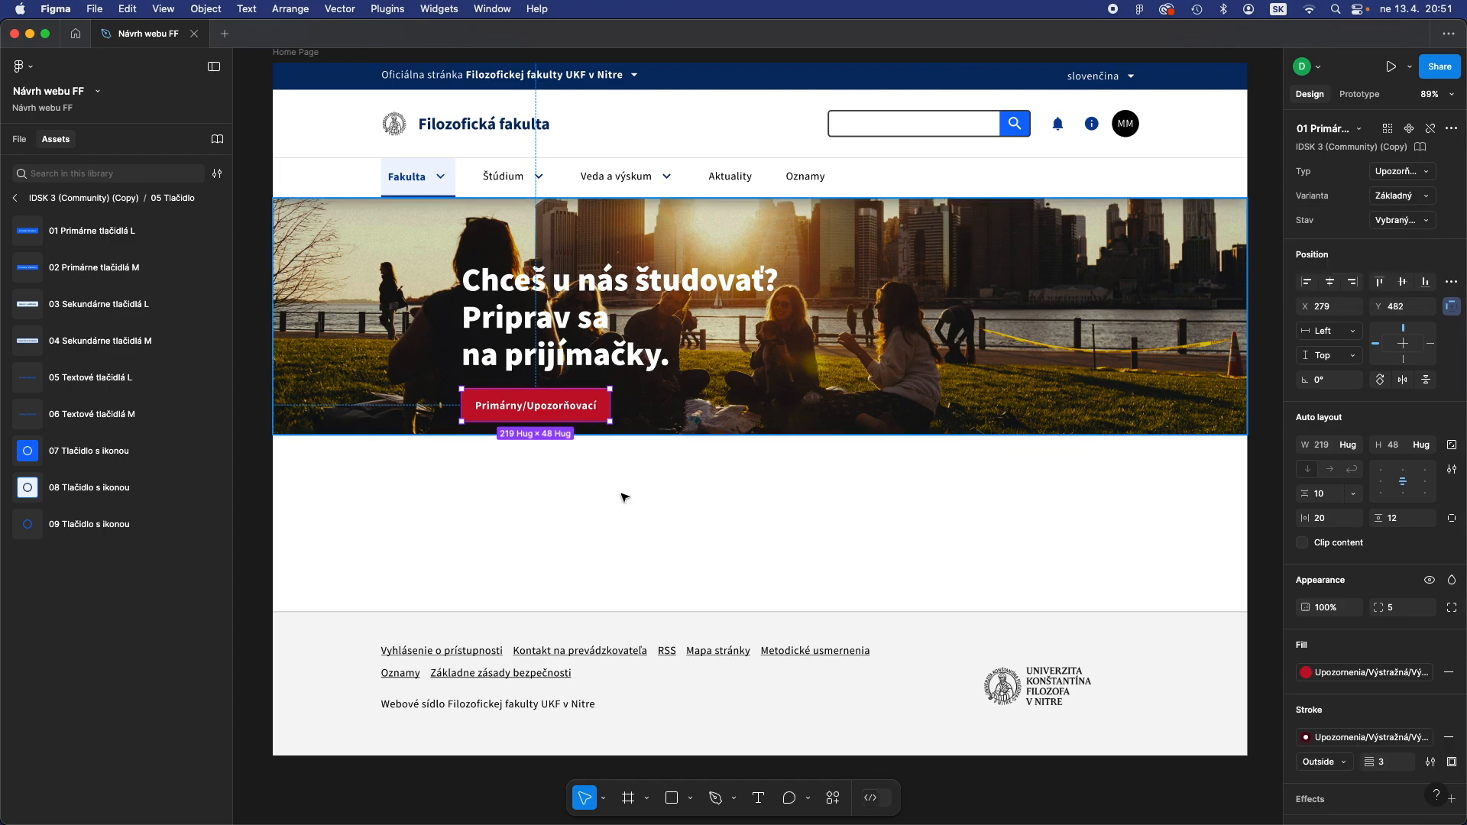
left_click(599, 507)
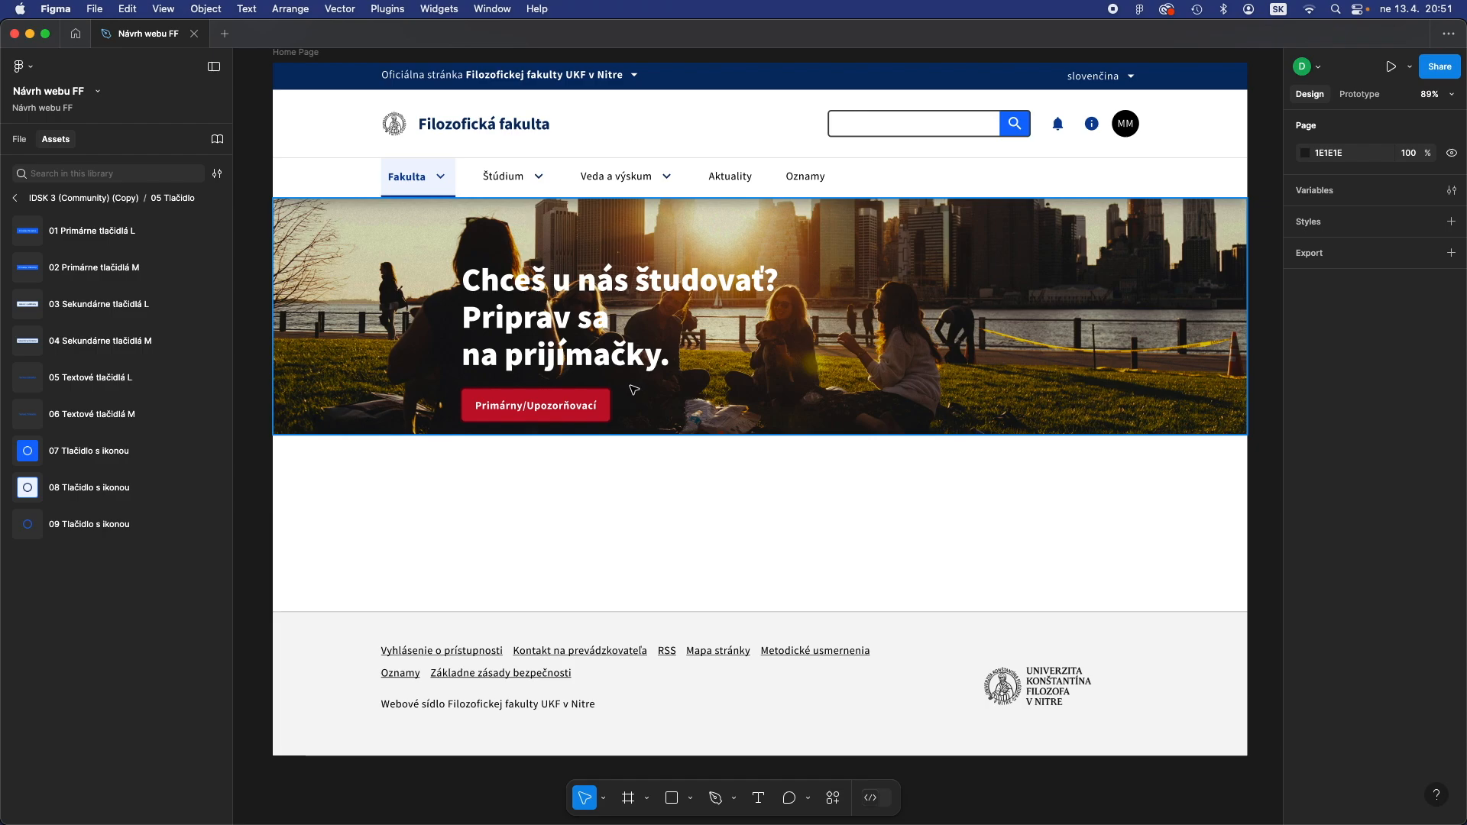
left_click(596, 412)
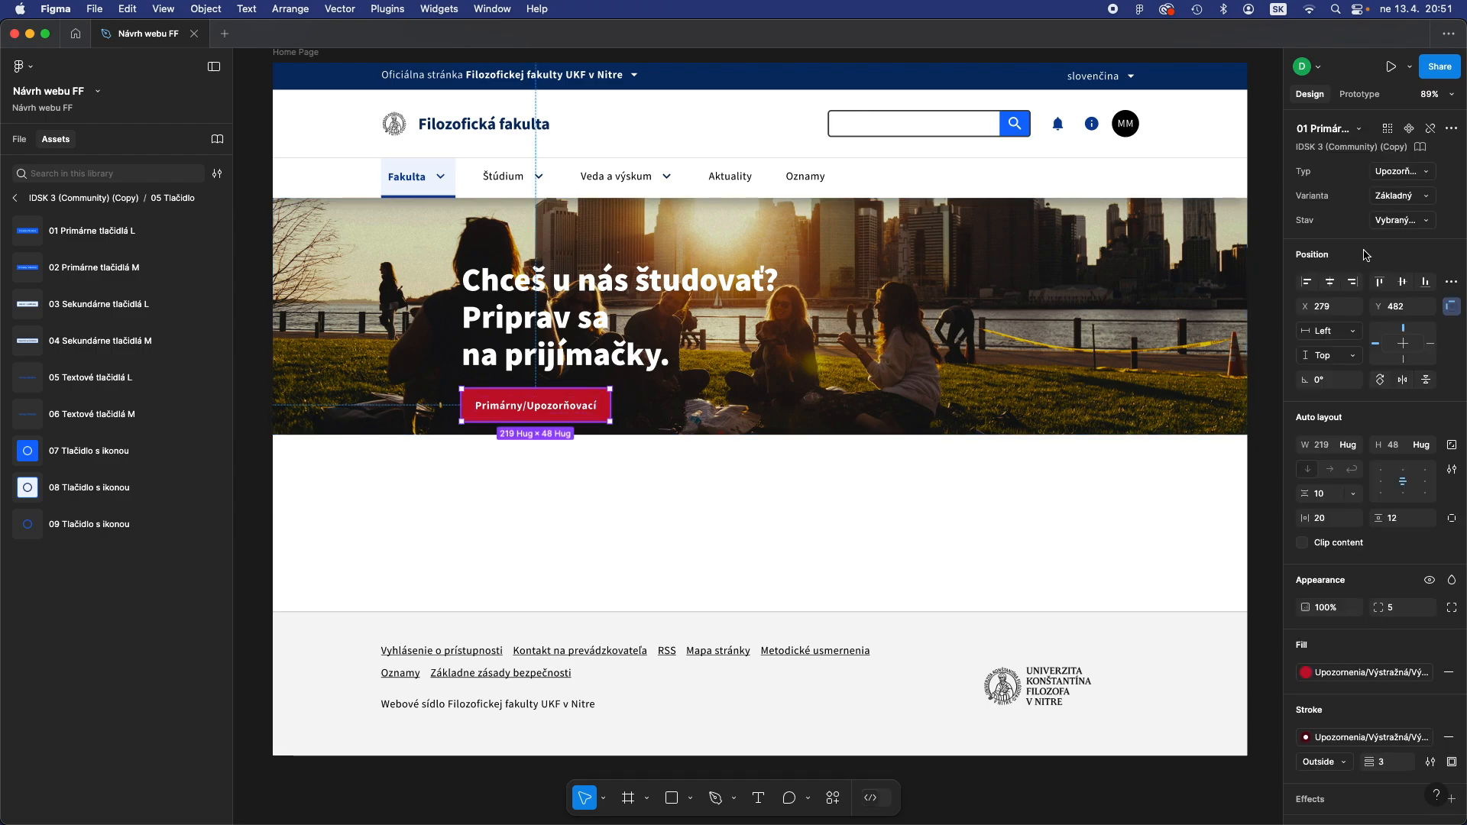
left_click(1410, 221)
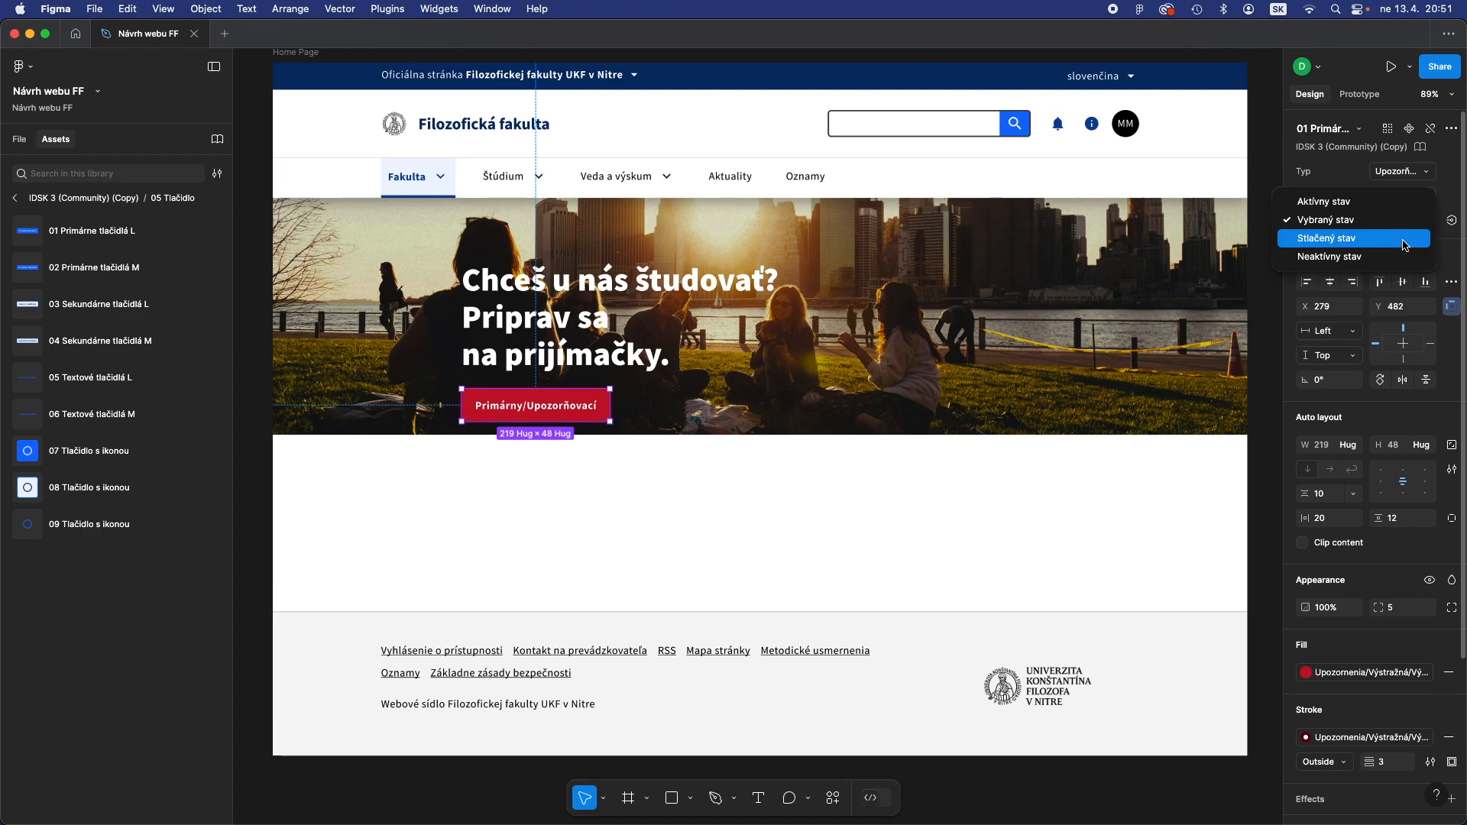
left_click(1403, 238)
left_click(1403, 223)
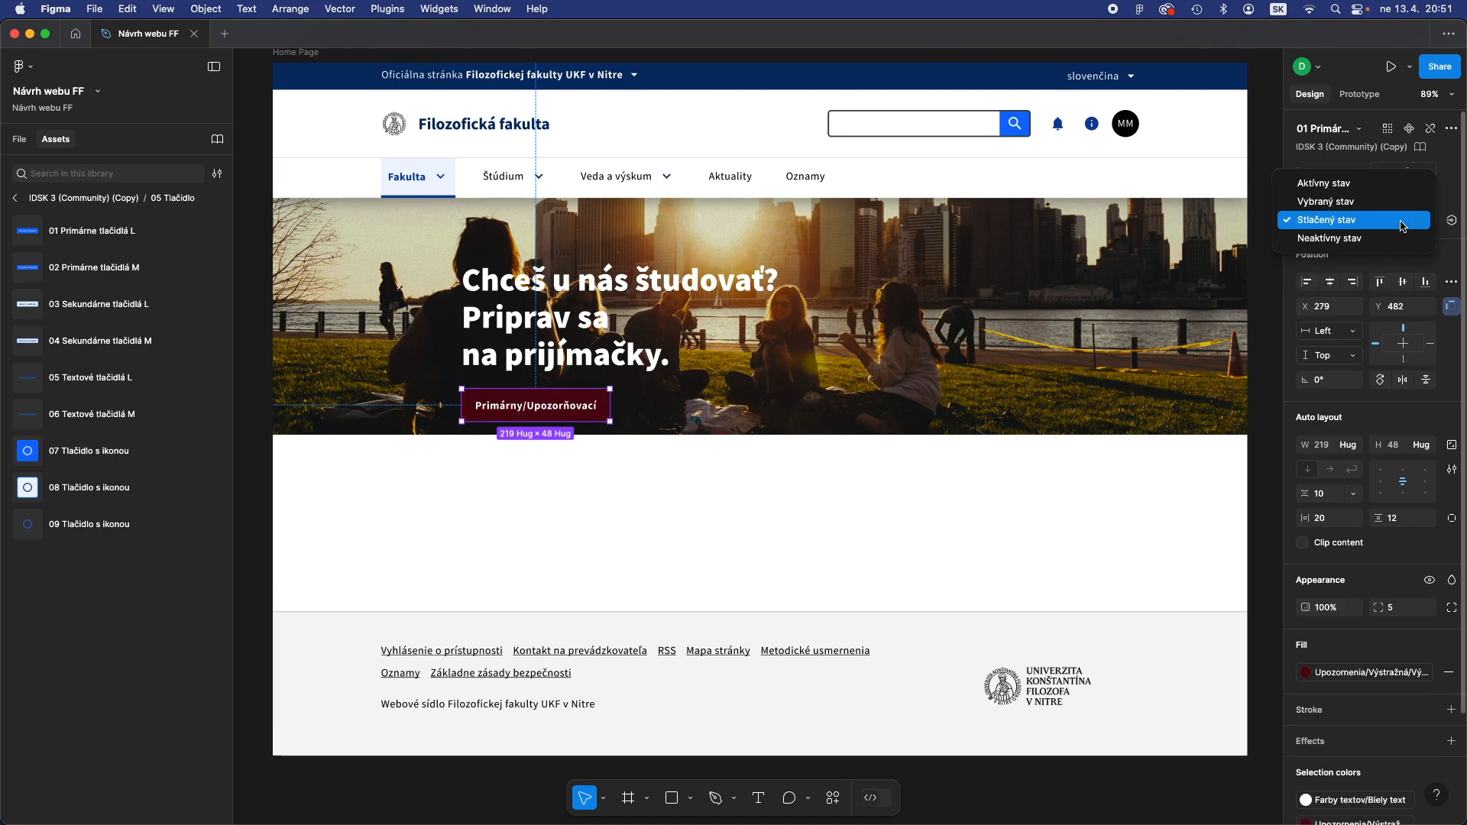
left_click(1397, 243)
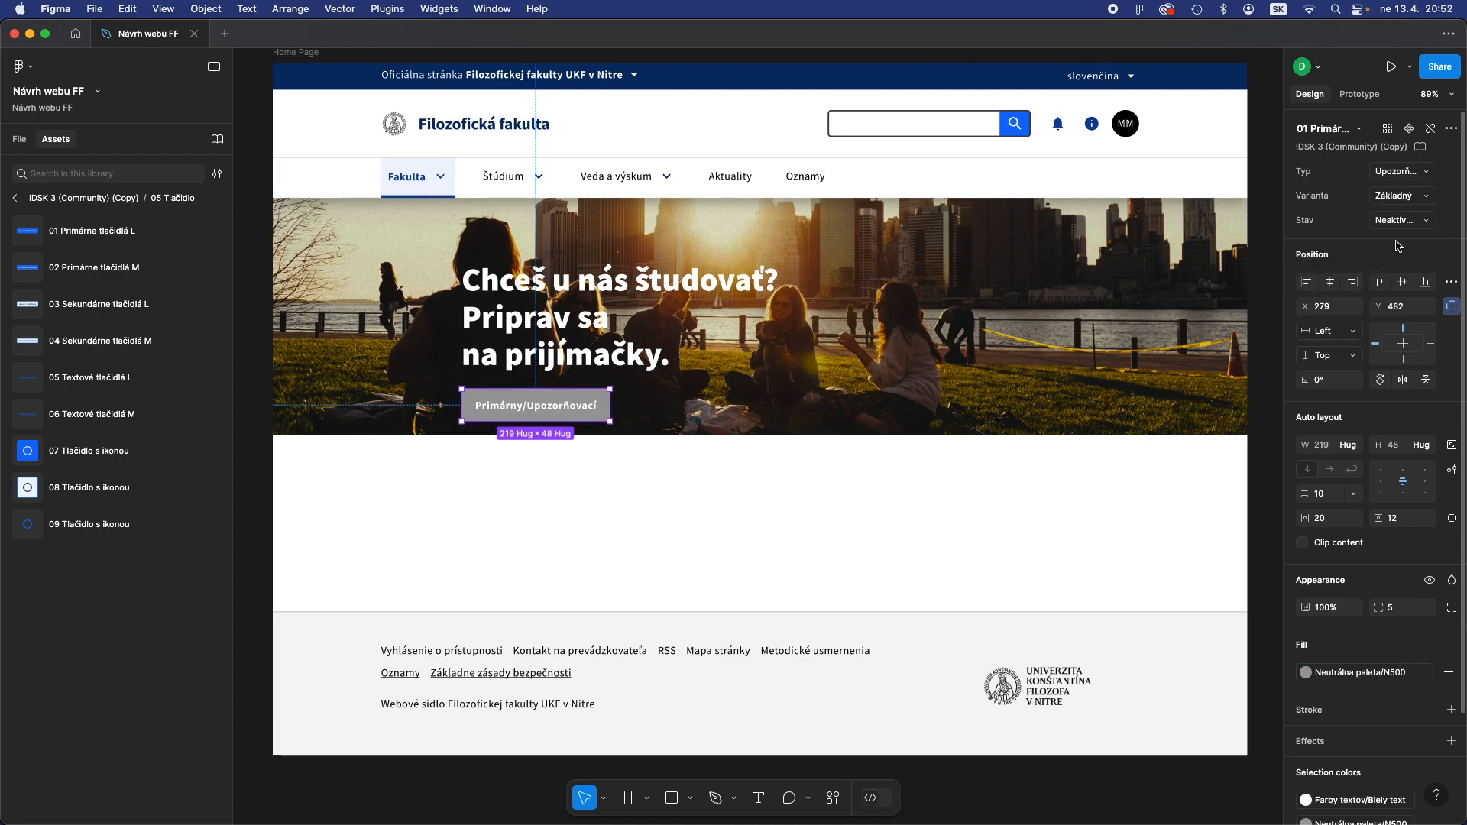
left_click(1398, 221)
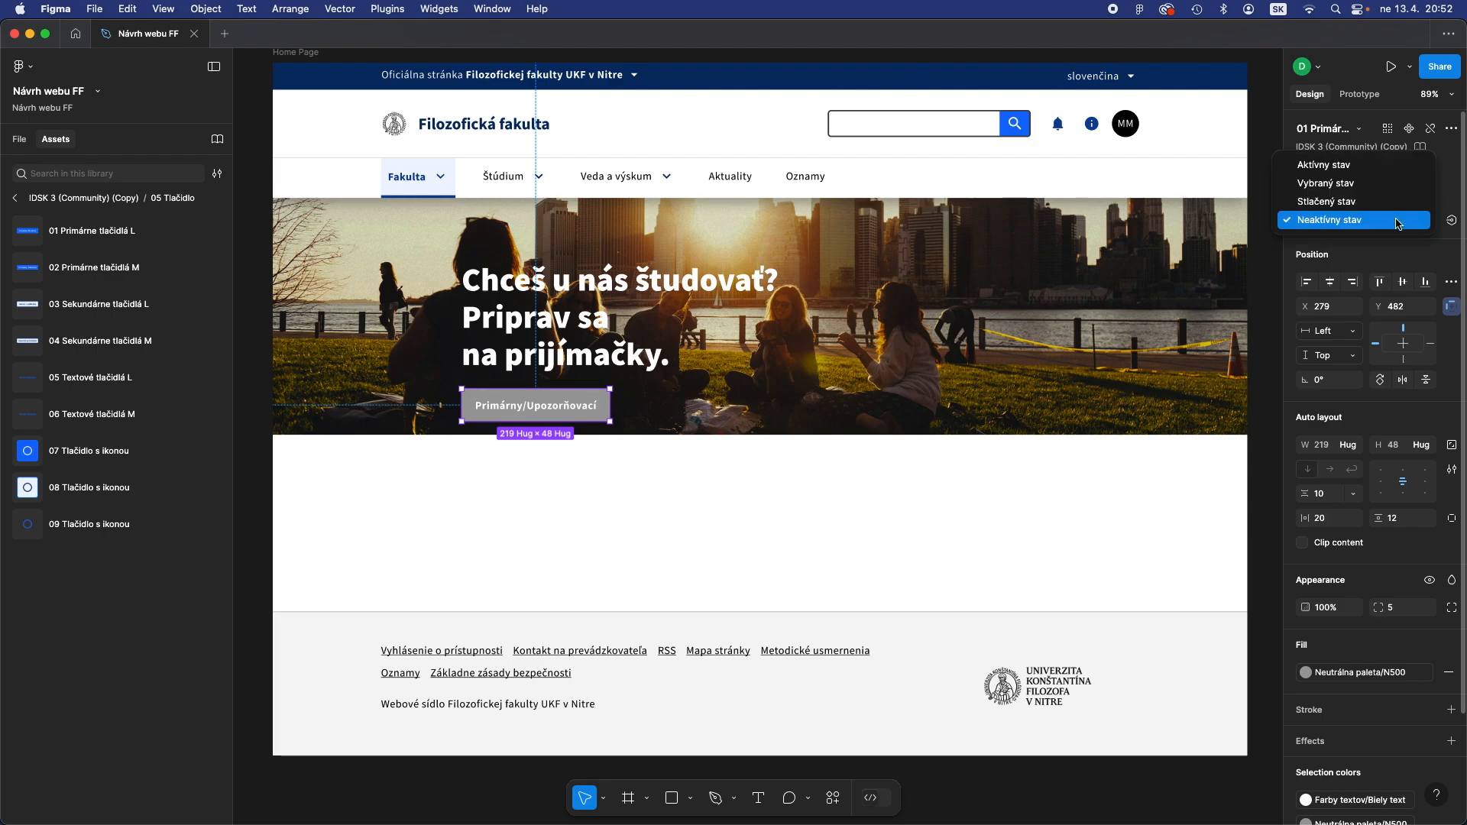
left_click(1383, 165)
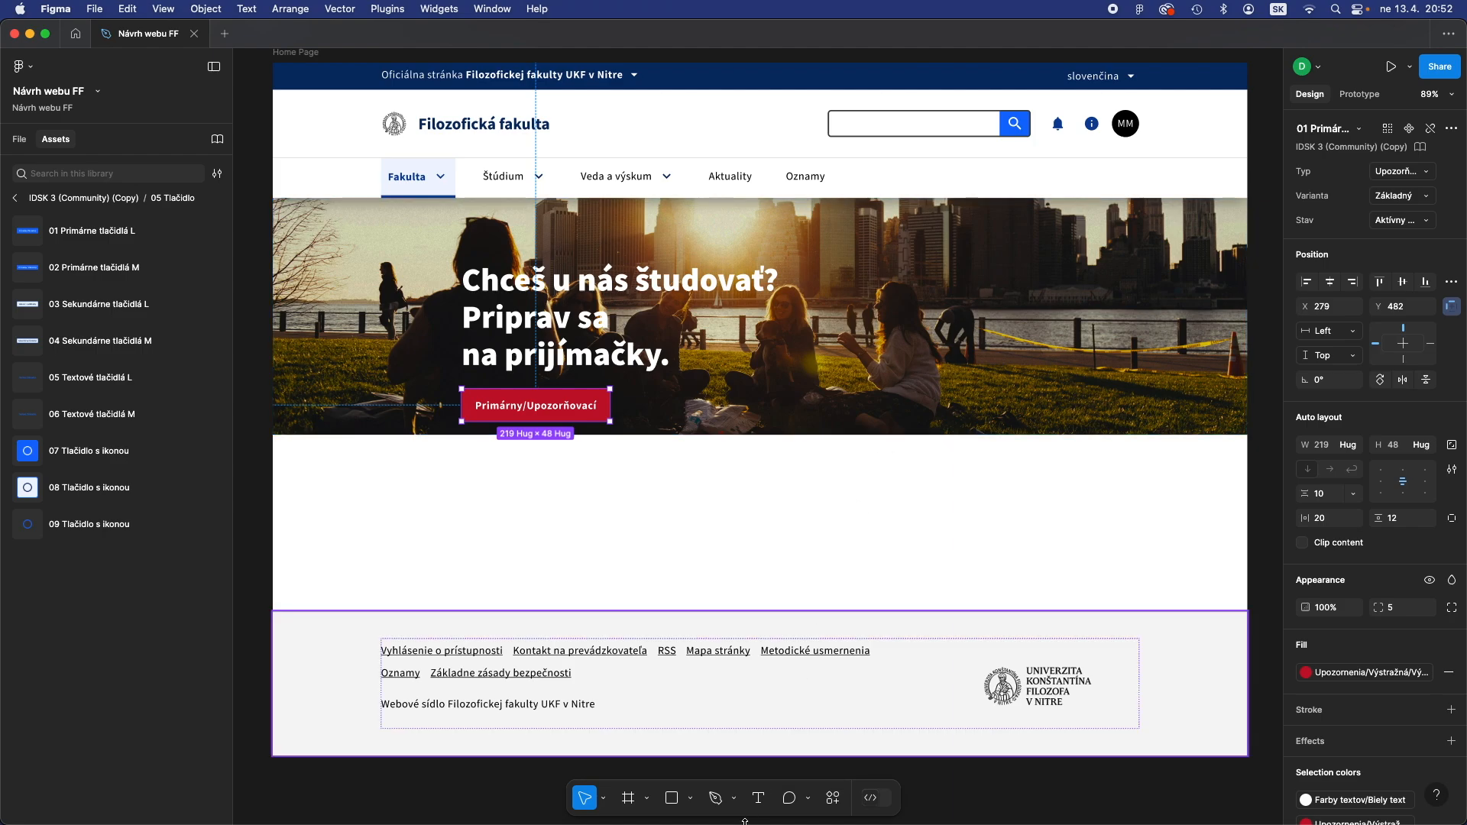
Replace the banner button's label with "Prípravný kurz" and deselect it
left_click(759, 799)
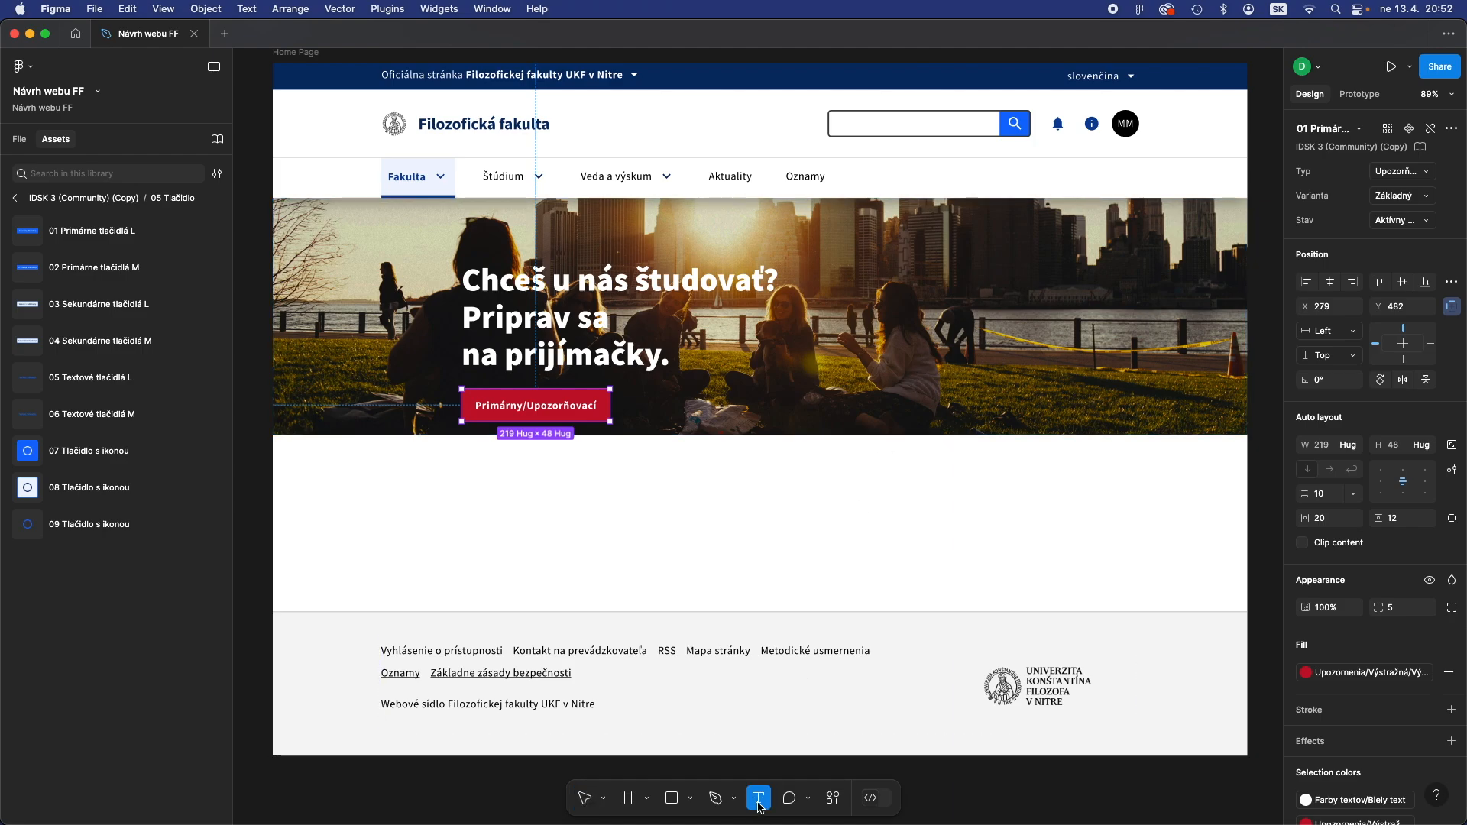
left_click_drag(596, 406, 462, 404)
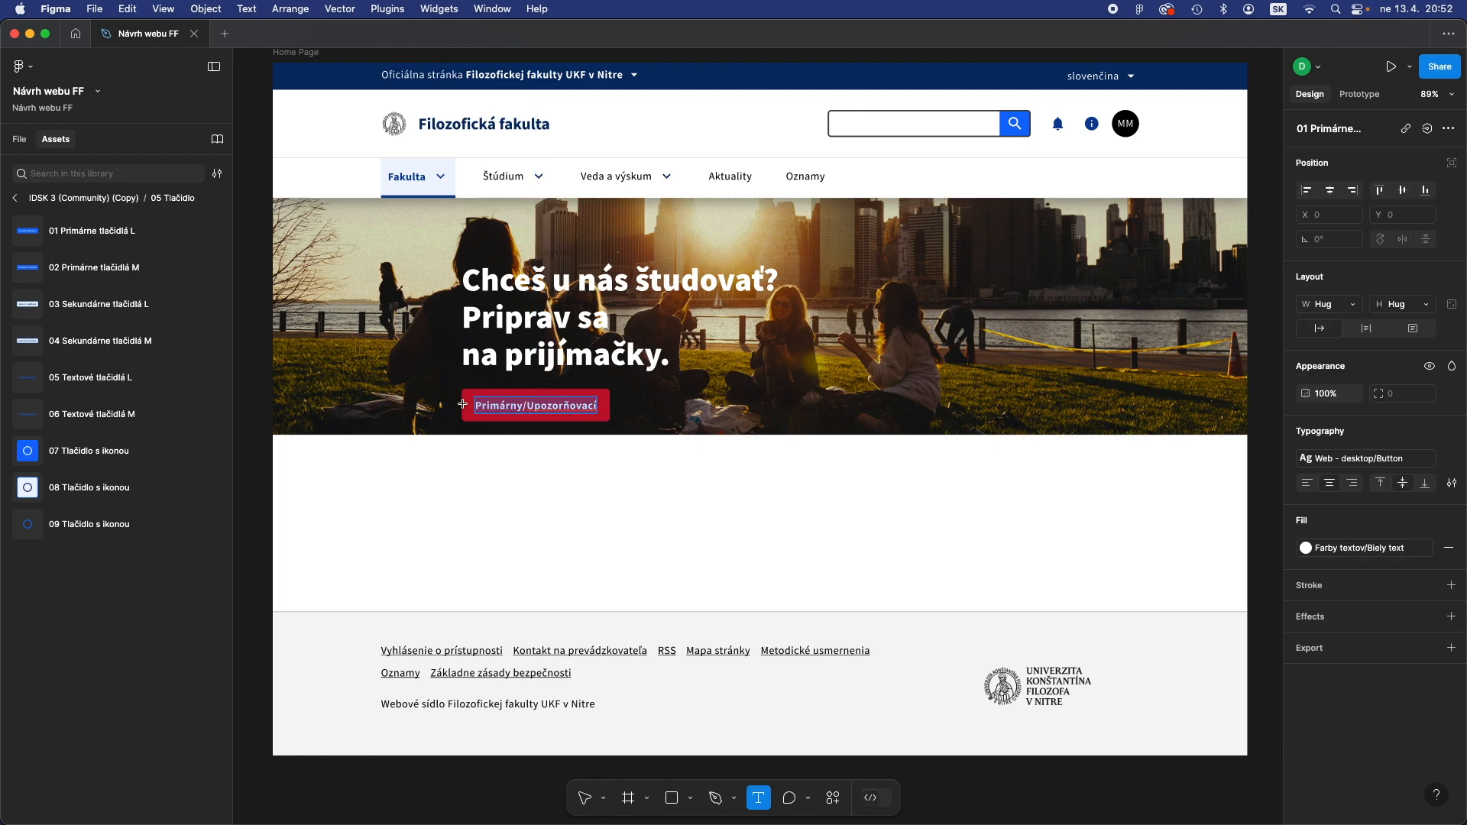
type("Prípra")
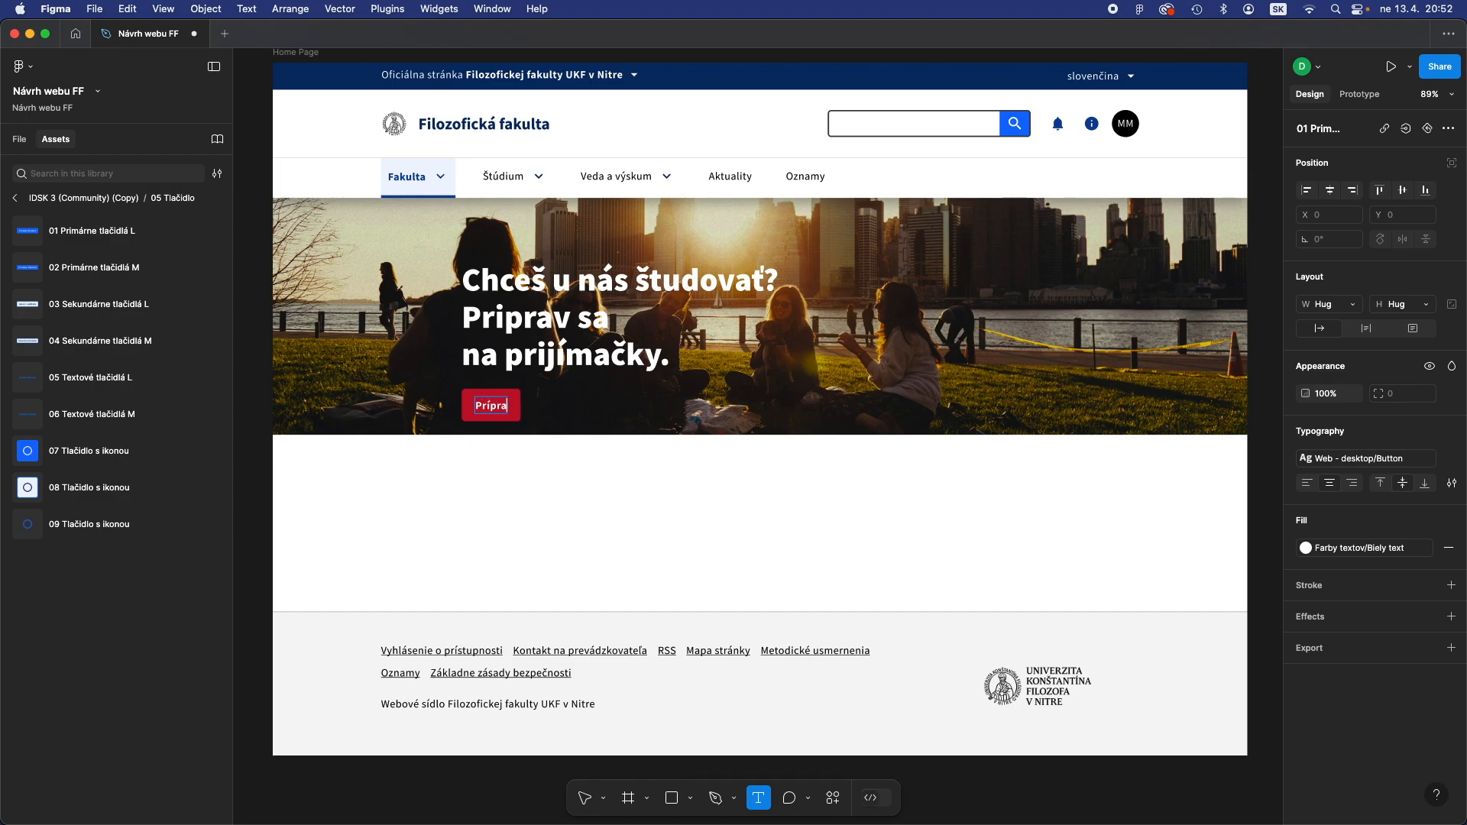
type("vný kurz")
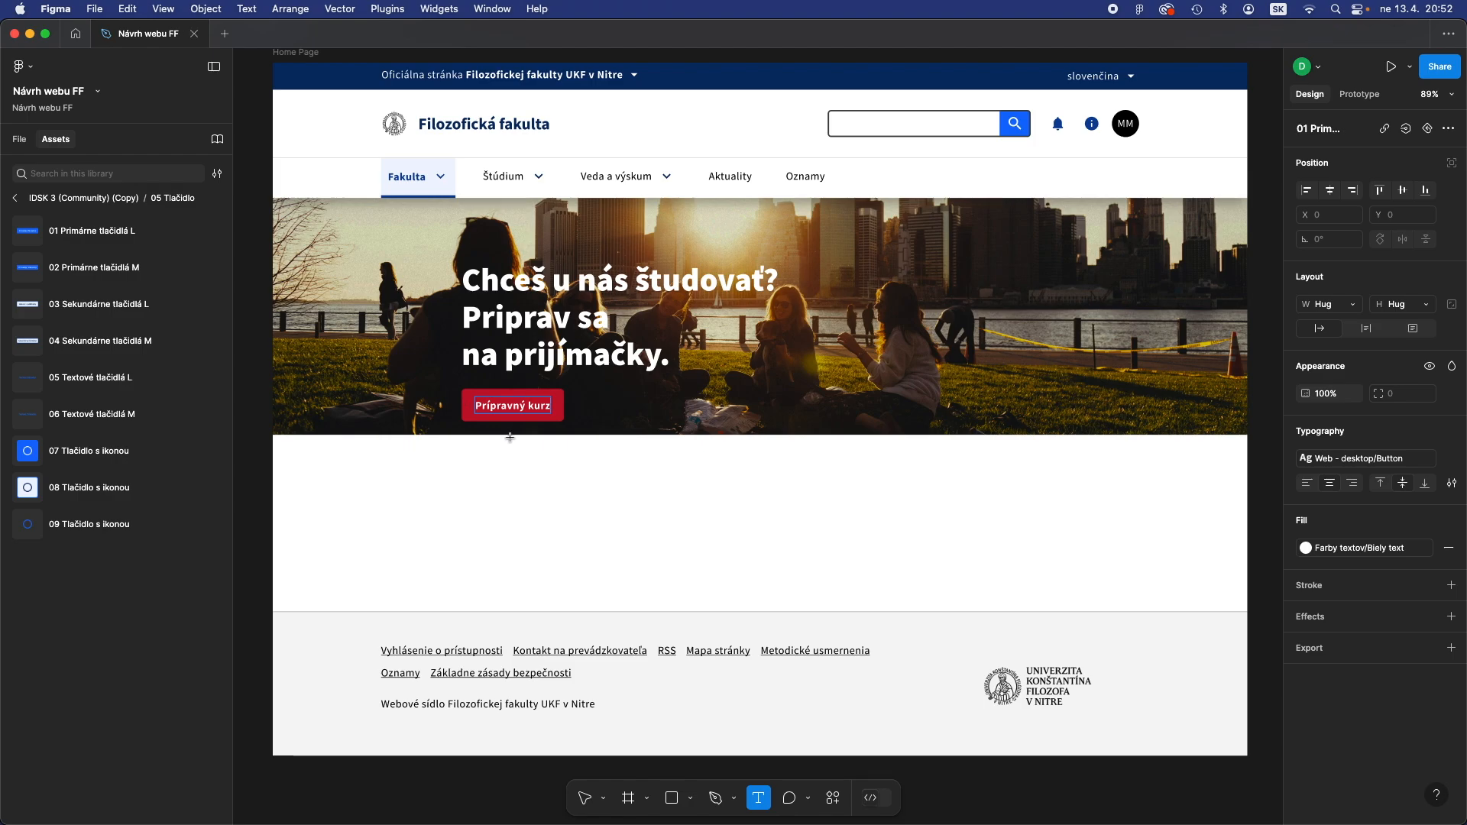
left_click(587, 798)
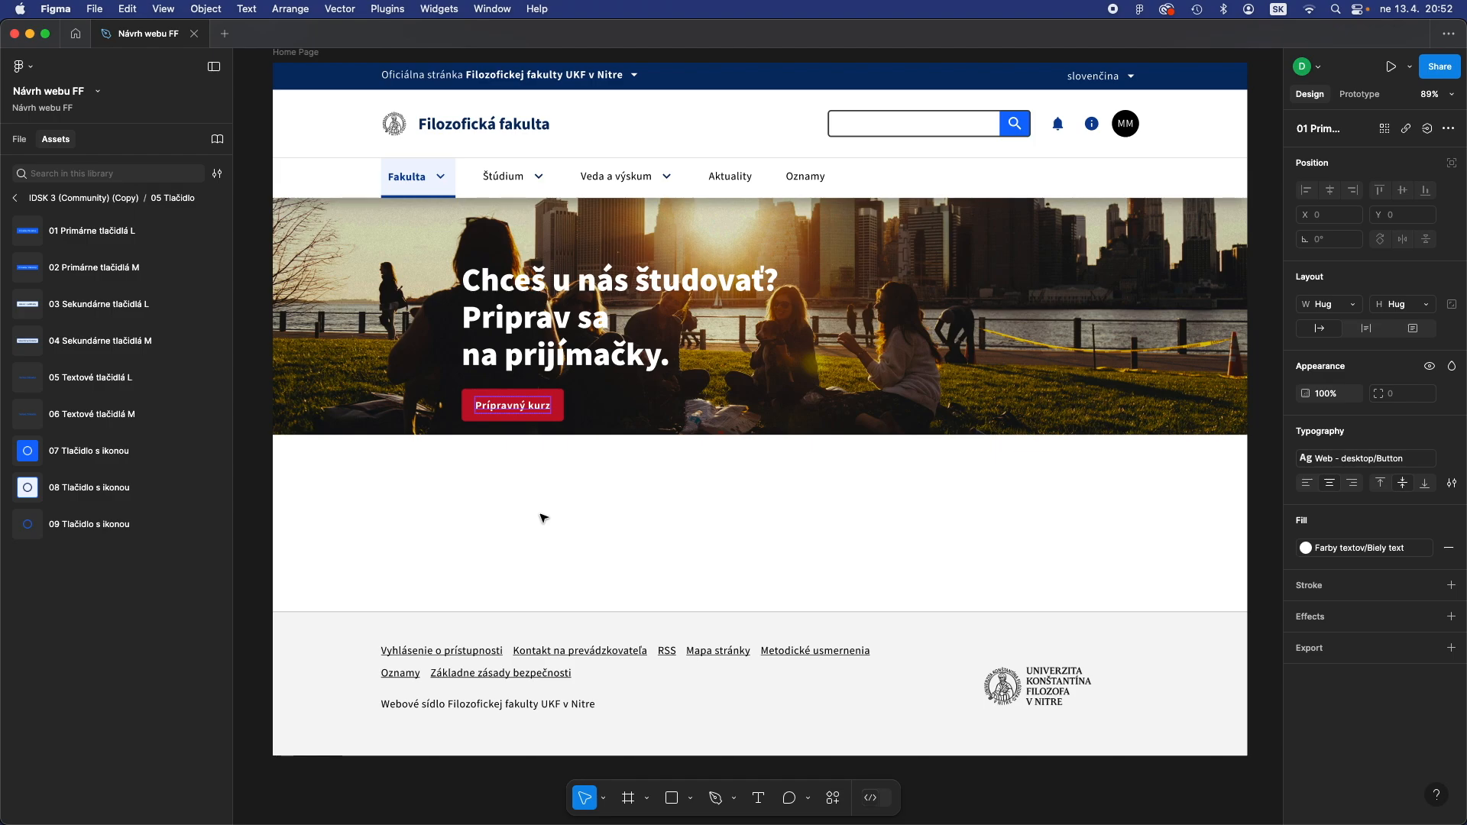
left_click(544, 518)
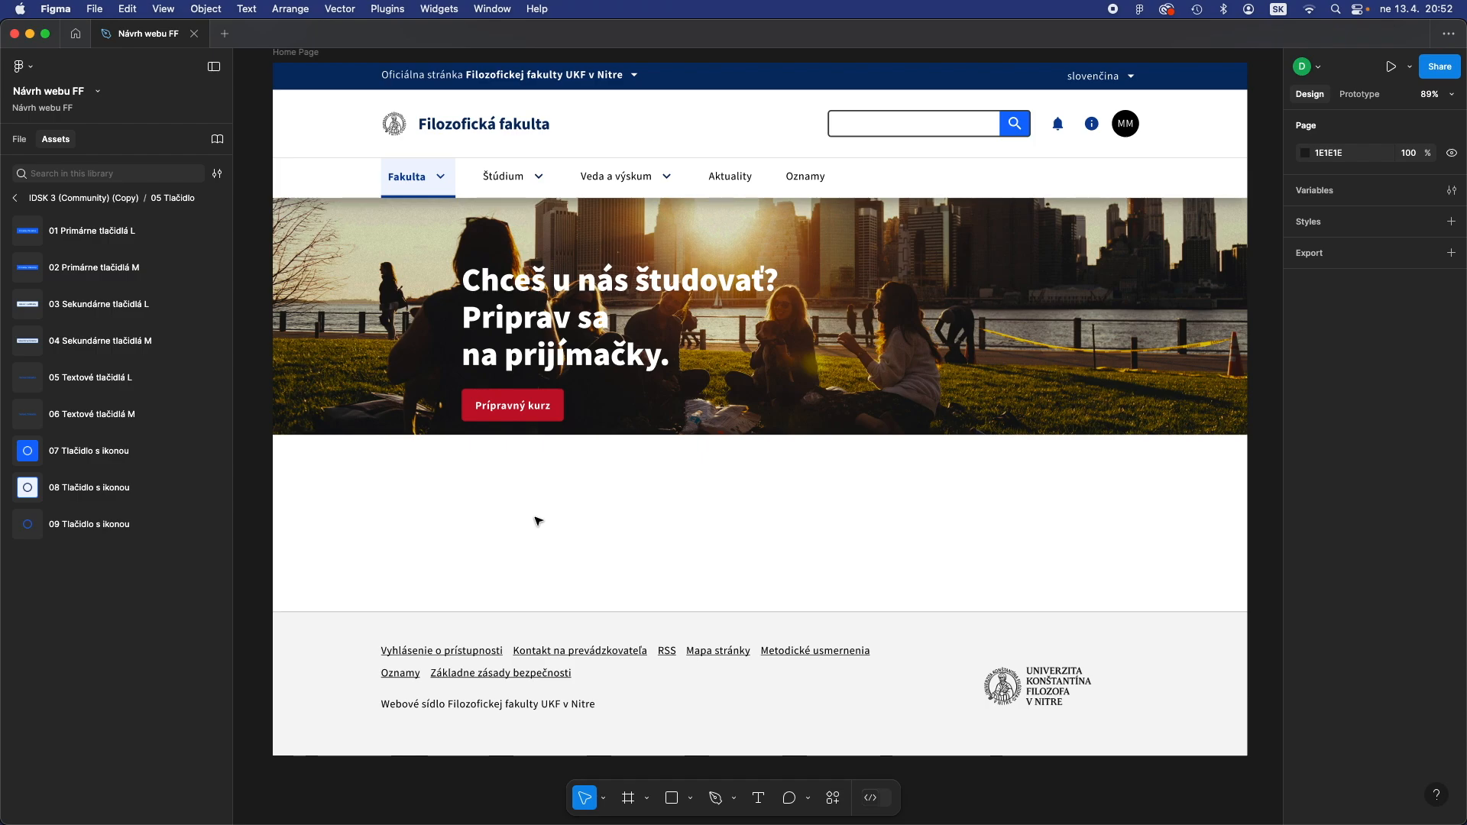
Reorder the Home Page layers so the headline sits directly above Rectangle 1 and the 01 Primárne tlačidlá L button directly above the headline
left_click(20, 143)
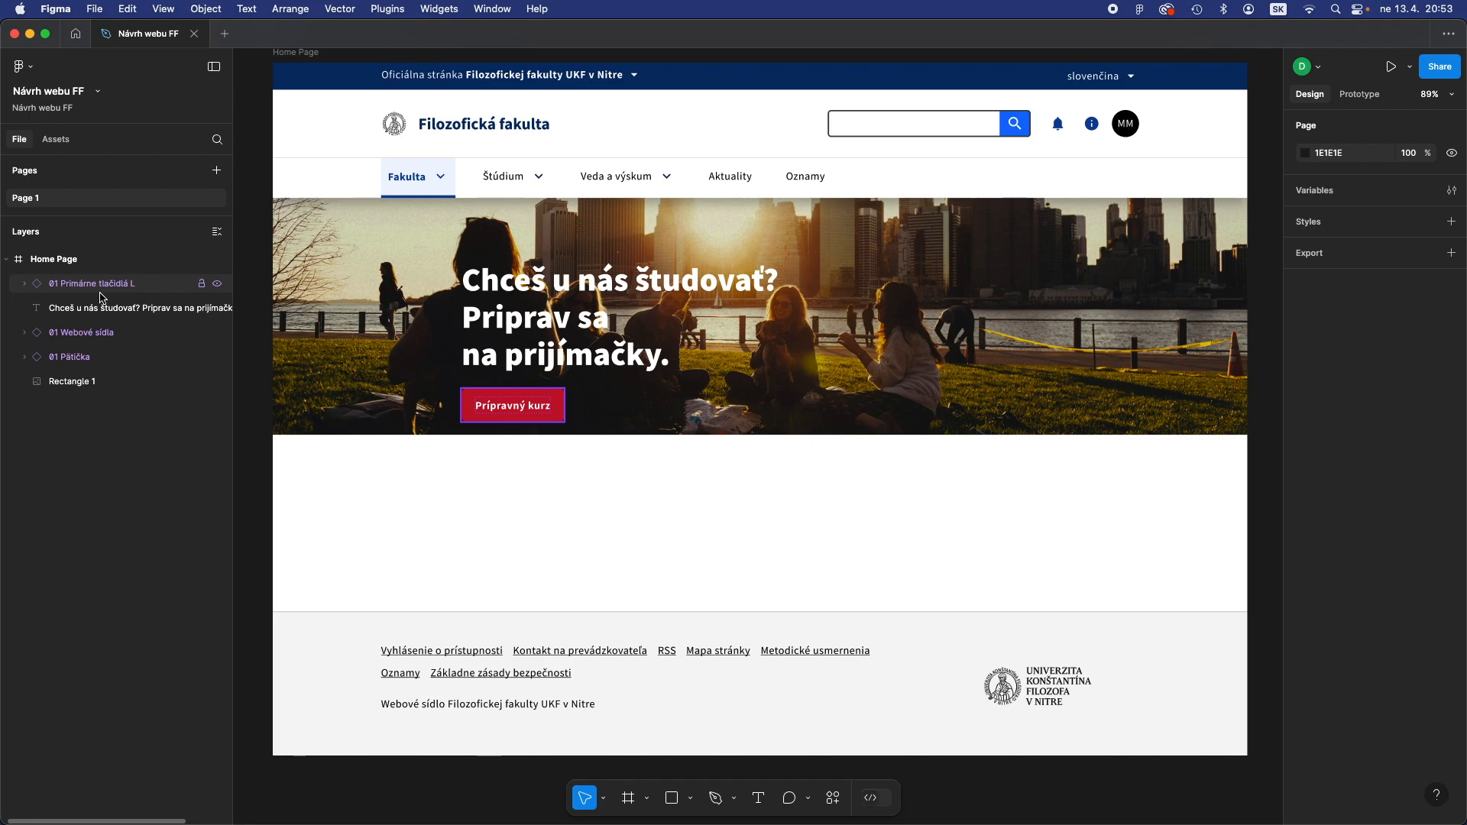
scroll(99, 313, "right", 1)
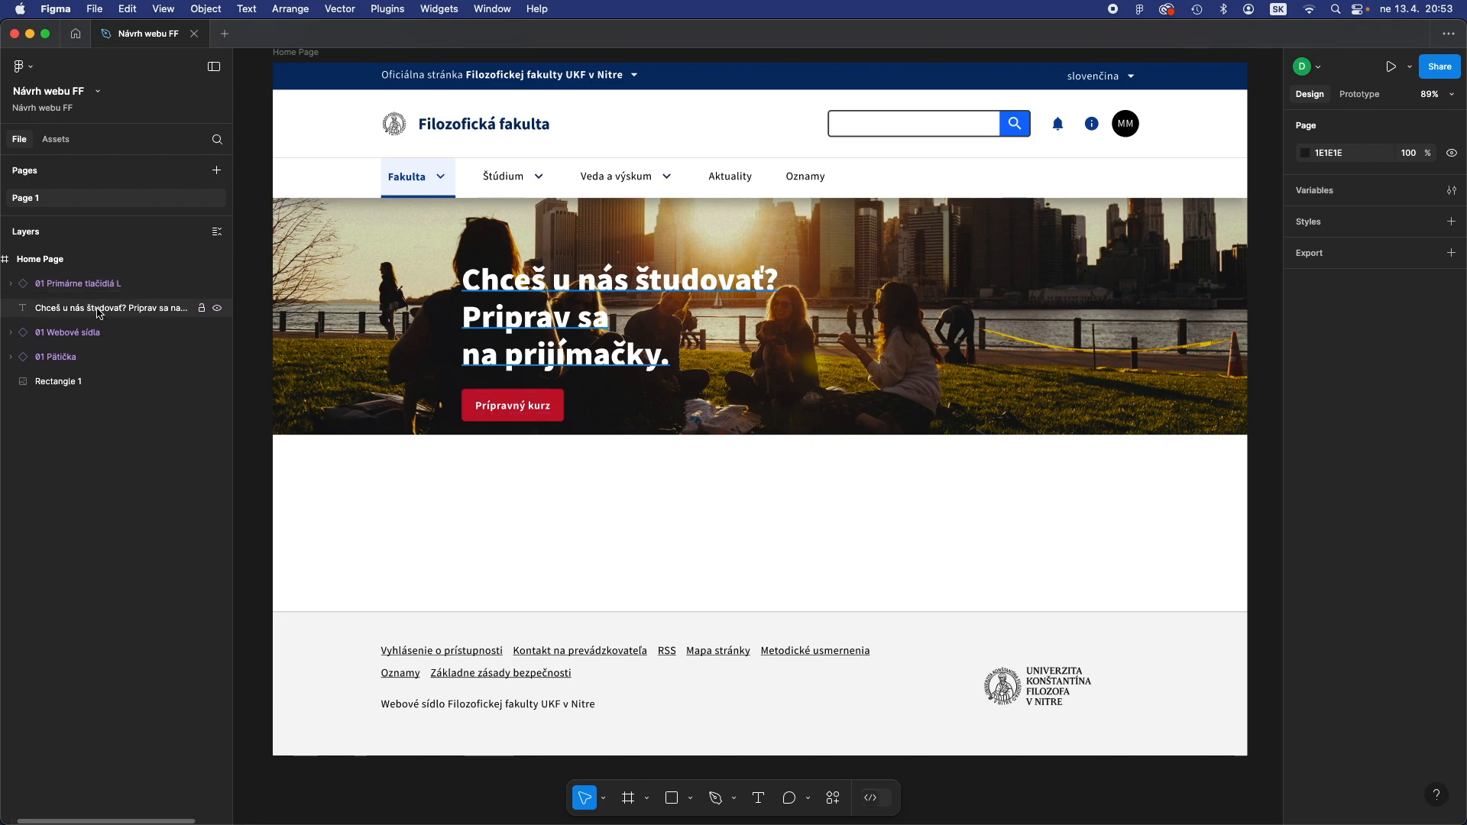
scroll(126, 327, "left", 1)
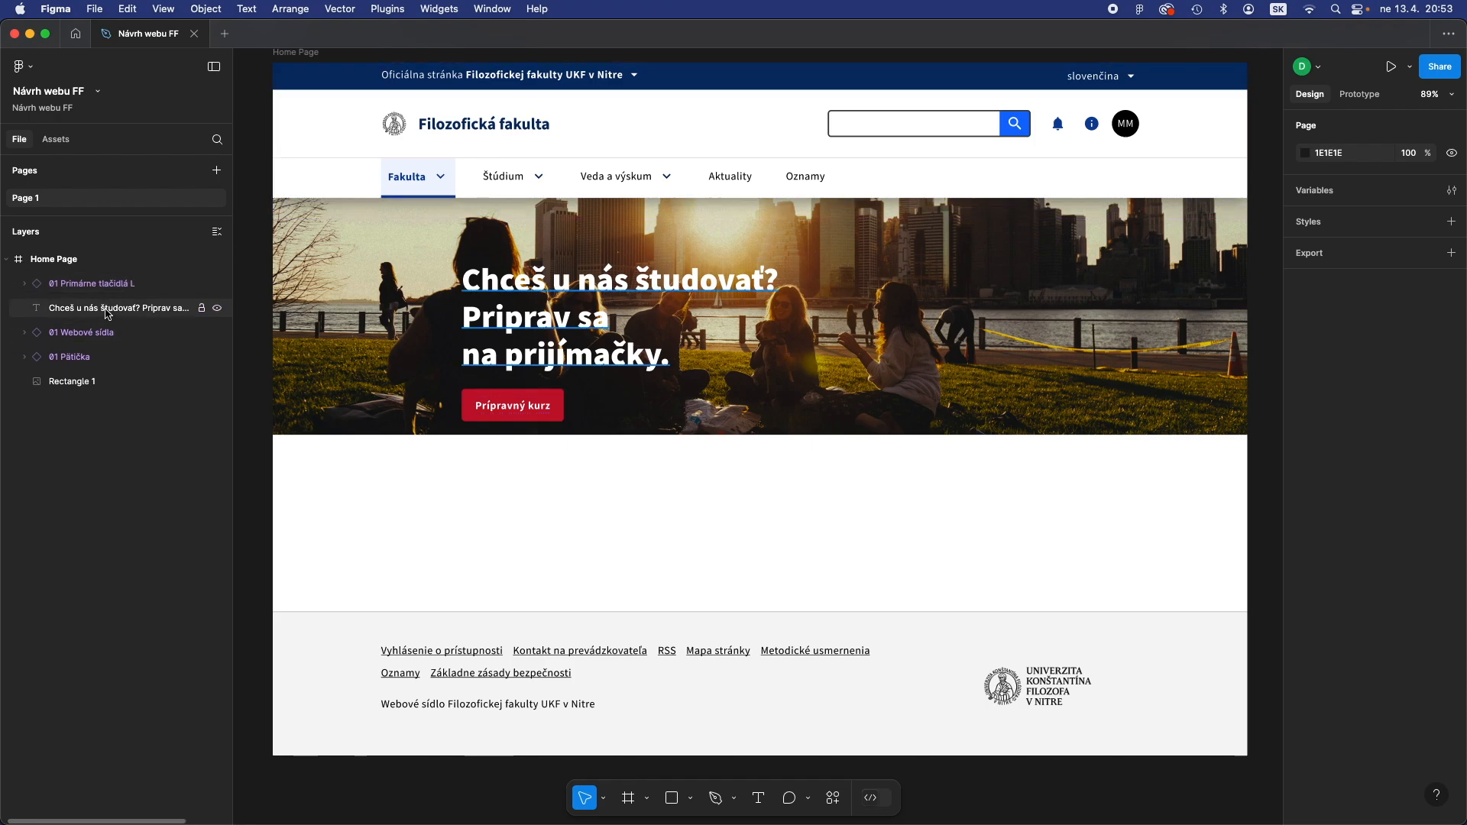
left_click_drag(105, 333, 102, 376)
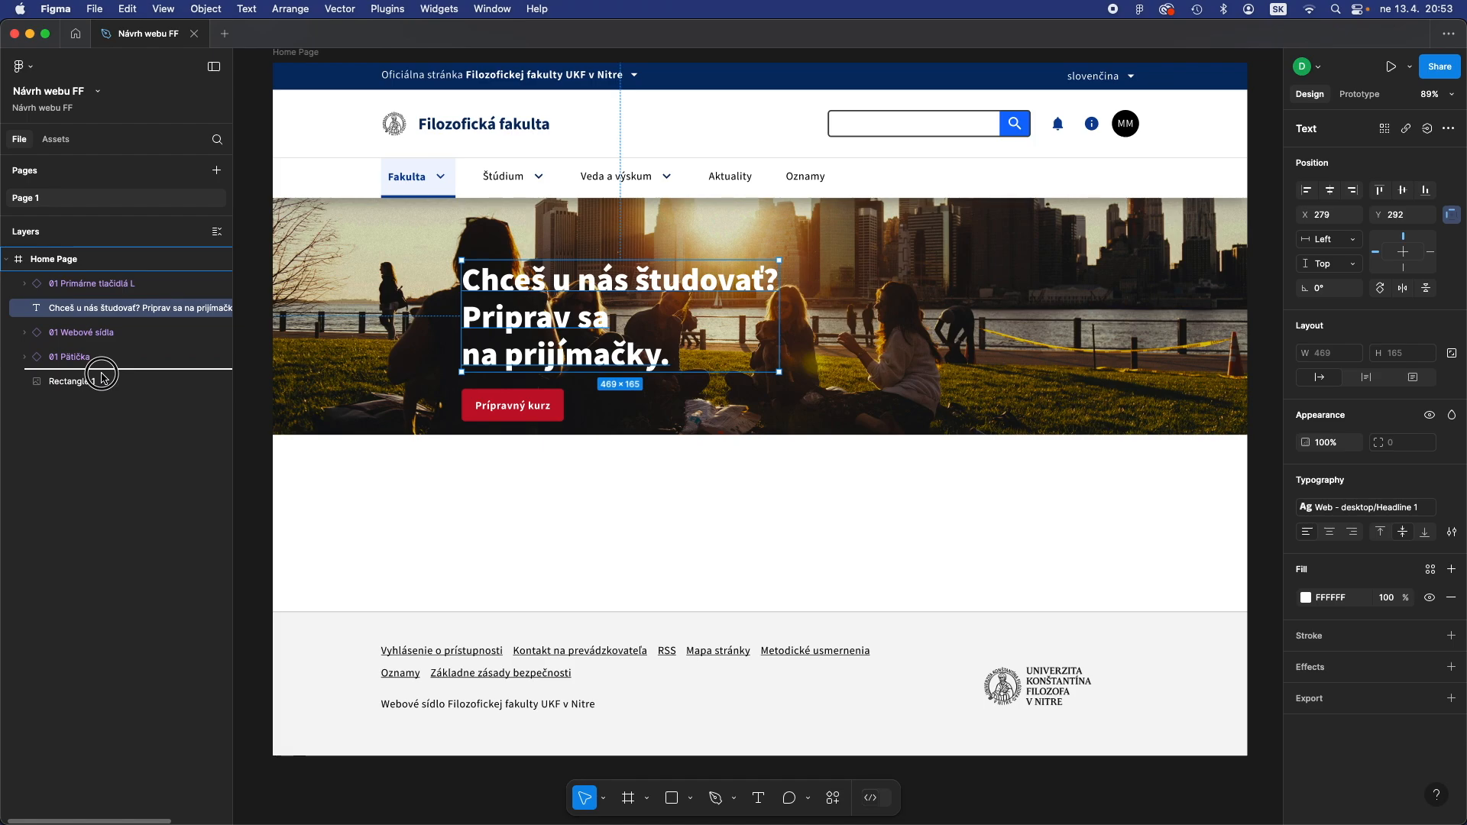
left_click_drag(102, 376, 103, 376)
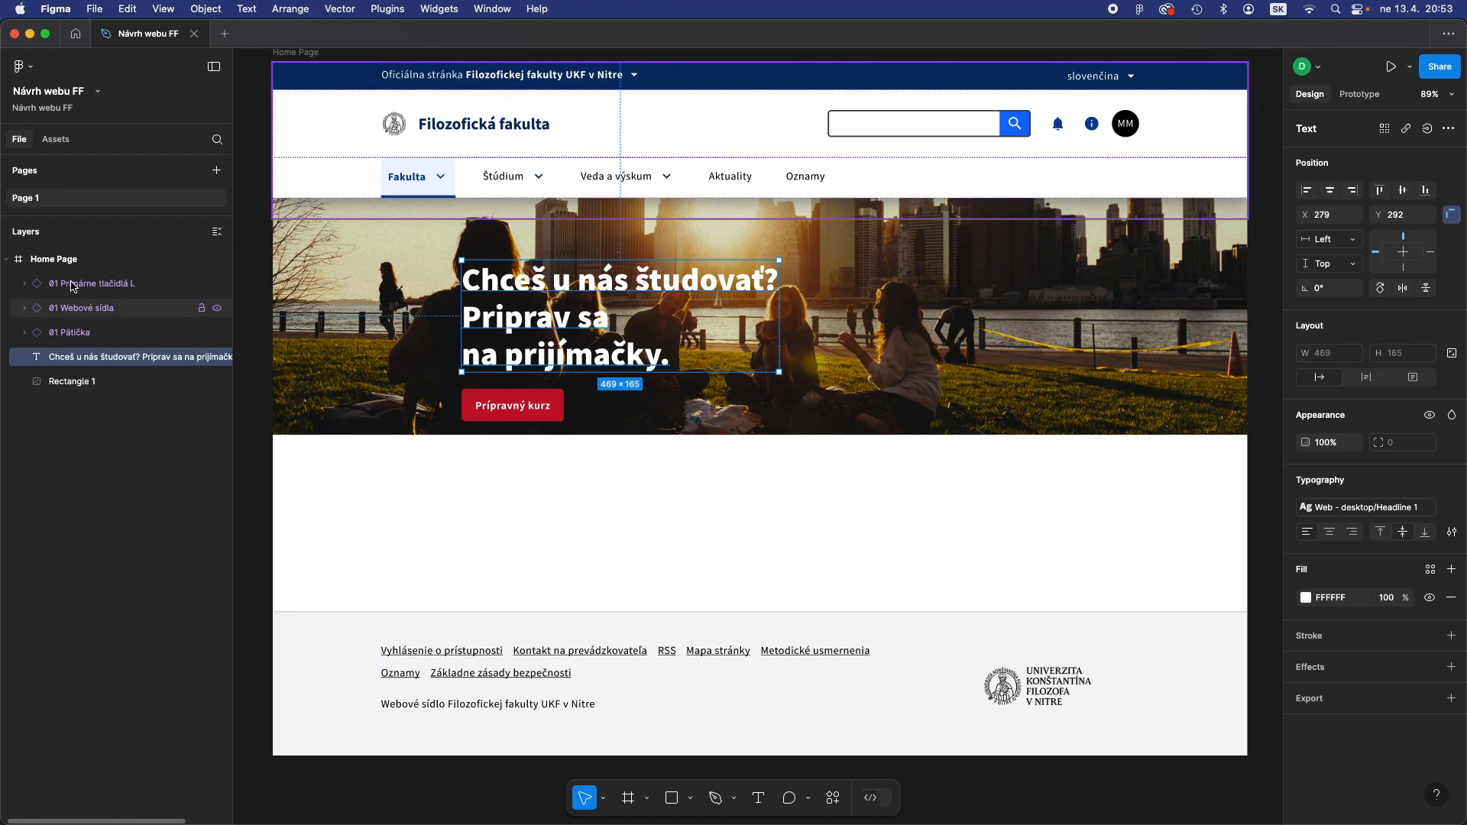
left_click_drag(94, 282, 96, 344)
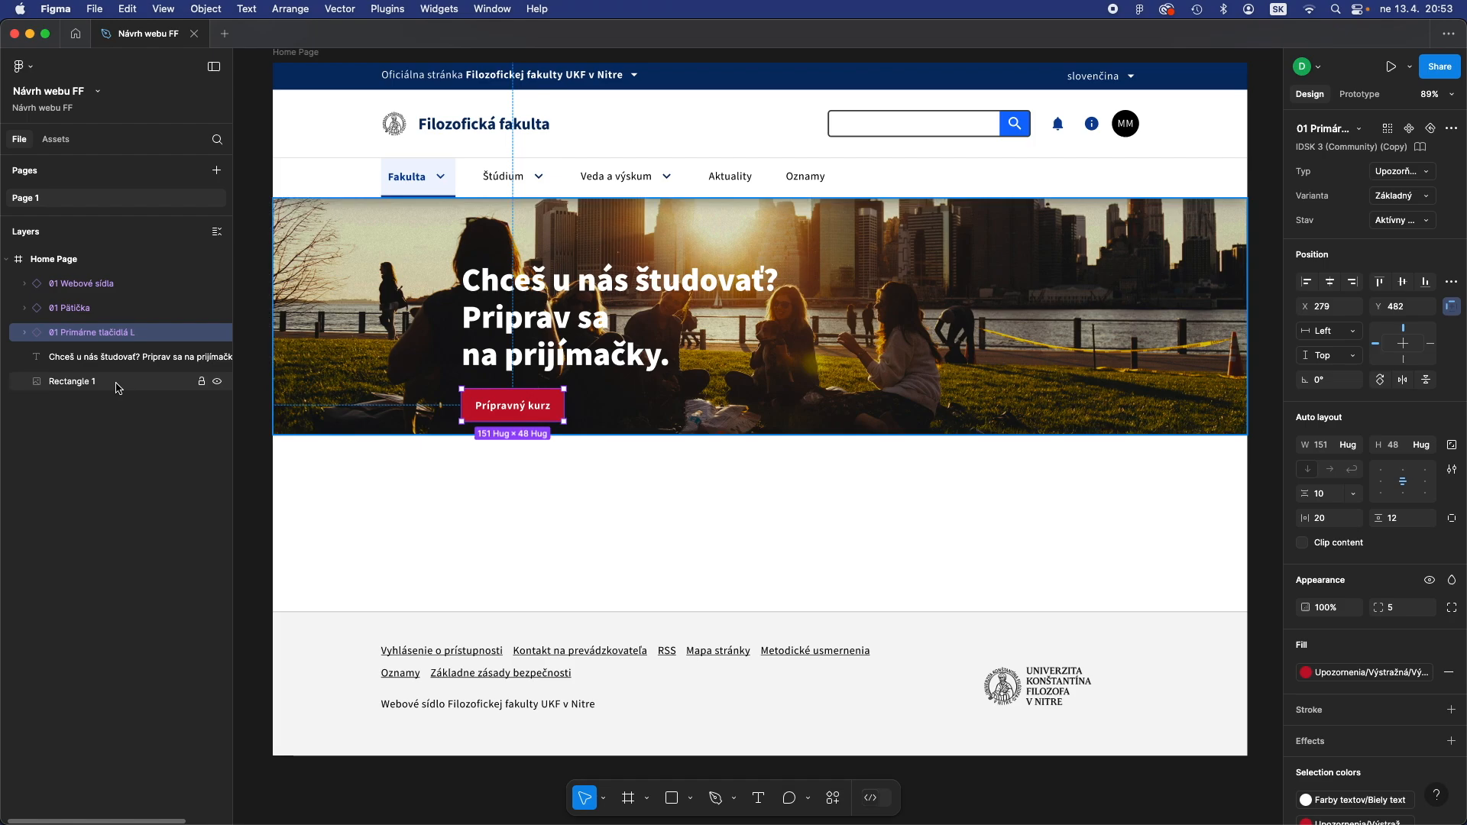
Group the button, headline and Rectangle 1 layers, rename the group to "Slider", and collapse it
left_click(90, 385, "shift")
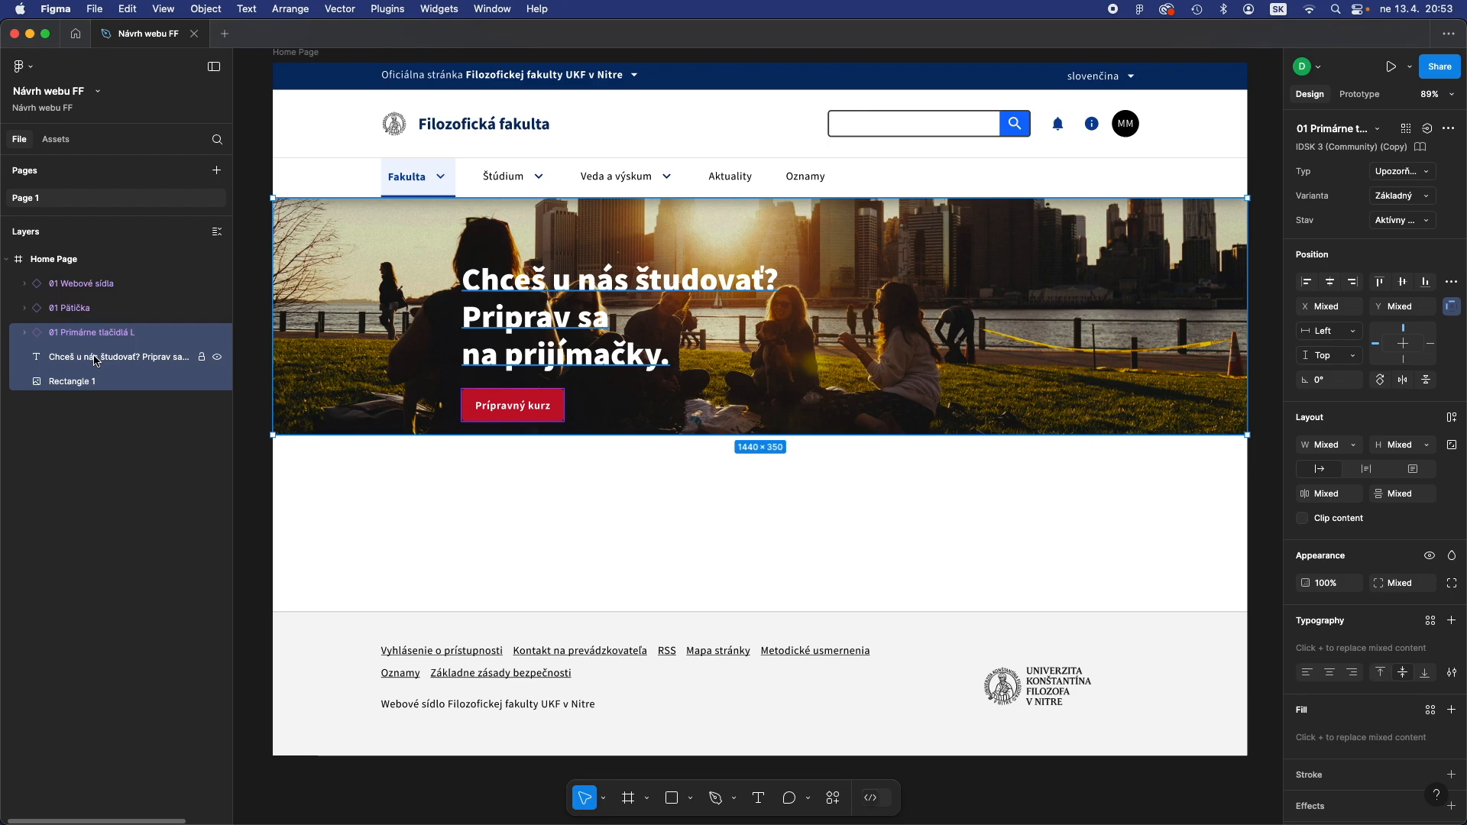
right_click(96, 361)
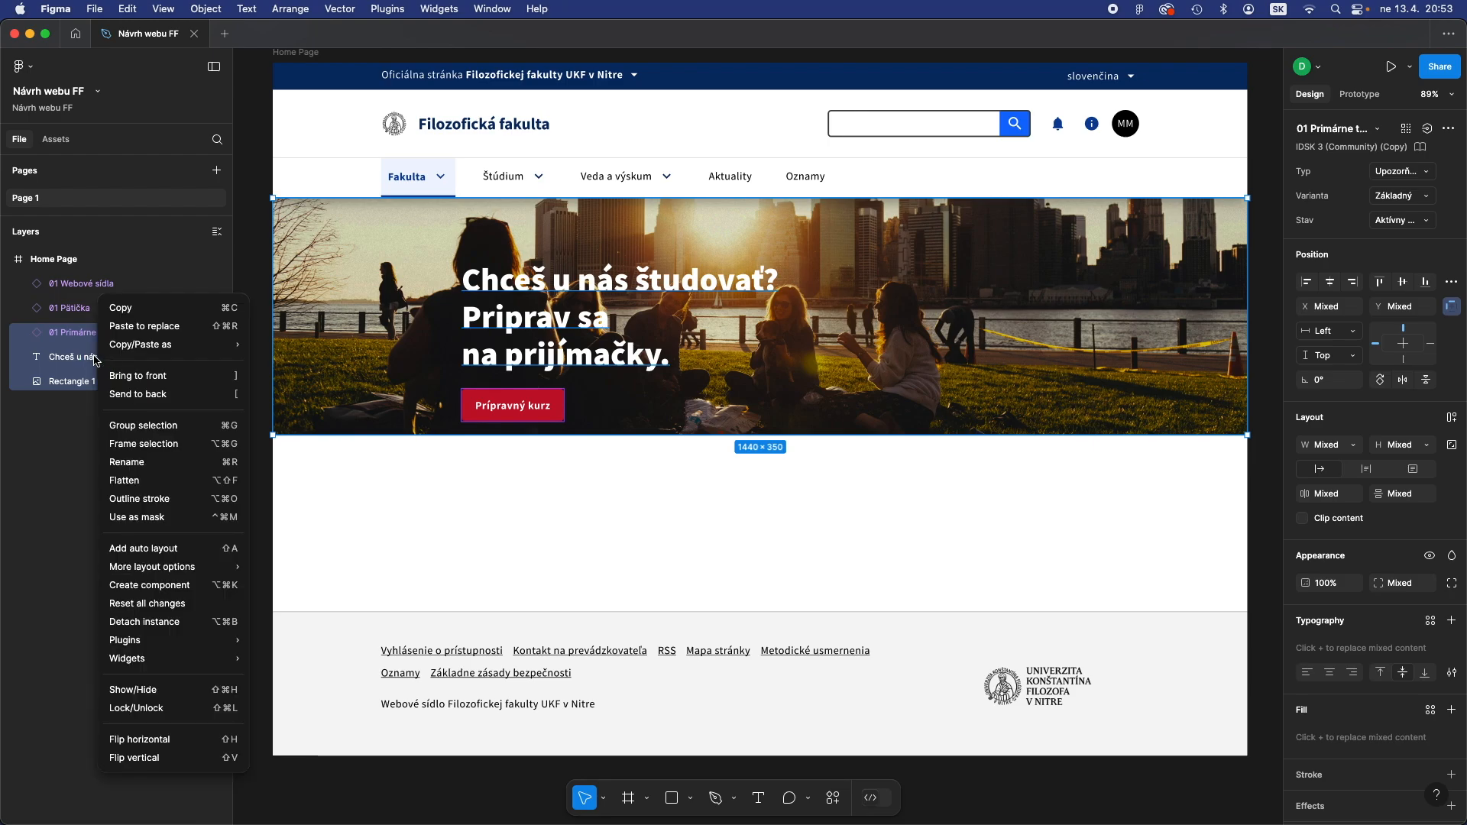
left_click(144, 430)
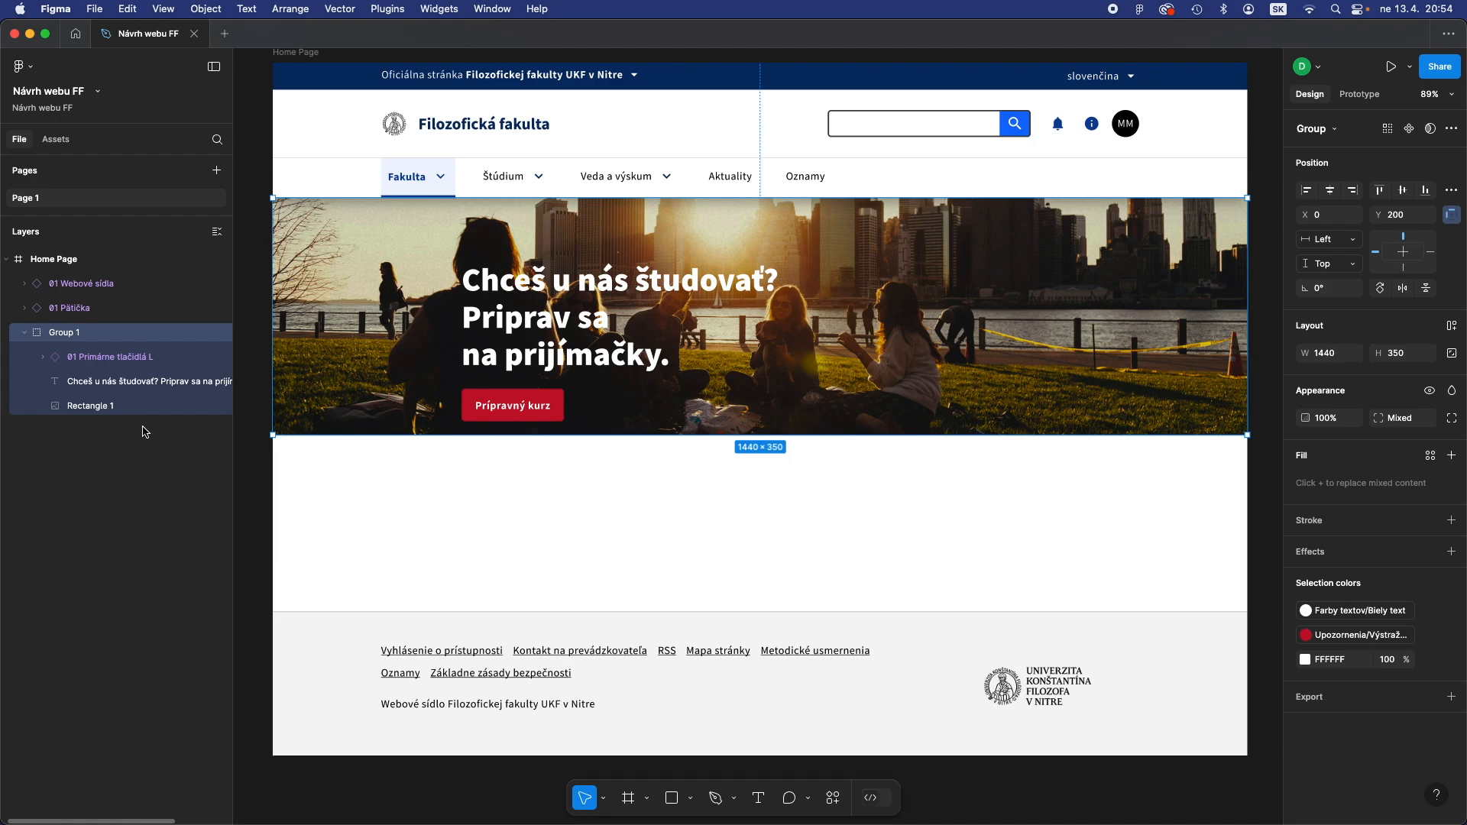
double_click(65, 338)
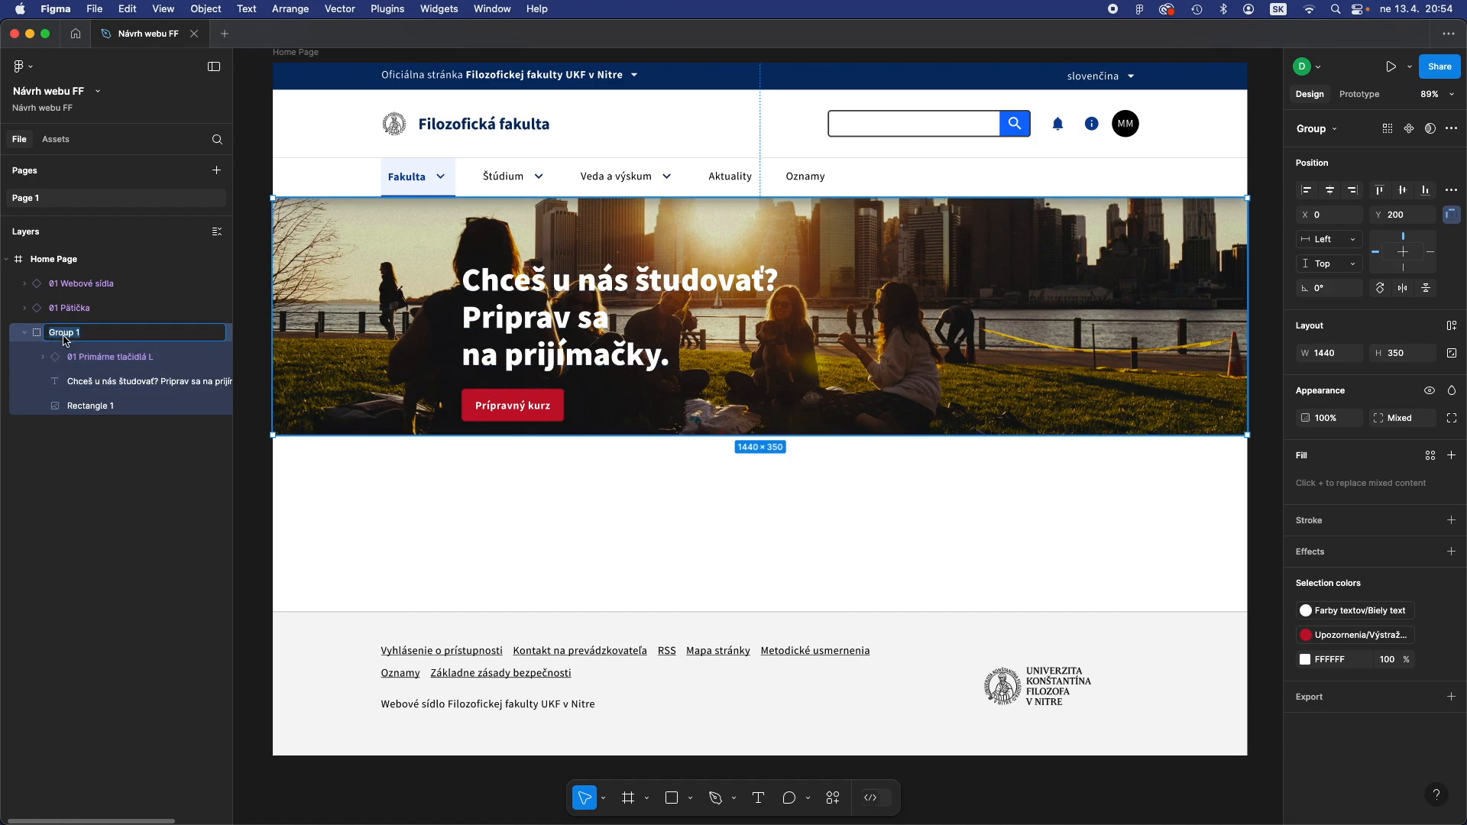
type("Slider")
key("Return")
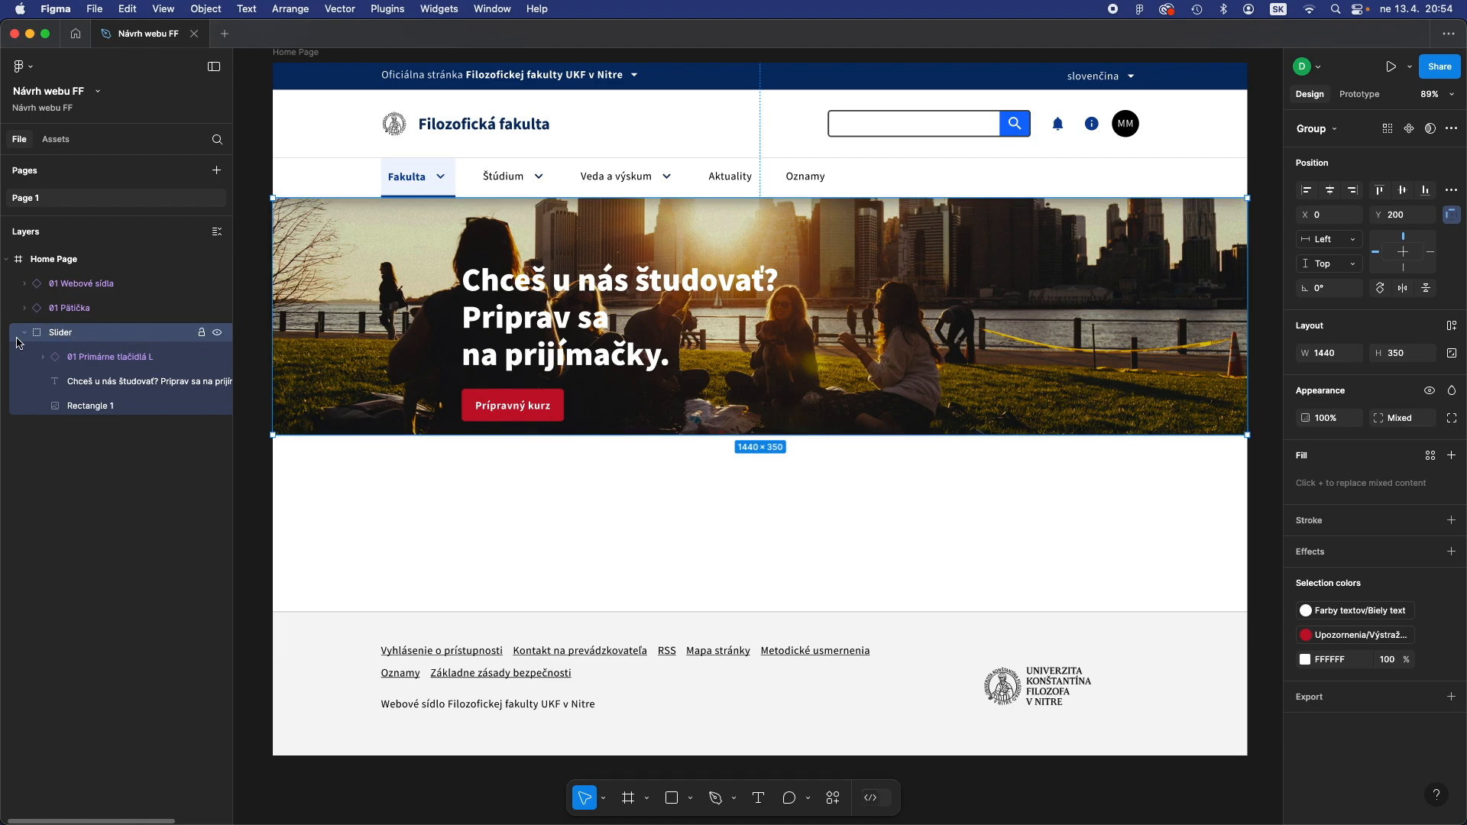
left_click(25, 334)
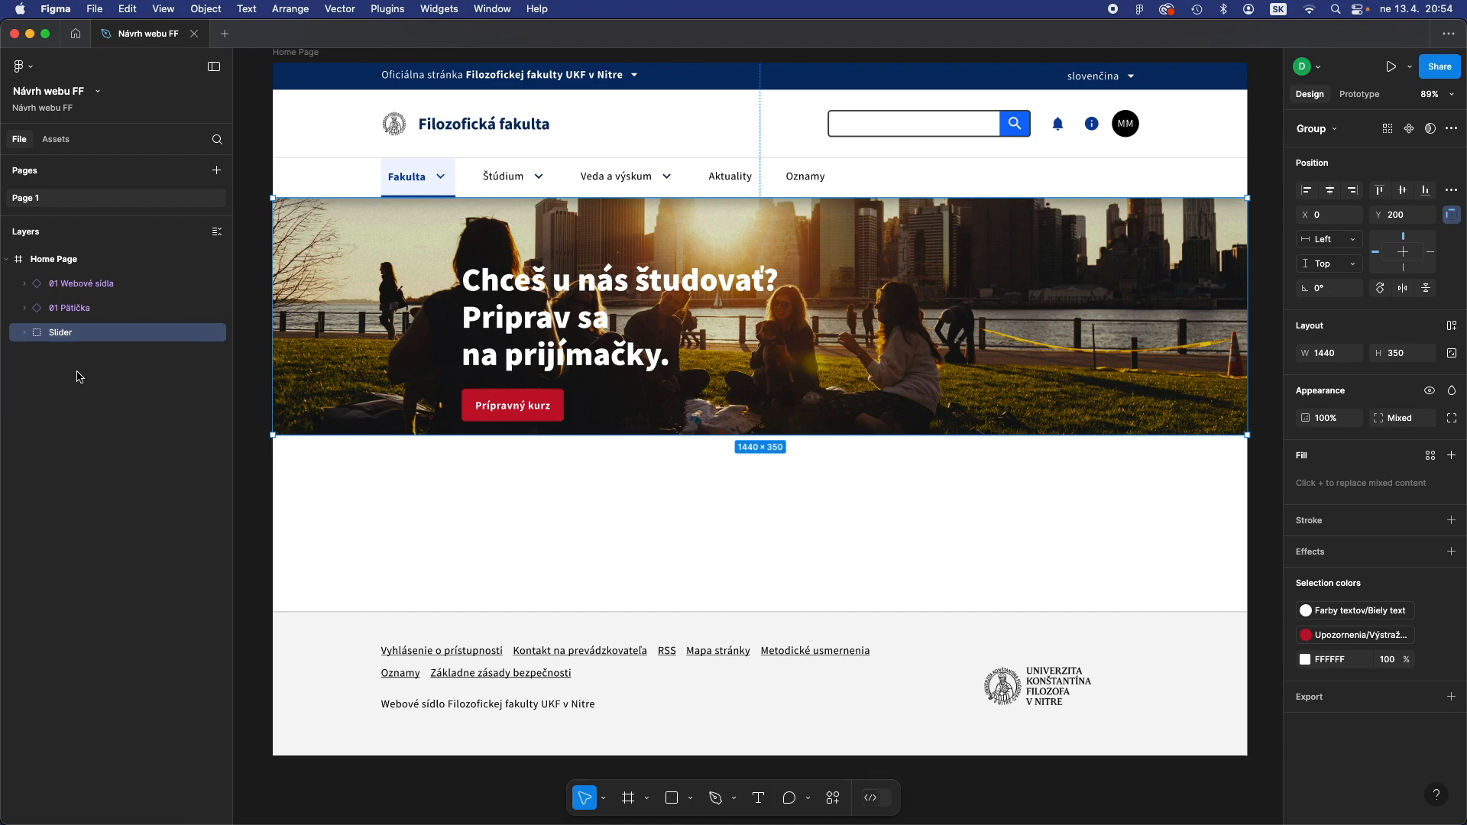
left_click(74, 356)
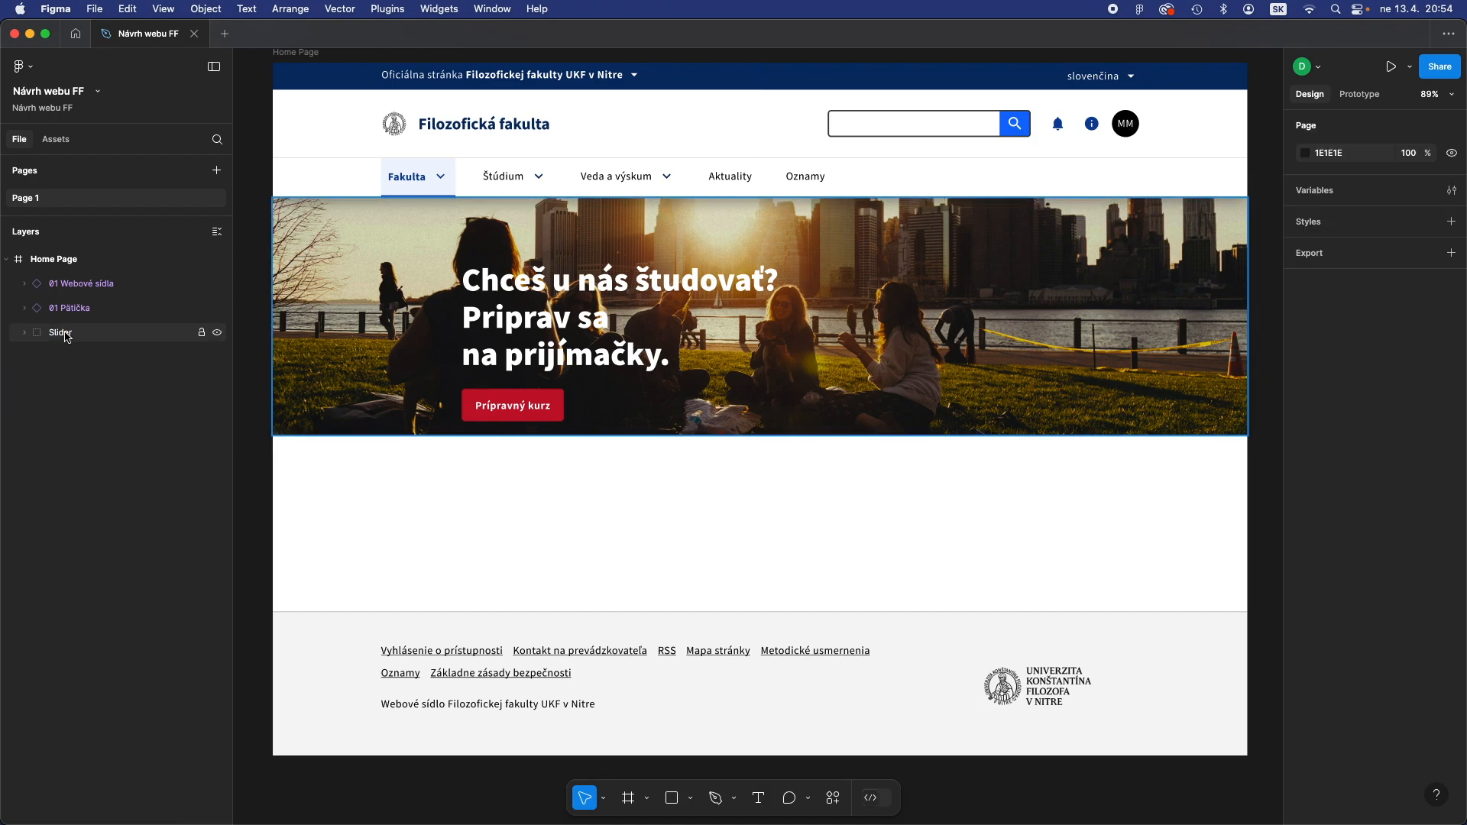
Check the Slider group by expanding and collapsing its layers, then hiding it and showing it again
left_click(67, 337)
left_click(25, 335)
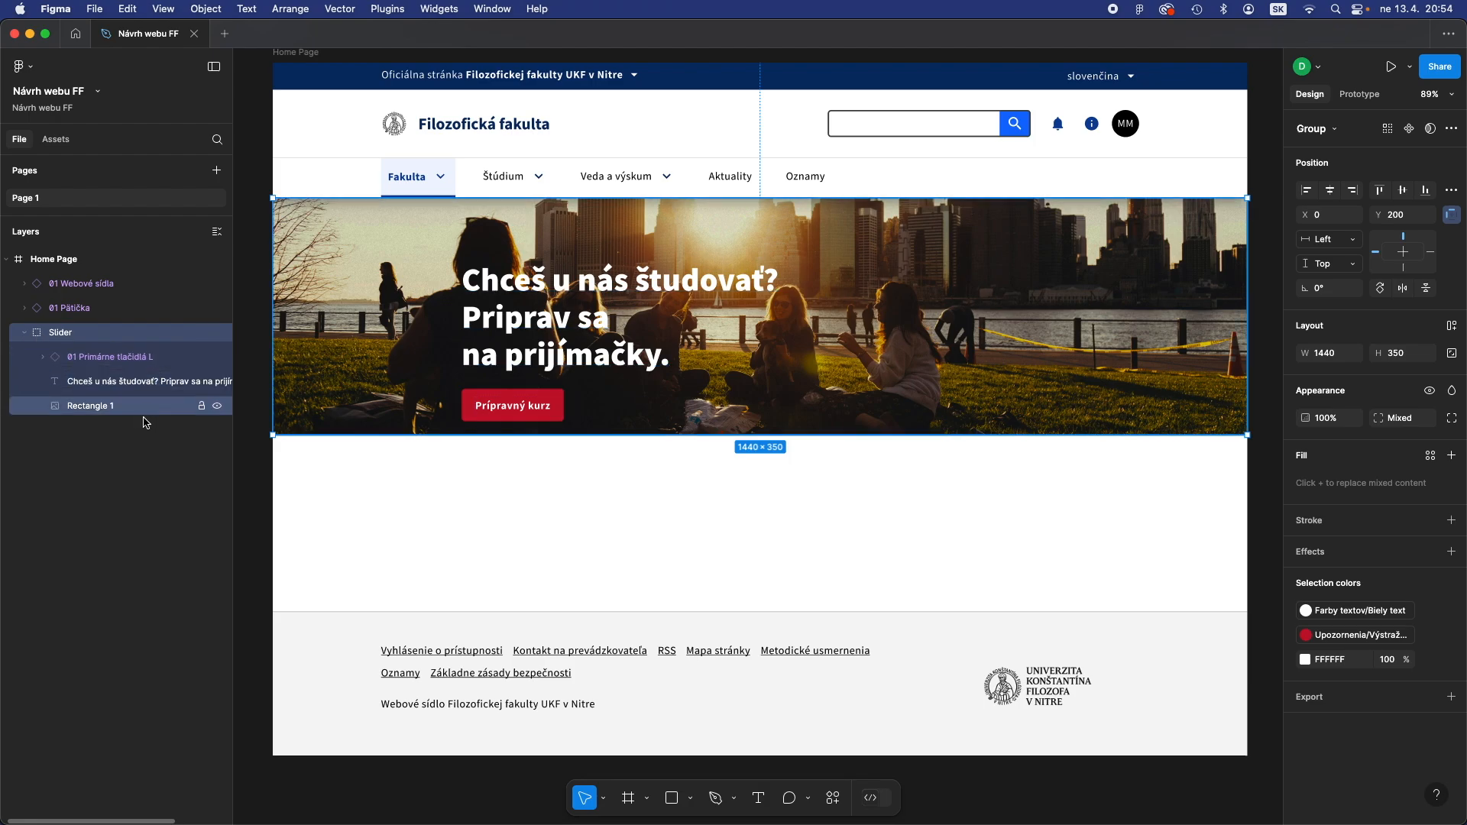
left_click(26, 334)
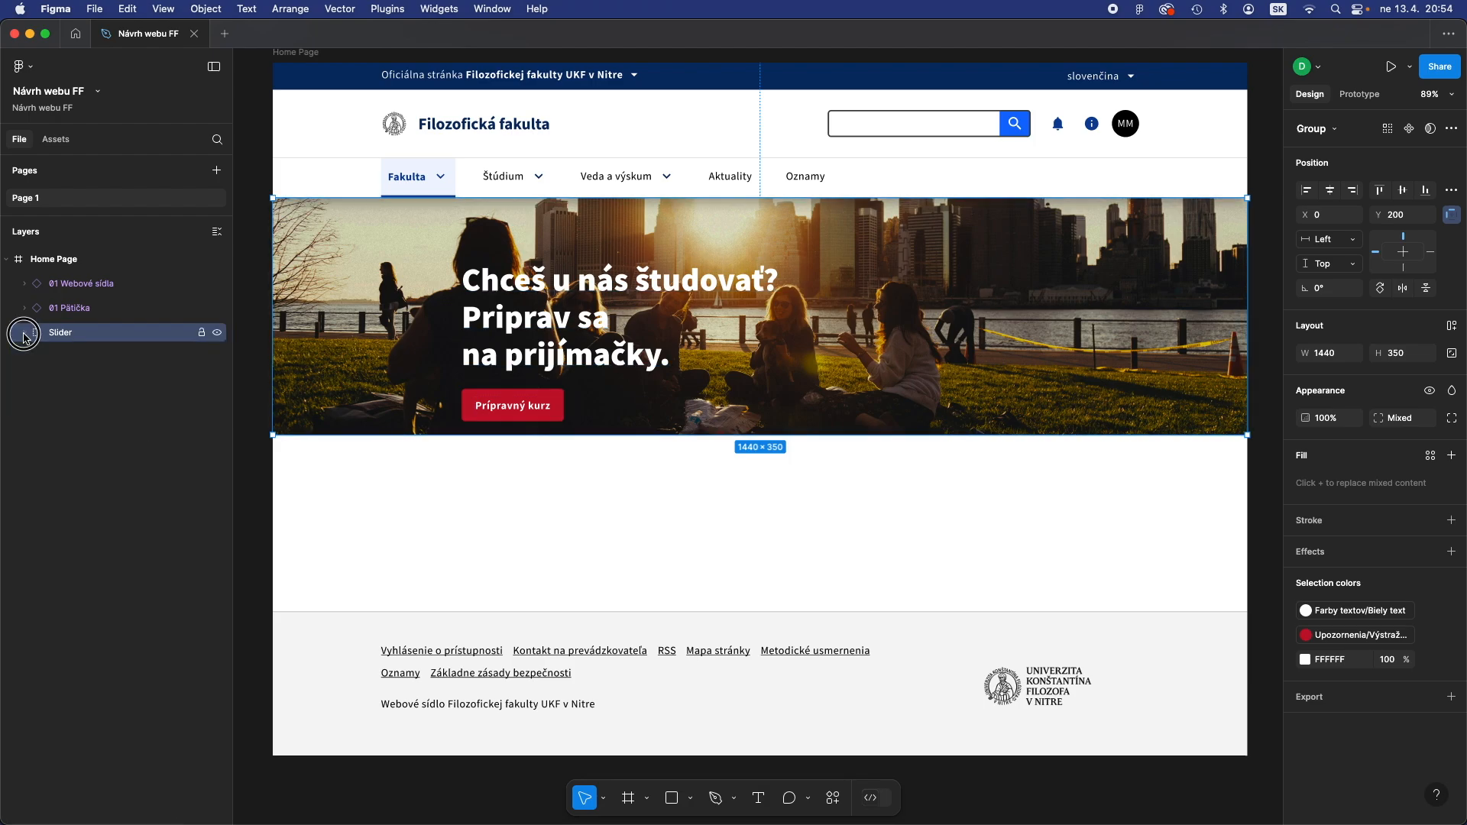
left_click(218, 333)
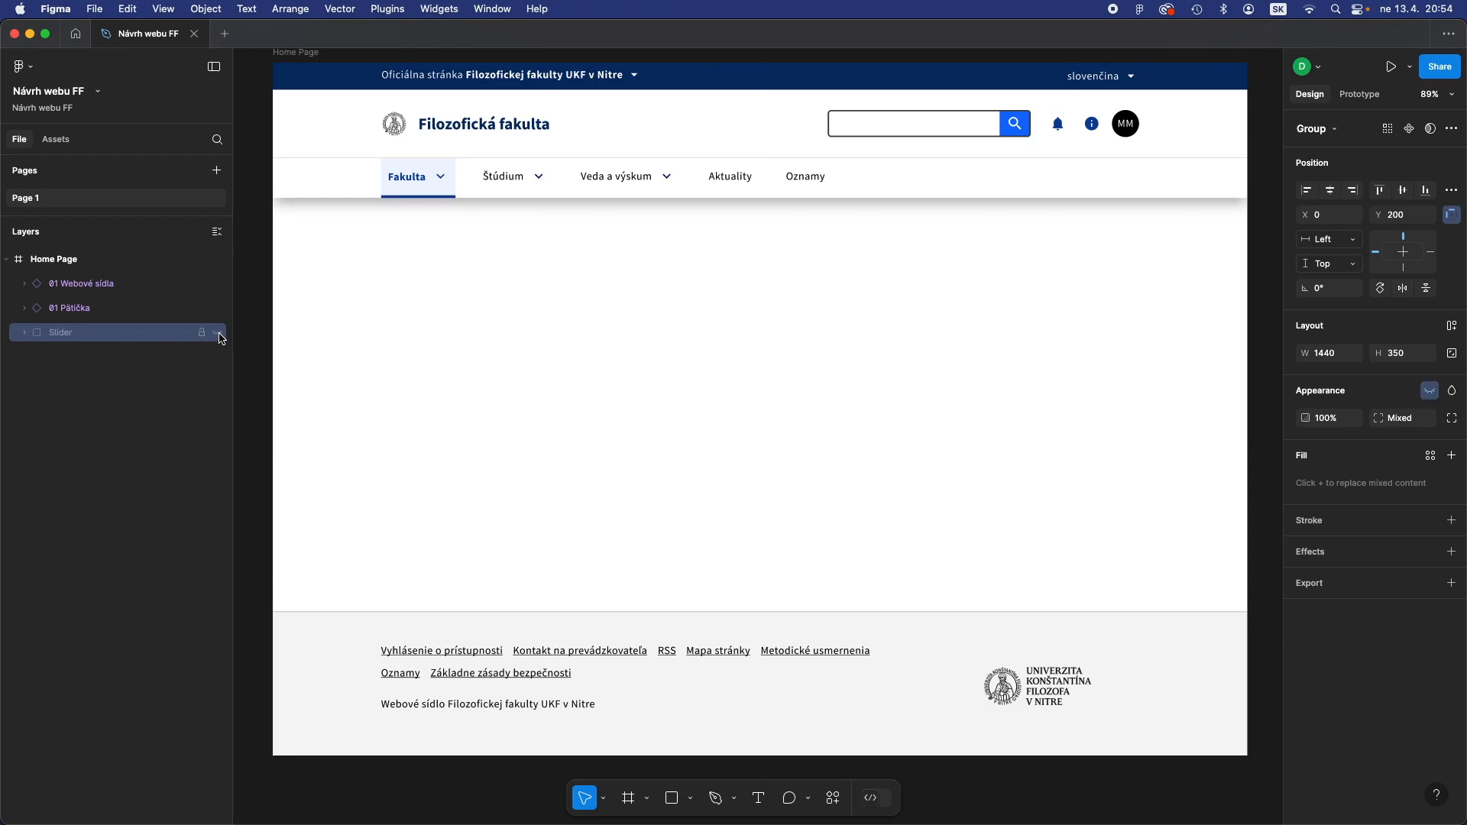
left_click(218, 334)
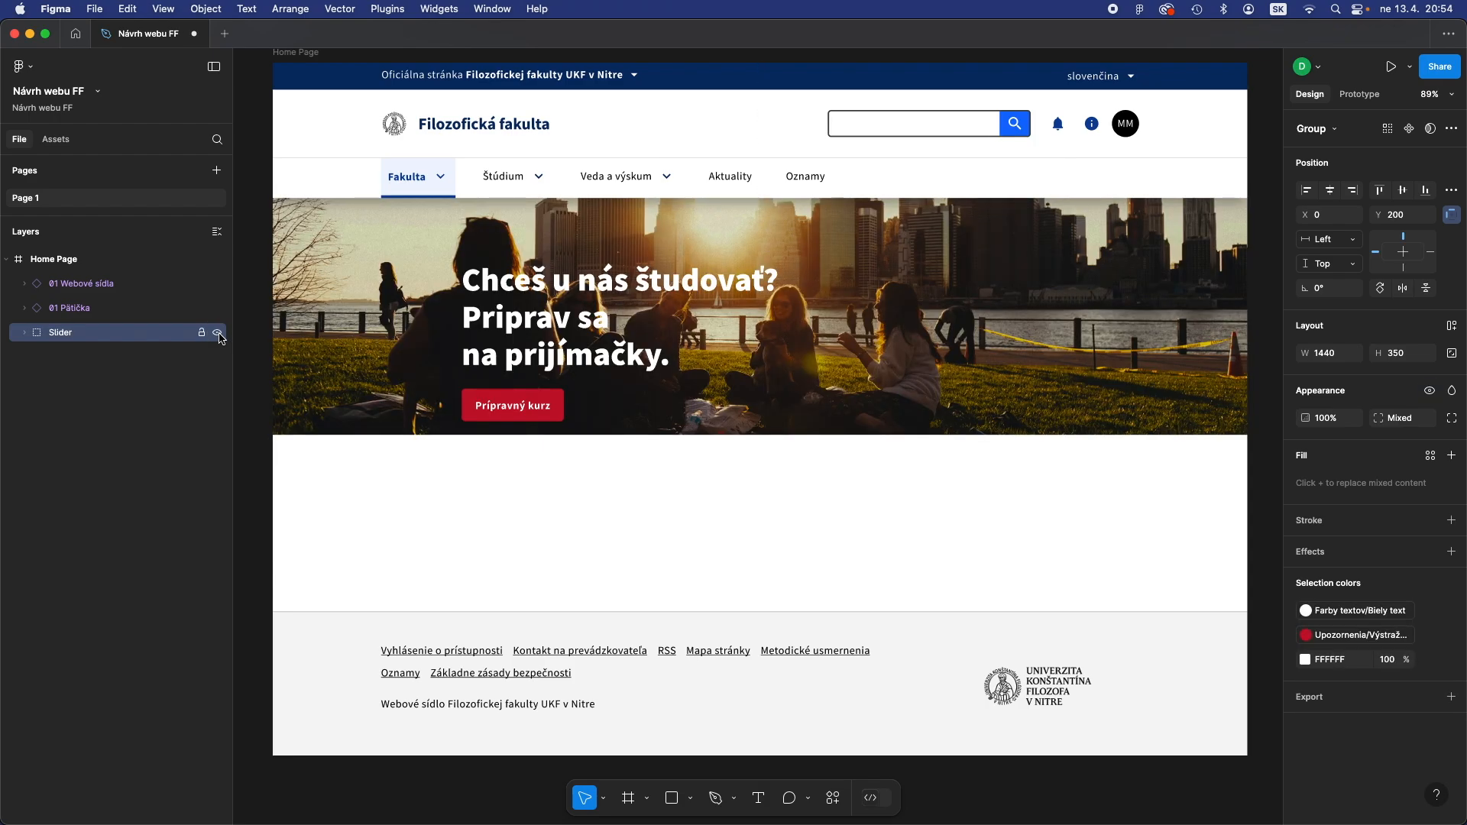
left_click(185, 448)
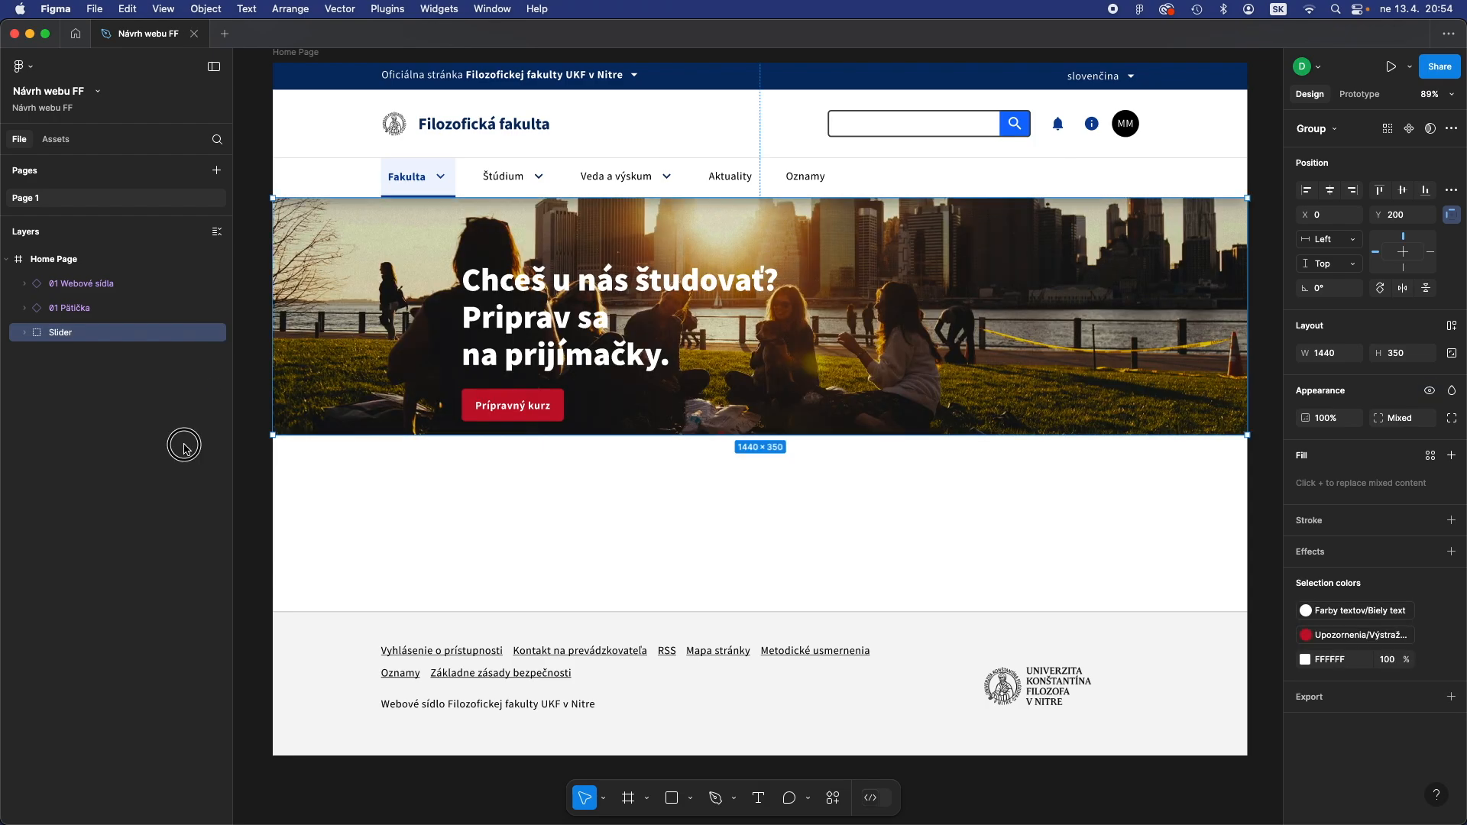